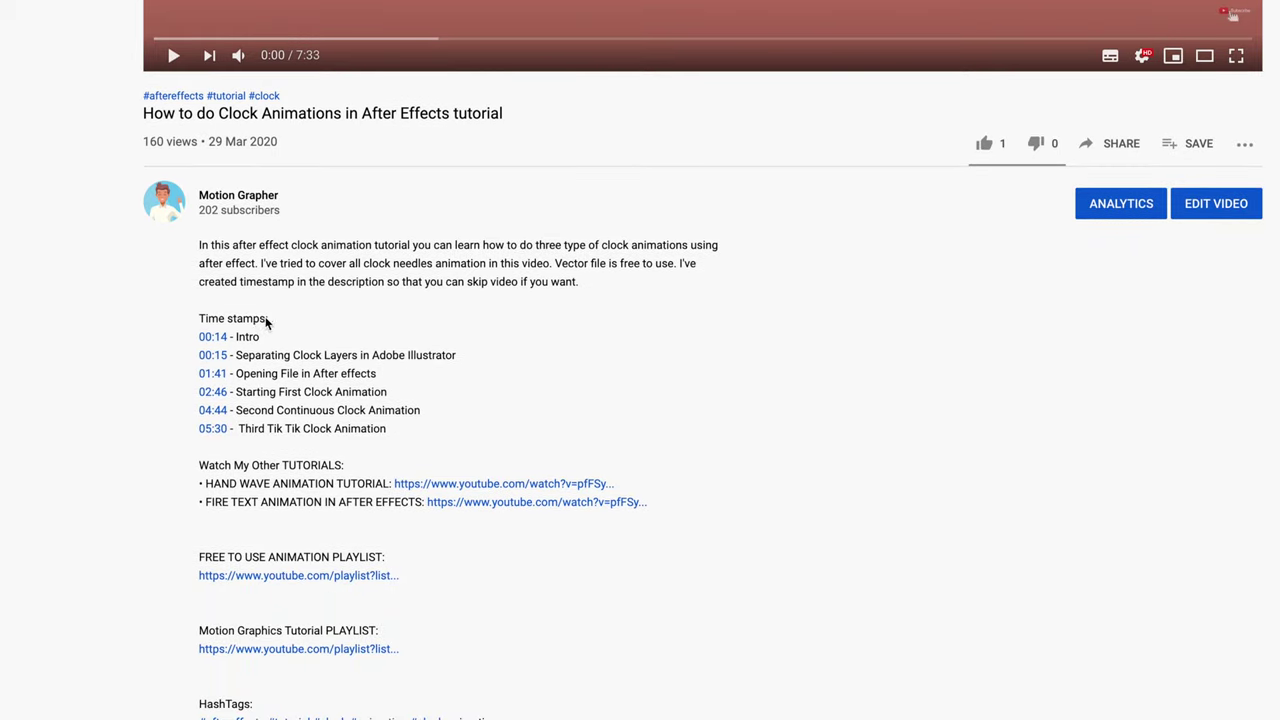
drag(267, 322, 199, 320)
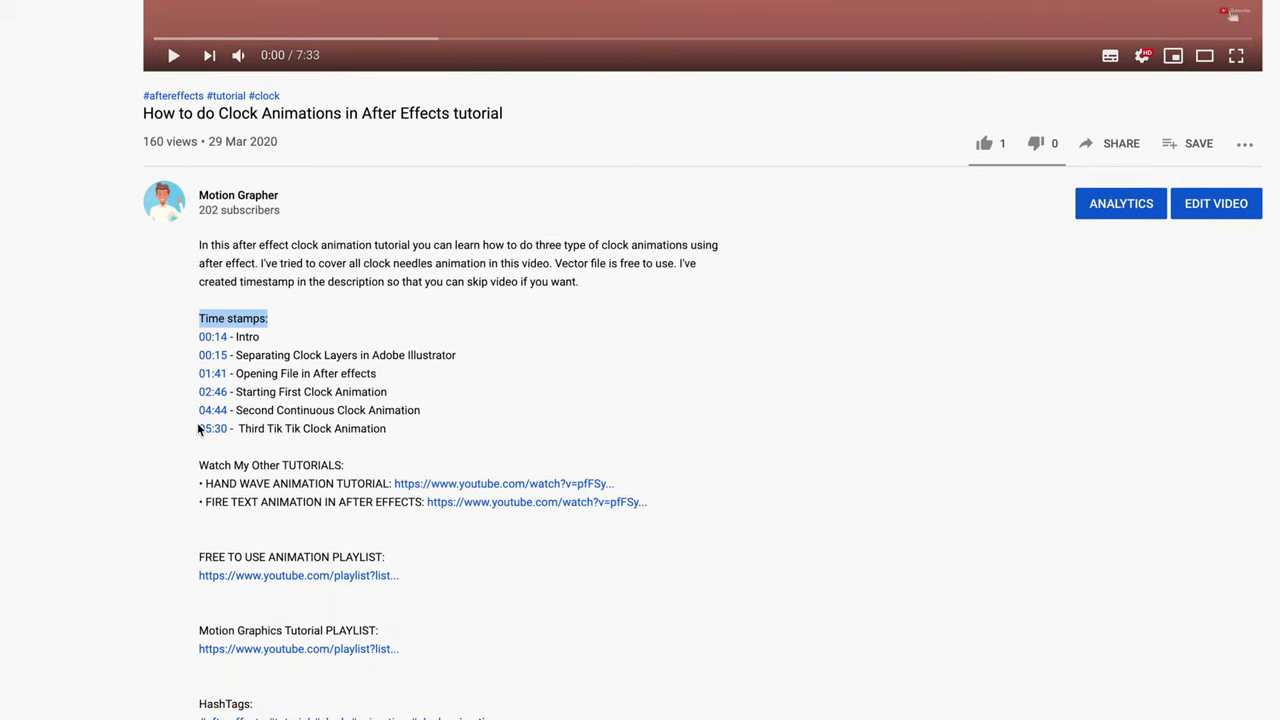
click(392, 447)
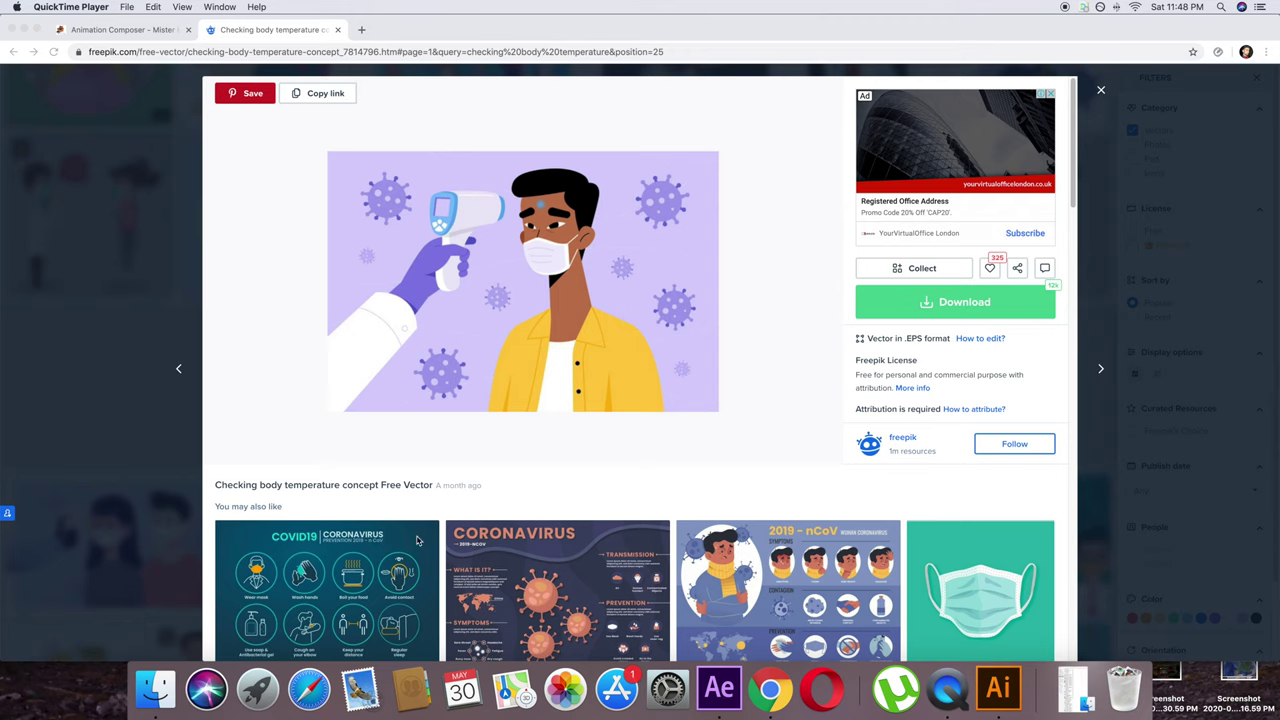
Step: Open the vector file 3727545.ai from the checking-body-temperature-concept folder in Illustrator
click(155, 688)
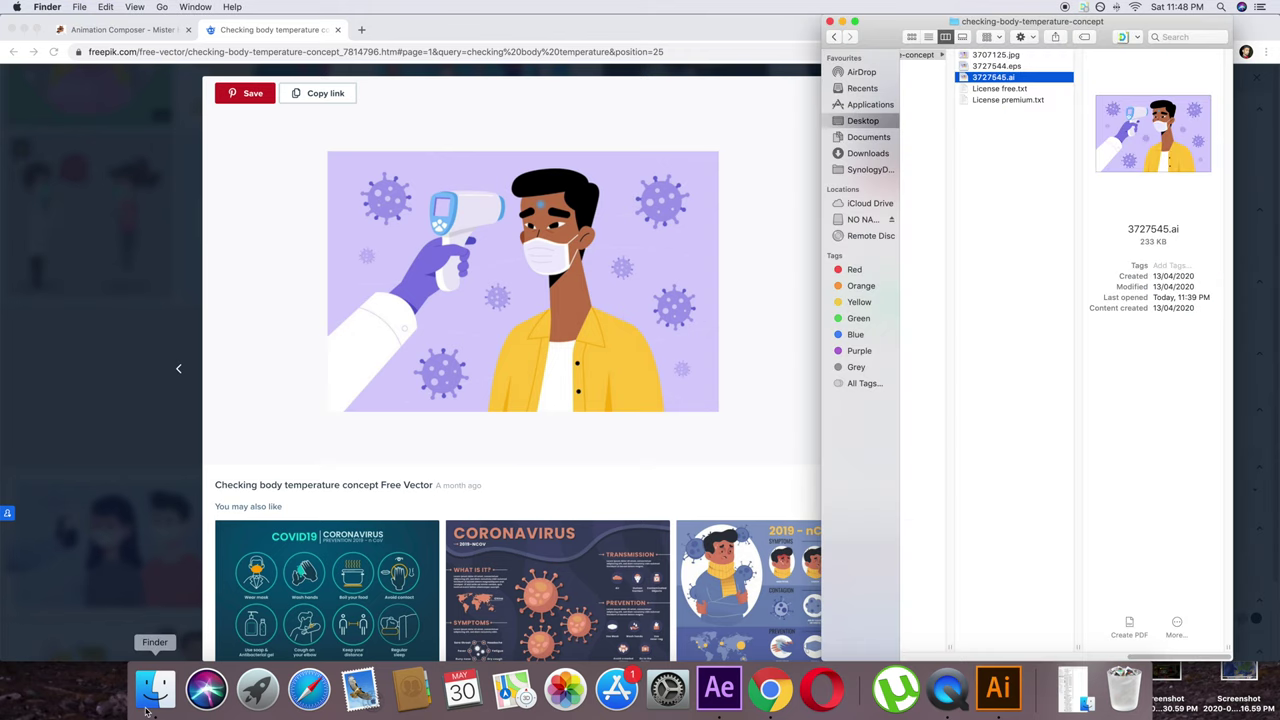
right_click(975, 80)
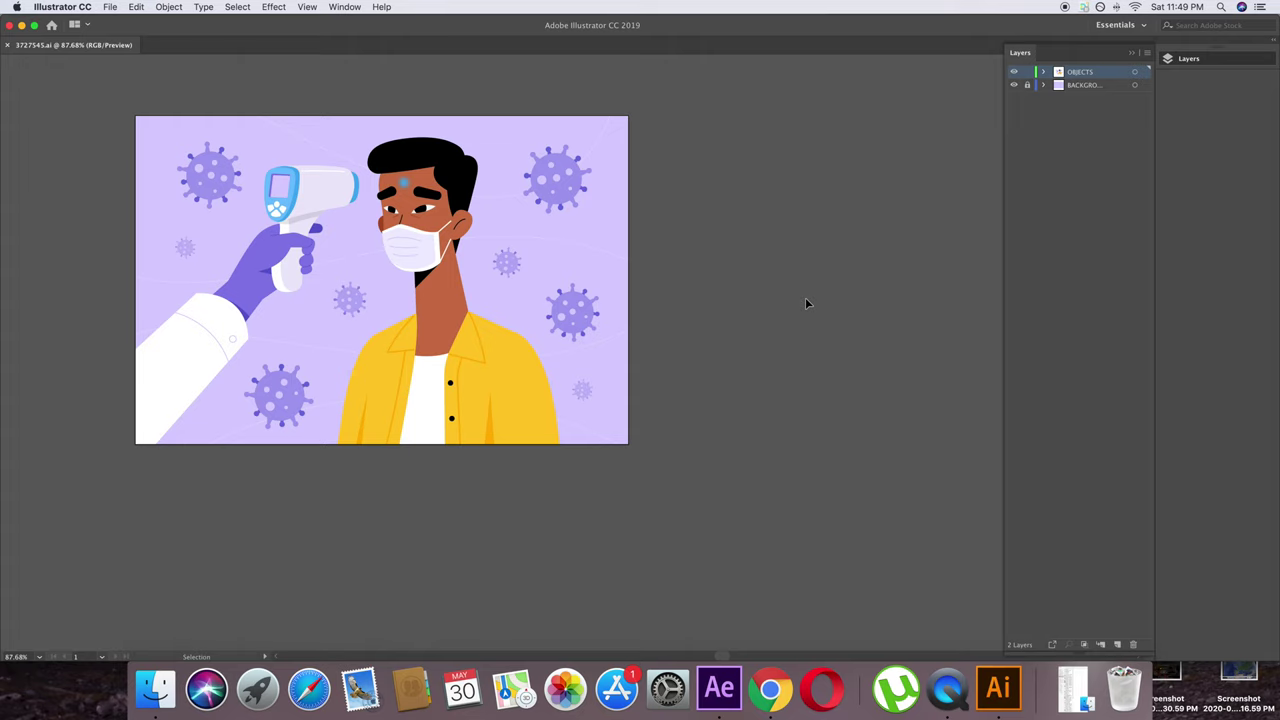
Step: Hide and show the BACKGROUND and OBJECTS layers one at a time to check which artwork each holds
click(1014, 85)
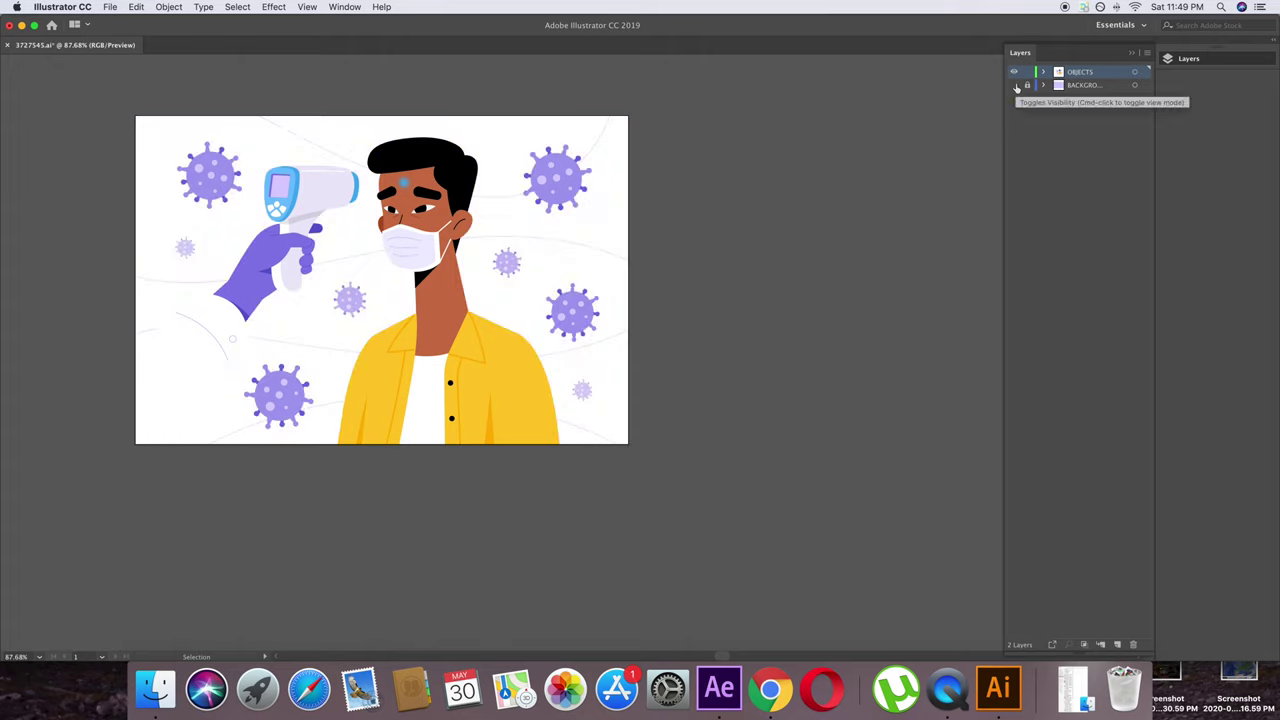
click(1014, 85)
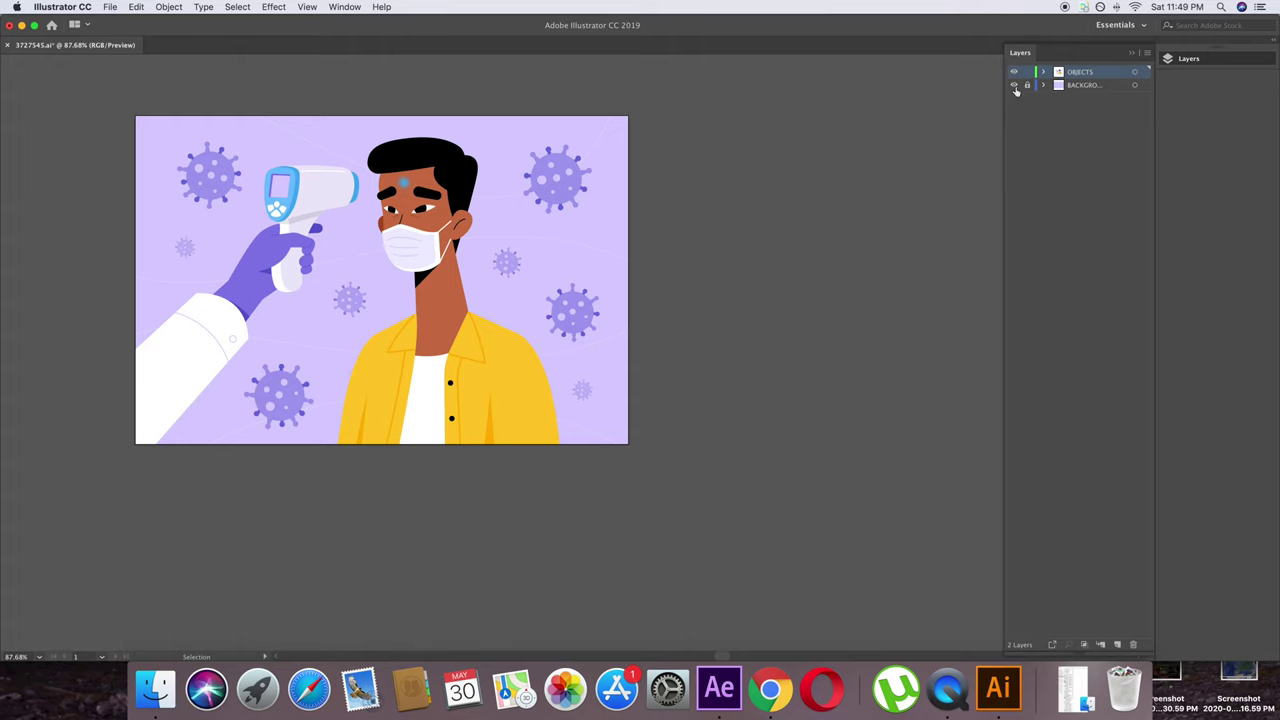
click(1013, 85)
click(1013, 85)
click(1013, 72)
click(1013, 72)
Step: Expand the OBJECTS layer and its clip group, and toggle each subgroup's visibility to identify its artwork
click(1046, 76)
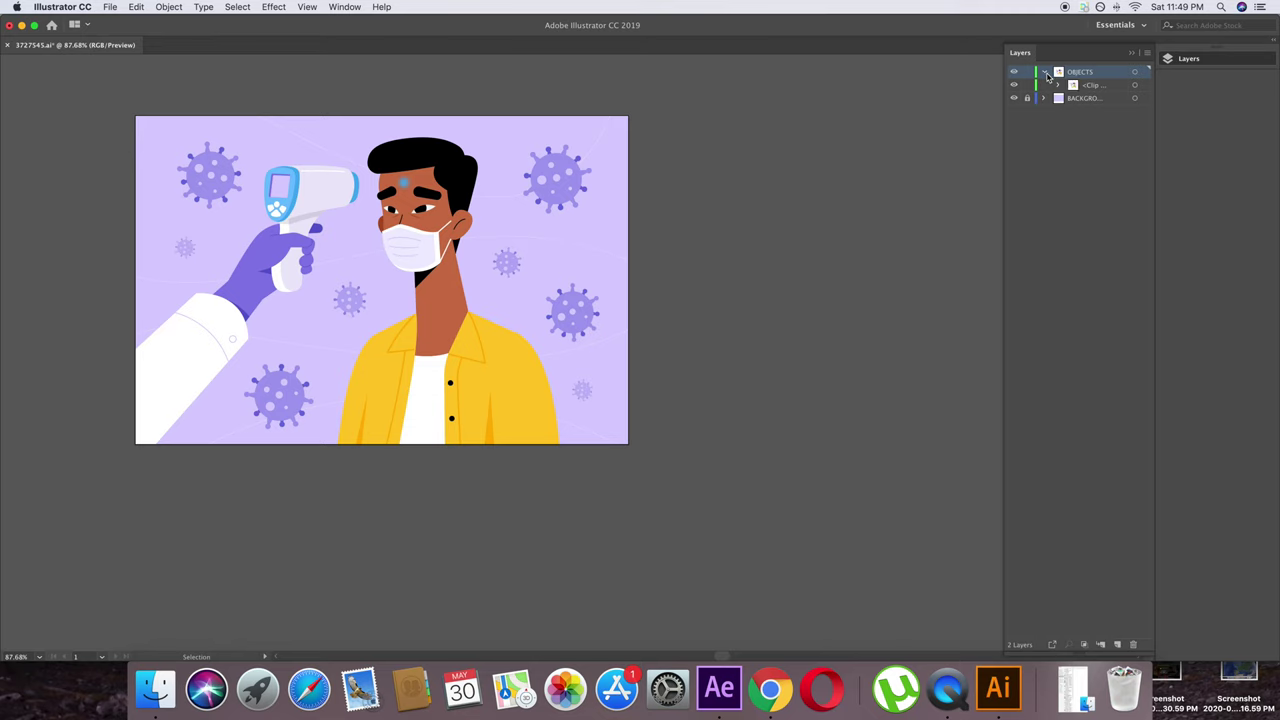
click(1059, 86)
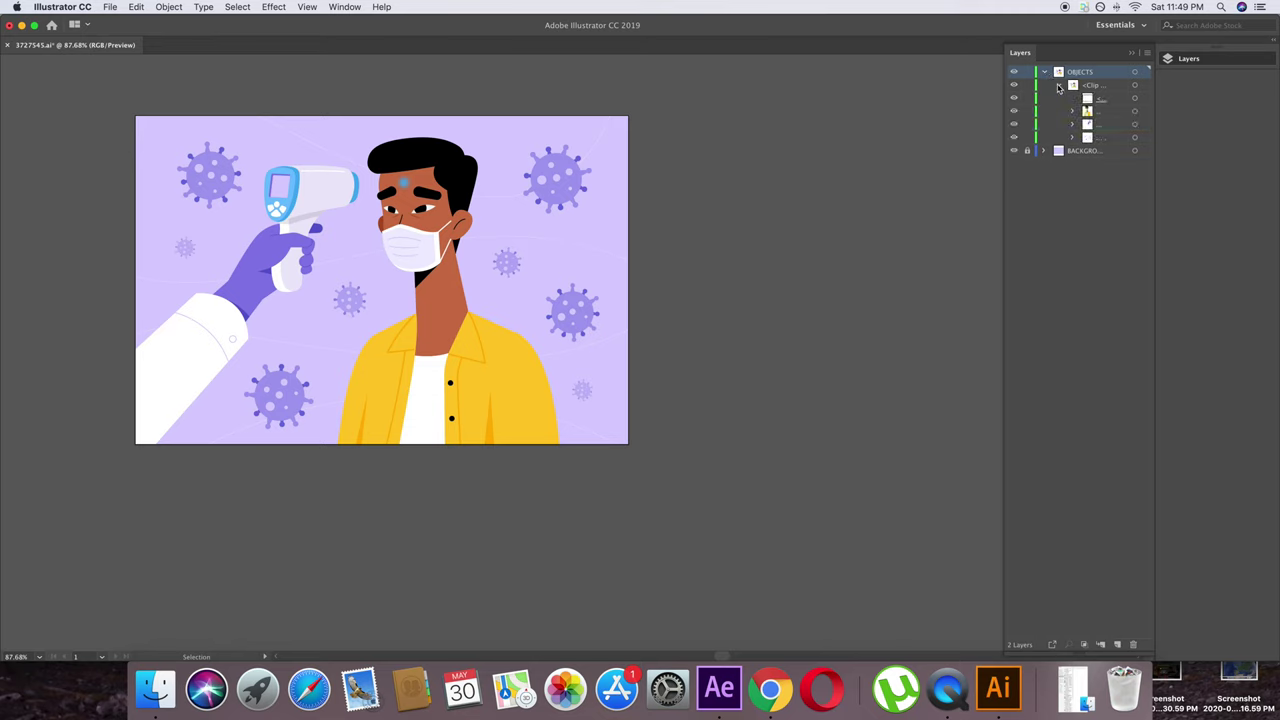
click(1014, 111)
click(1014, 111)
click(1014, 124)
click(1014, 124)
click(1014, 137)
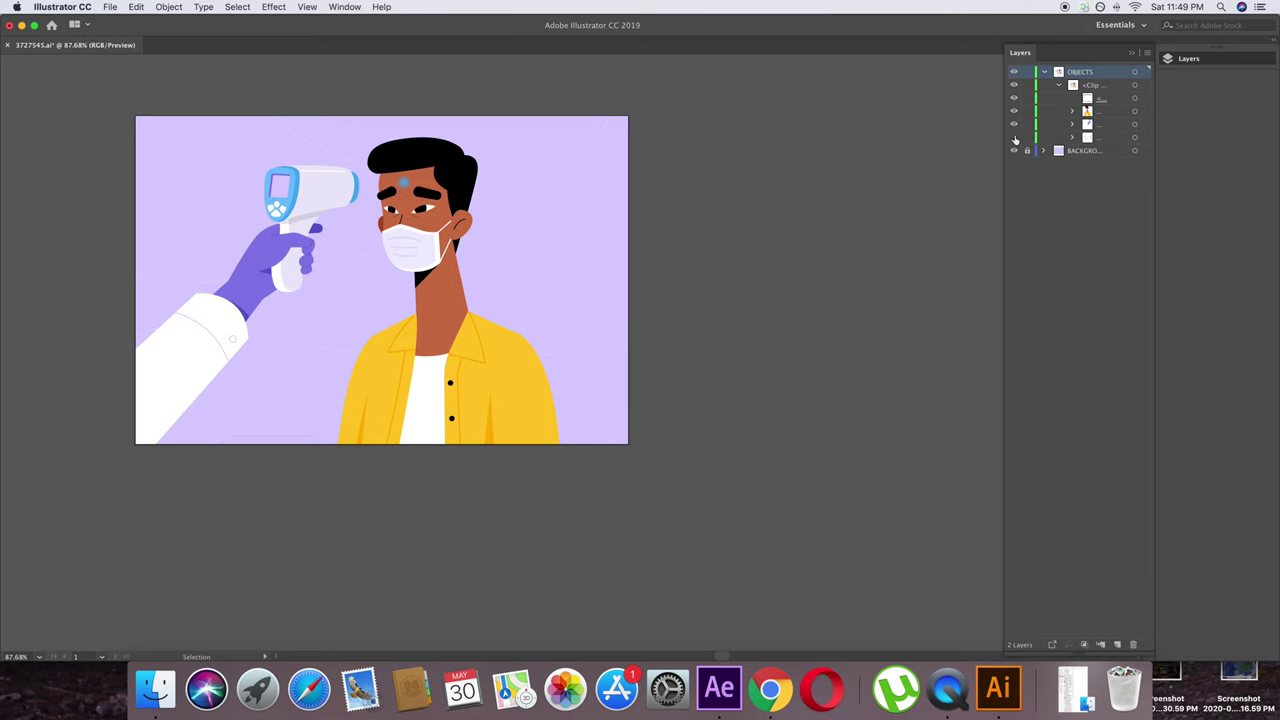
click(1014, 137)
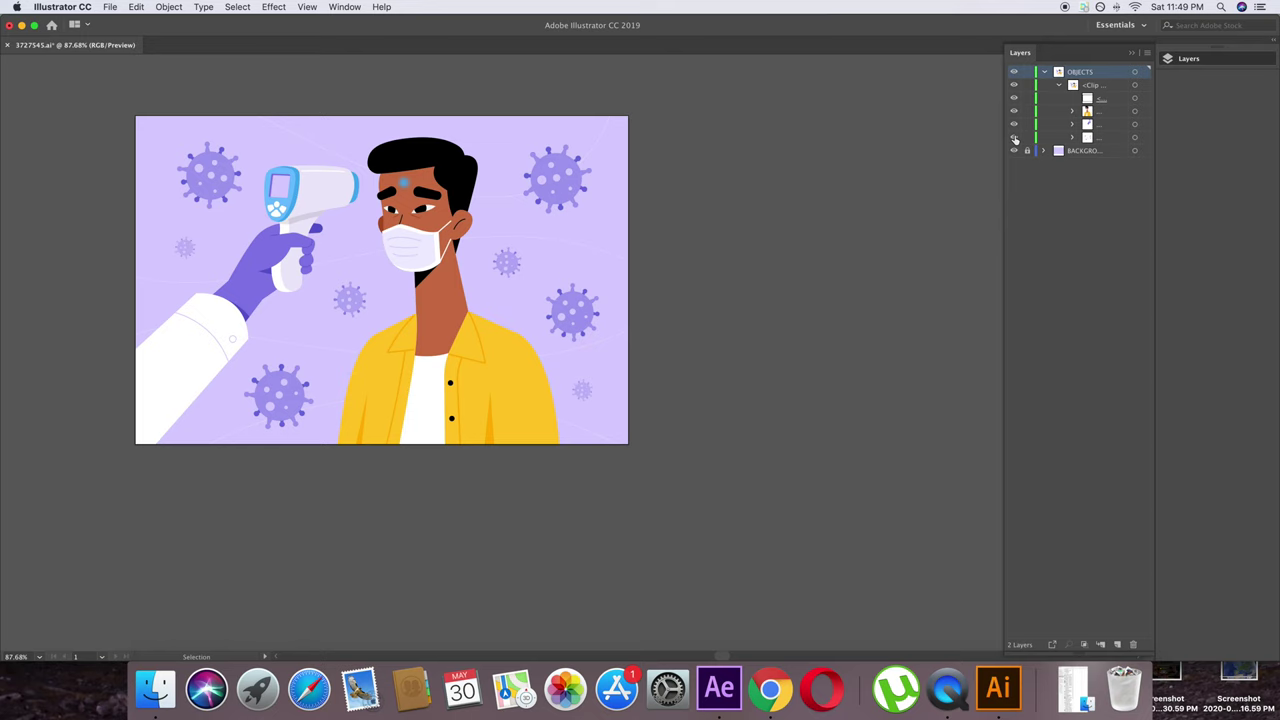
Step: Cut the man group out of the OBJECTS clip group and paste it in place on a new top-level layer
click(1135, 111)
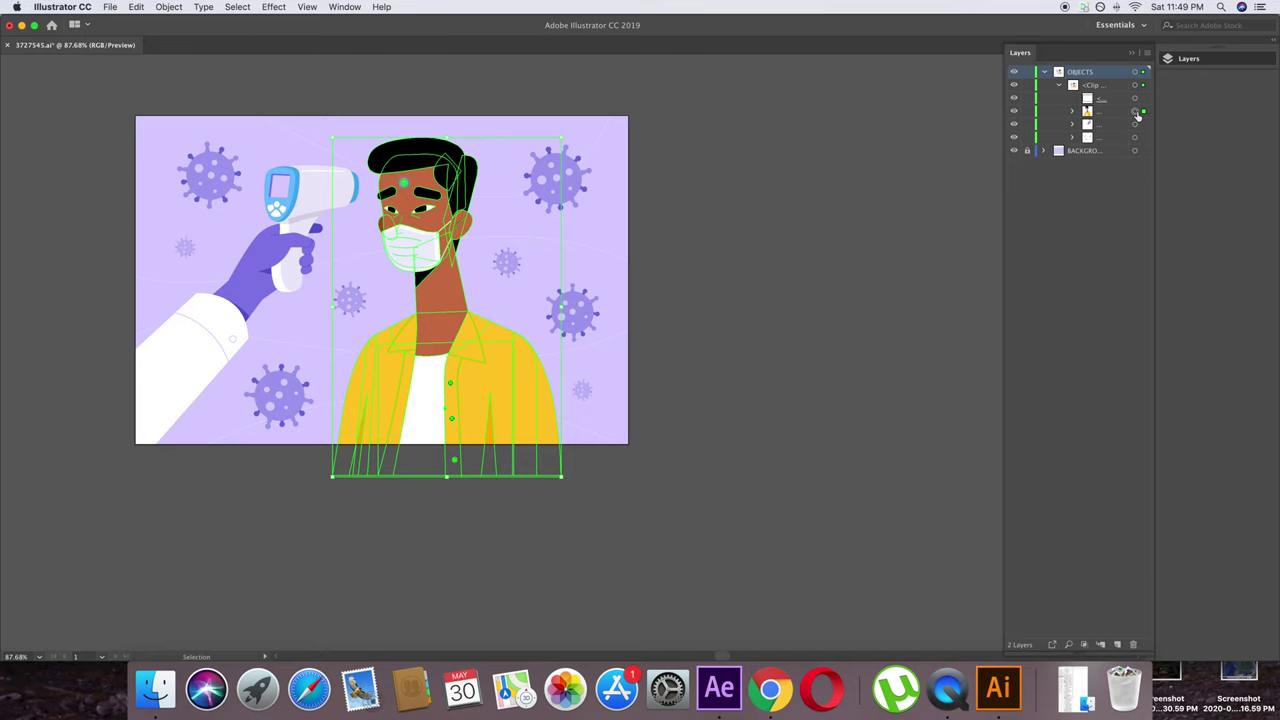
key(a)
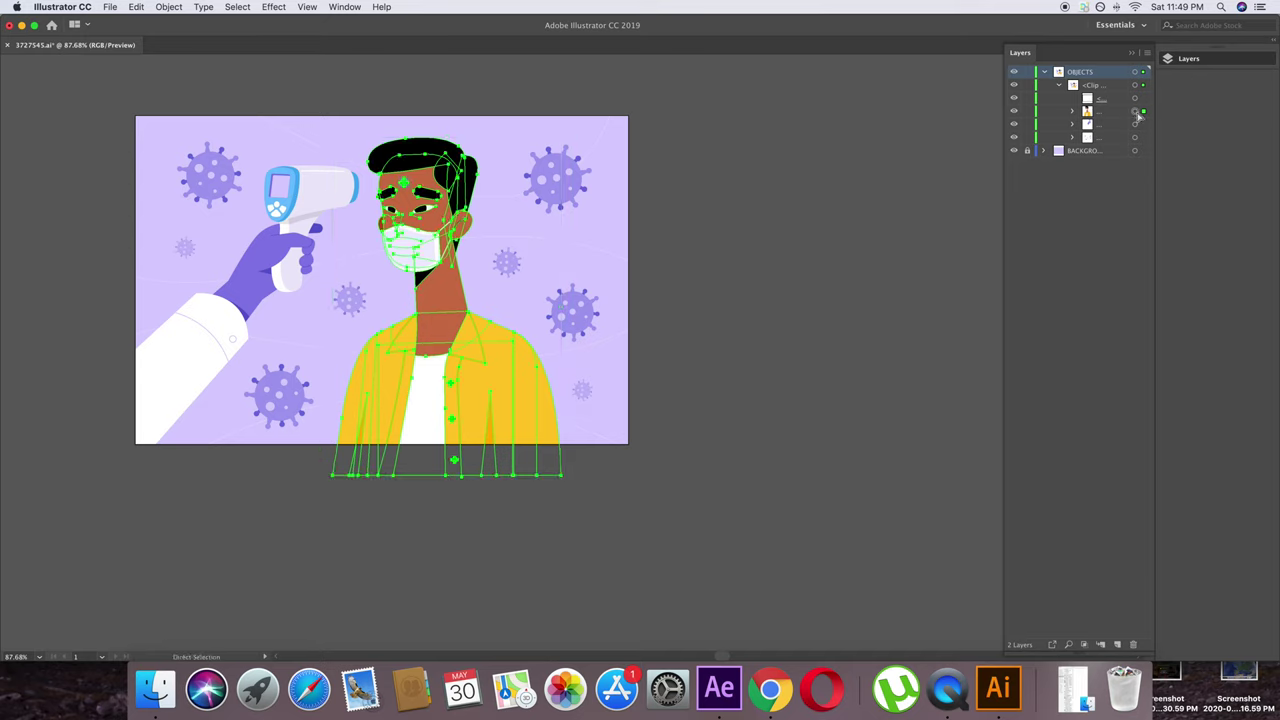
key(Delete)
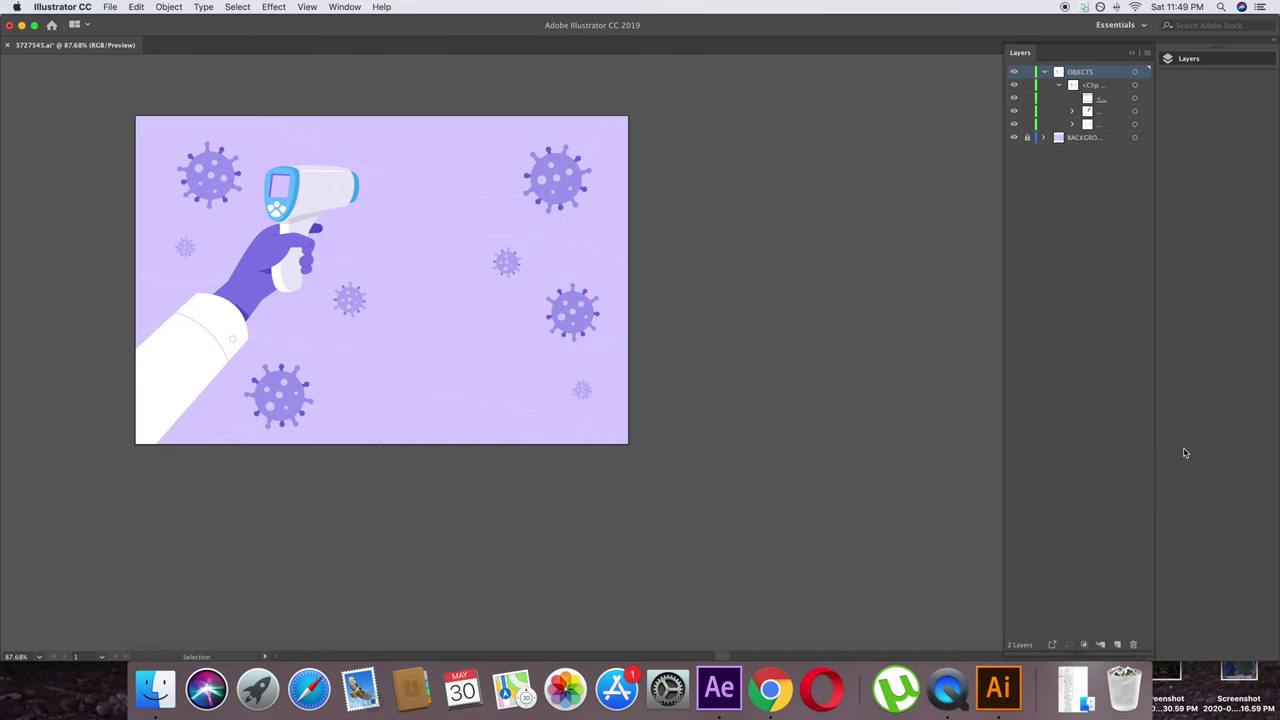
click(1119, 646)
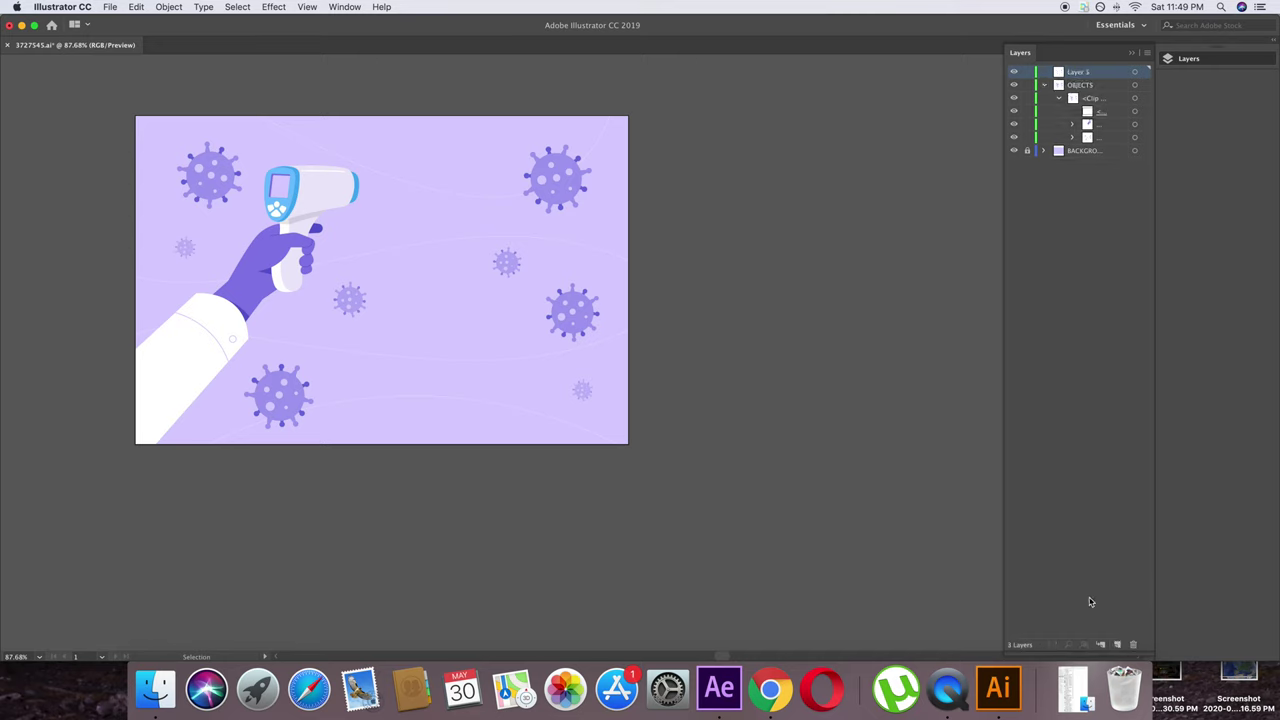
key(a)
key(v)
key(super+v)
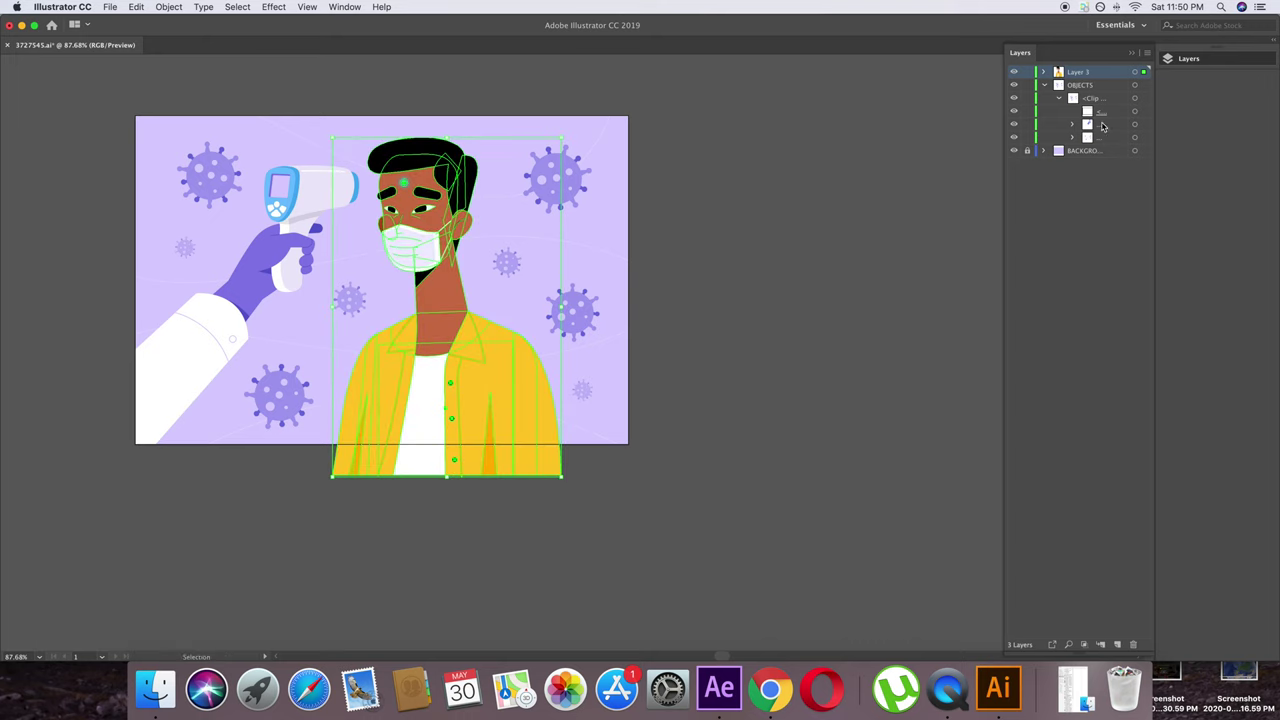
Step: Cut the group with the gloved hand and thermometer from the clip group and paste it in place on its own new layer
click(1103, 125)
key(a)
click(1137, 124)
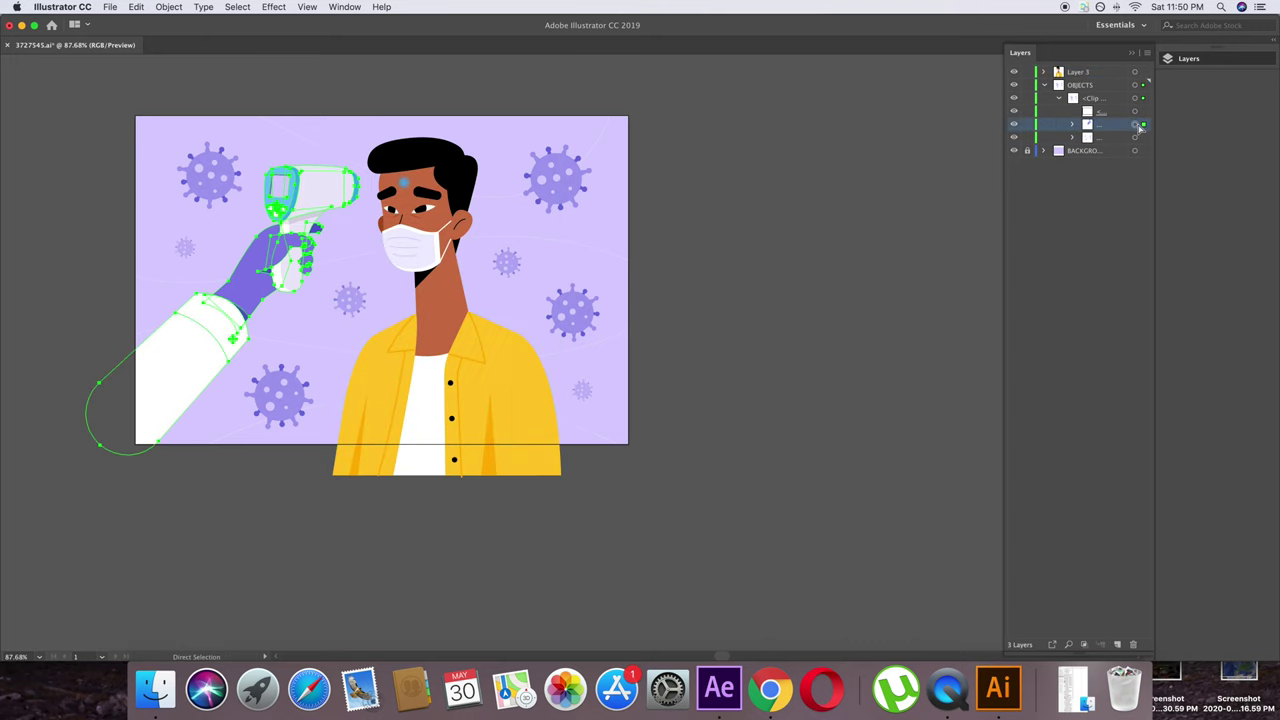
key(Delete)
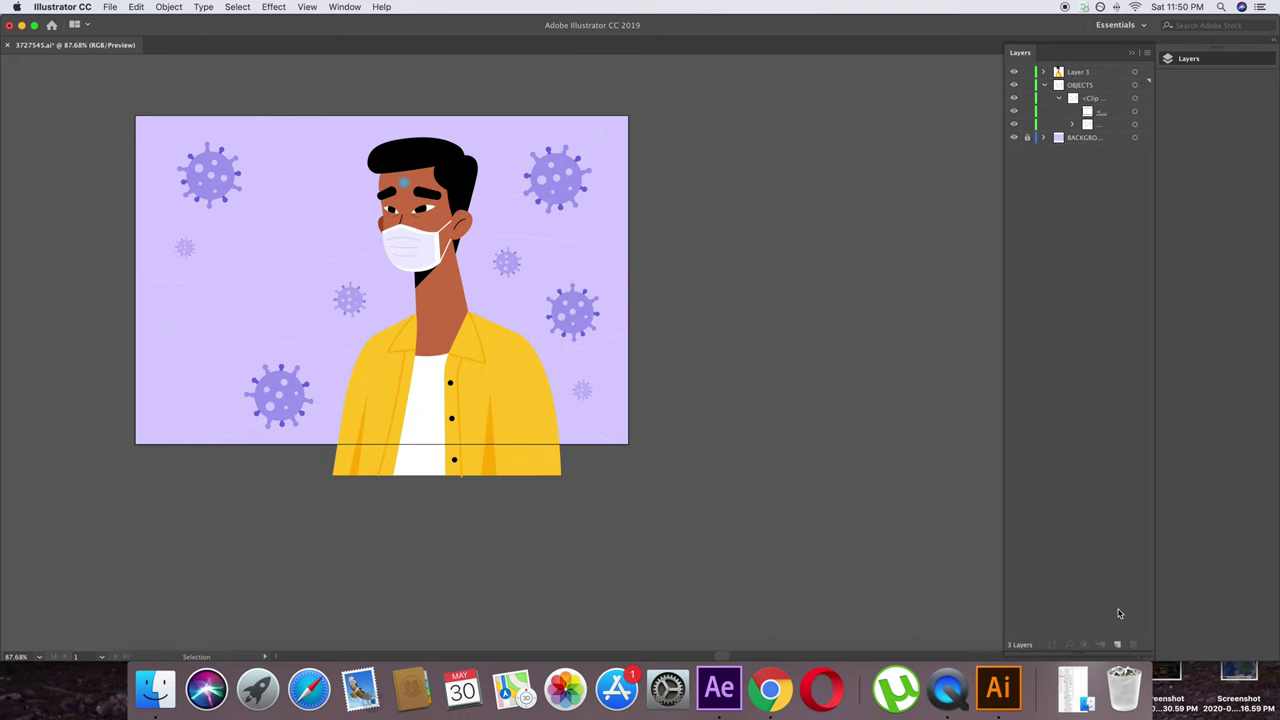
click(1117, 645)
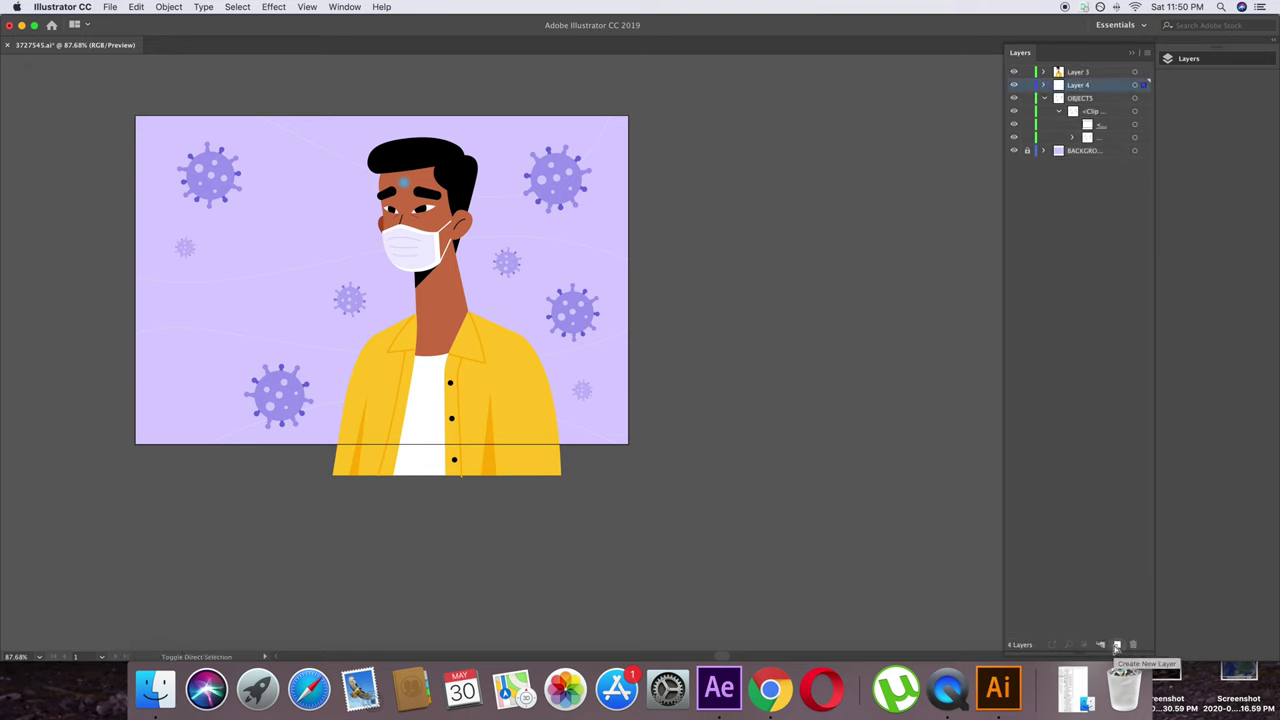
key(super+f)
Step: Move the virus and curved-line group in place to its own new layer and delete the leftover OBJECTS layer
click(1137, 138)
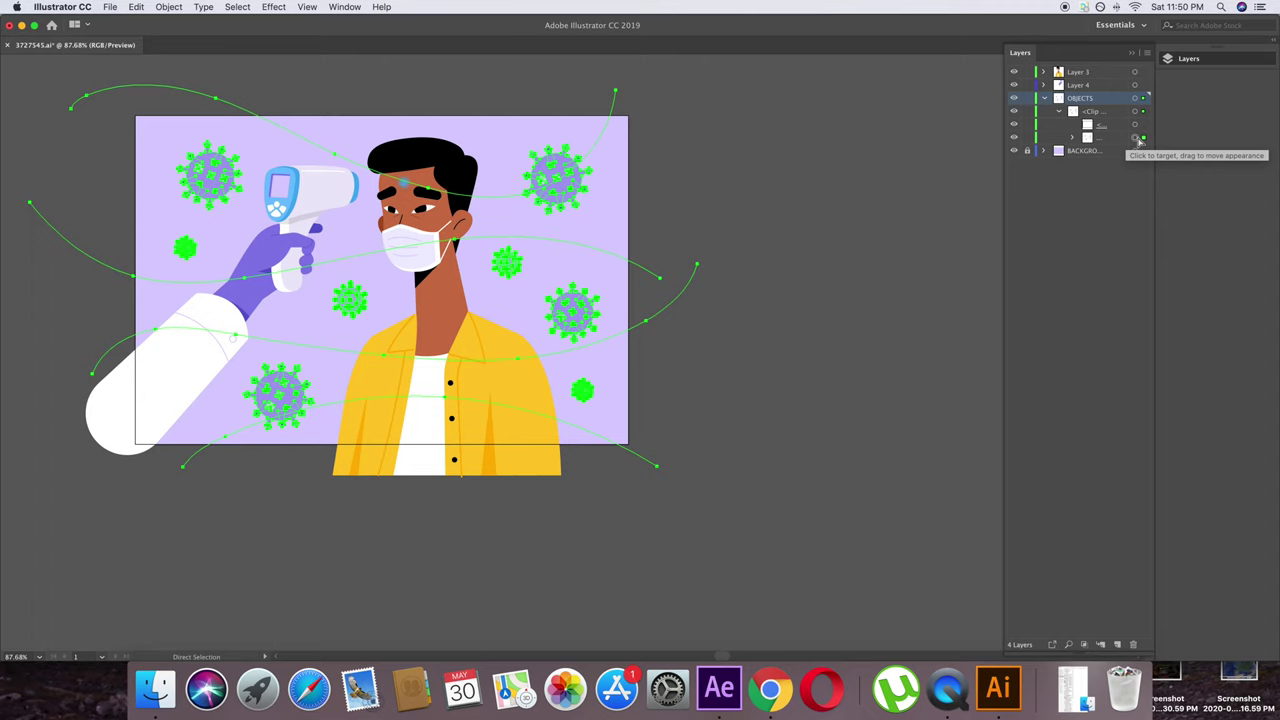
key(Delete)
click(1117, 645)
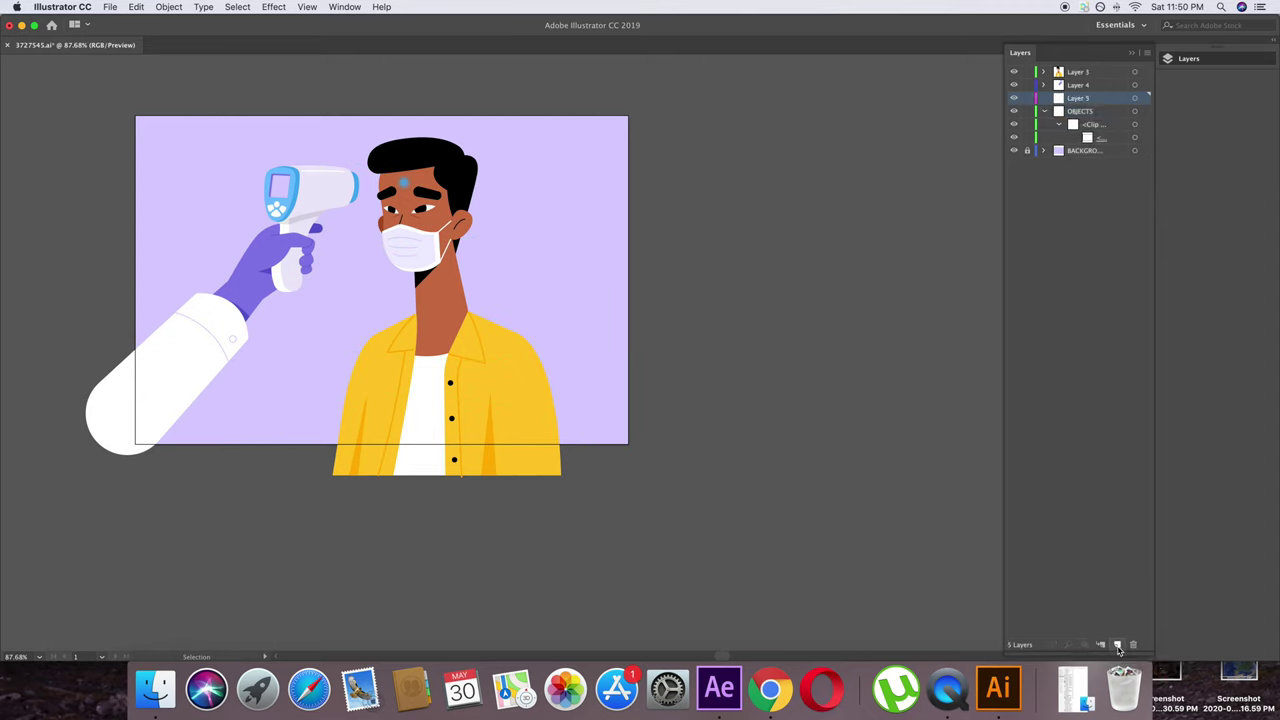
key(a)
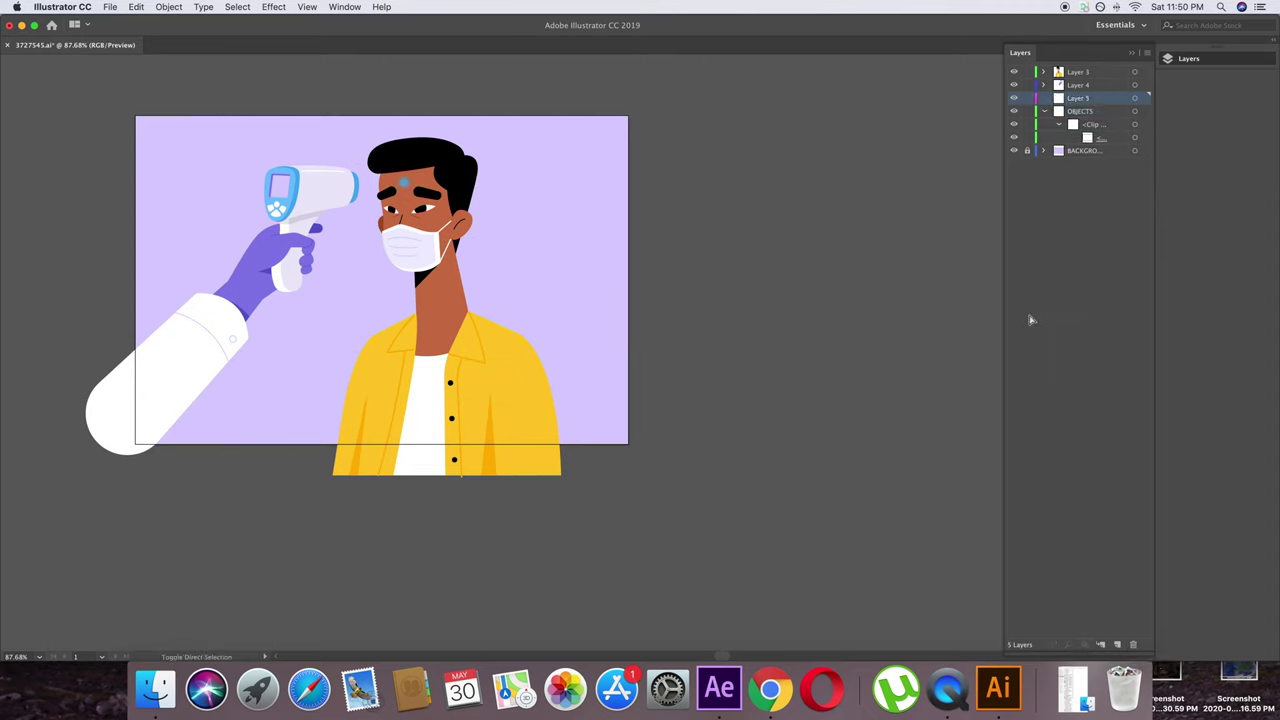
key(ctrl+z)
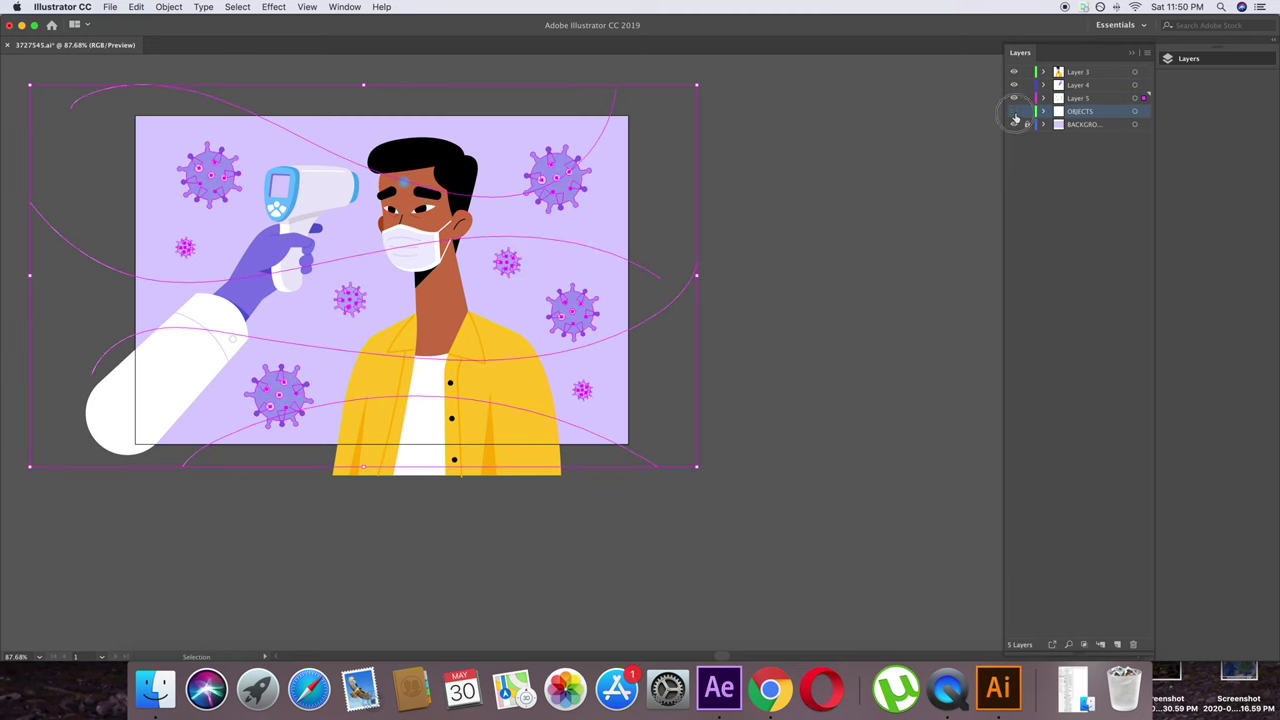
click(1133, 644)
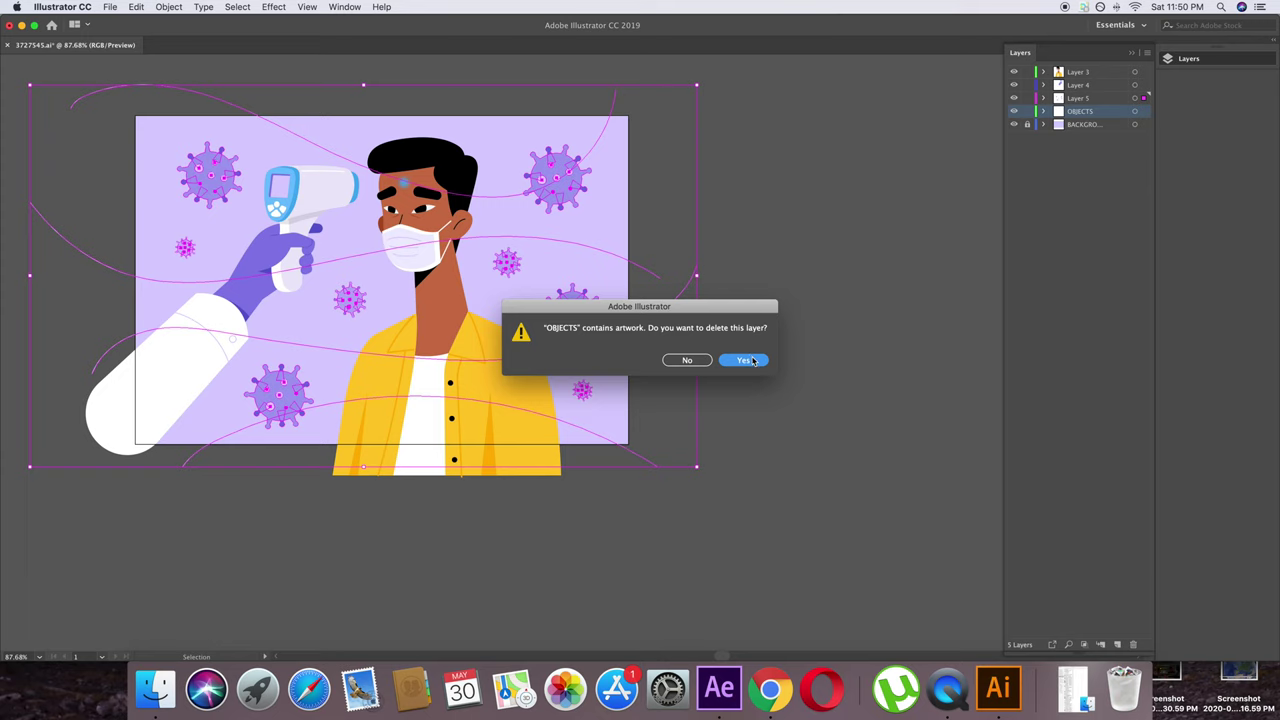
click(753, 361)
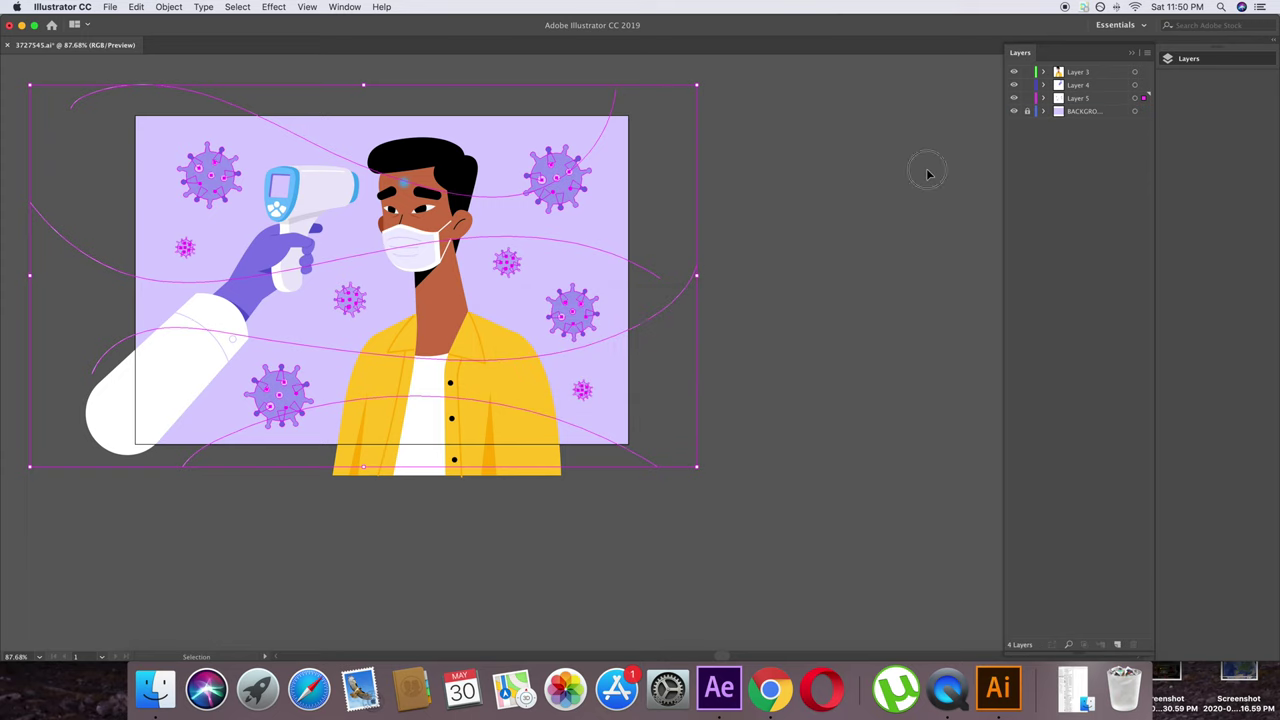
Step: Rename the three new layers man, hand and virus according to their artwork
double_click(1078, 72)
text(man)
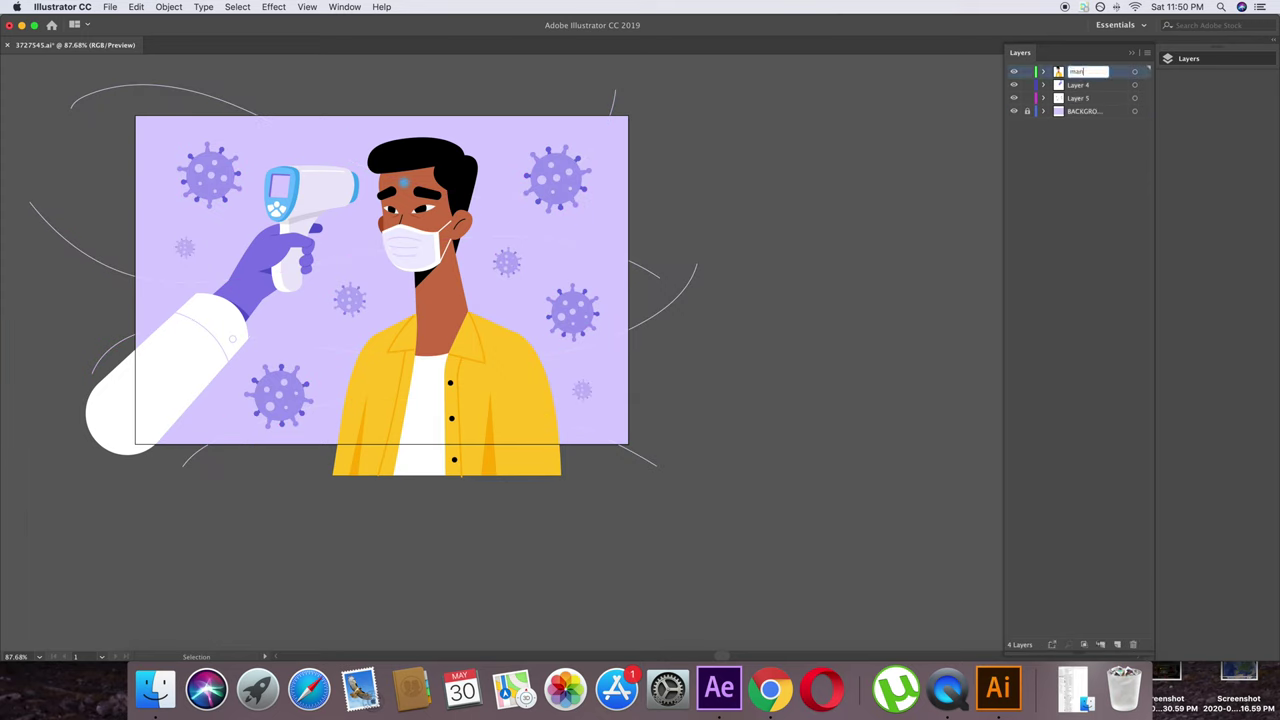
double_click(1081, 84)
text(hand)
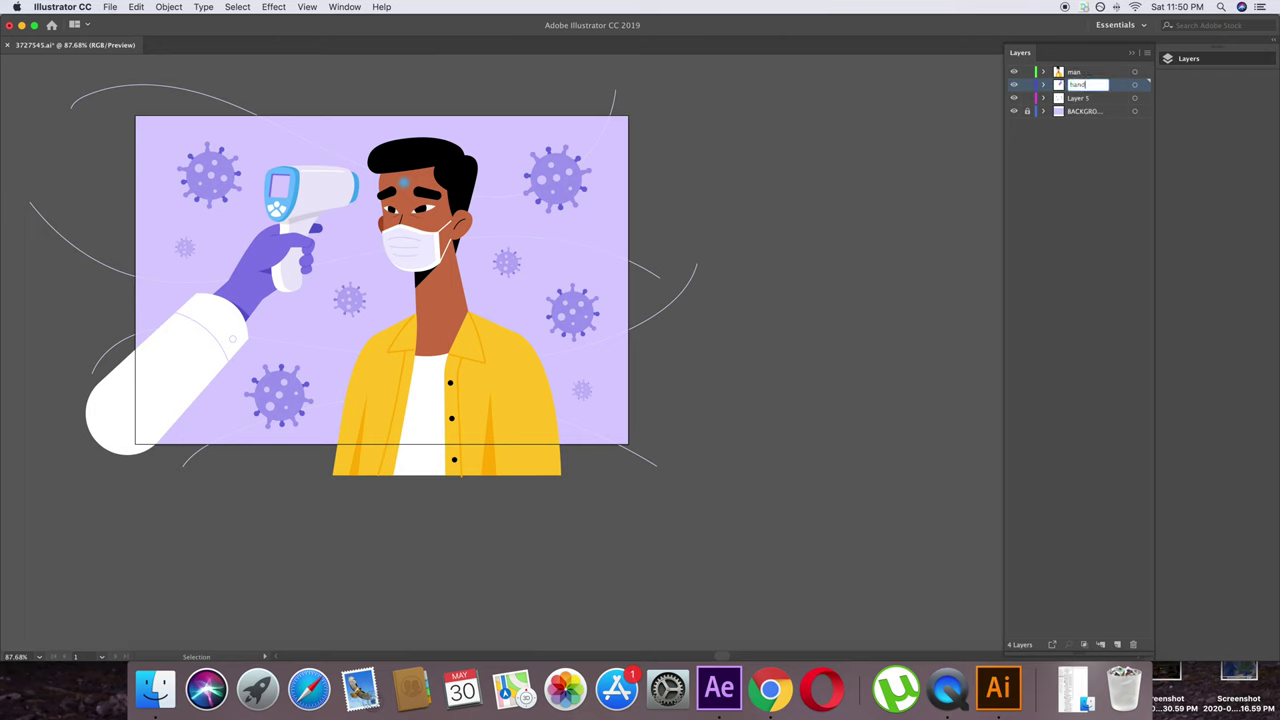
double_click(1081, 97)
text(vir)
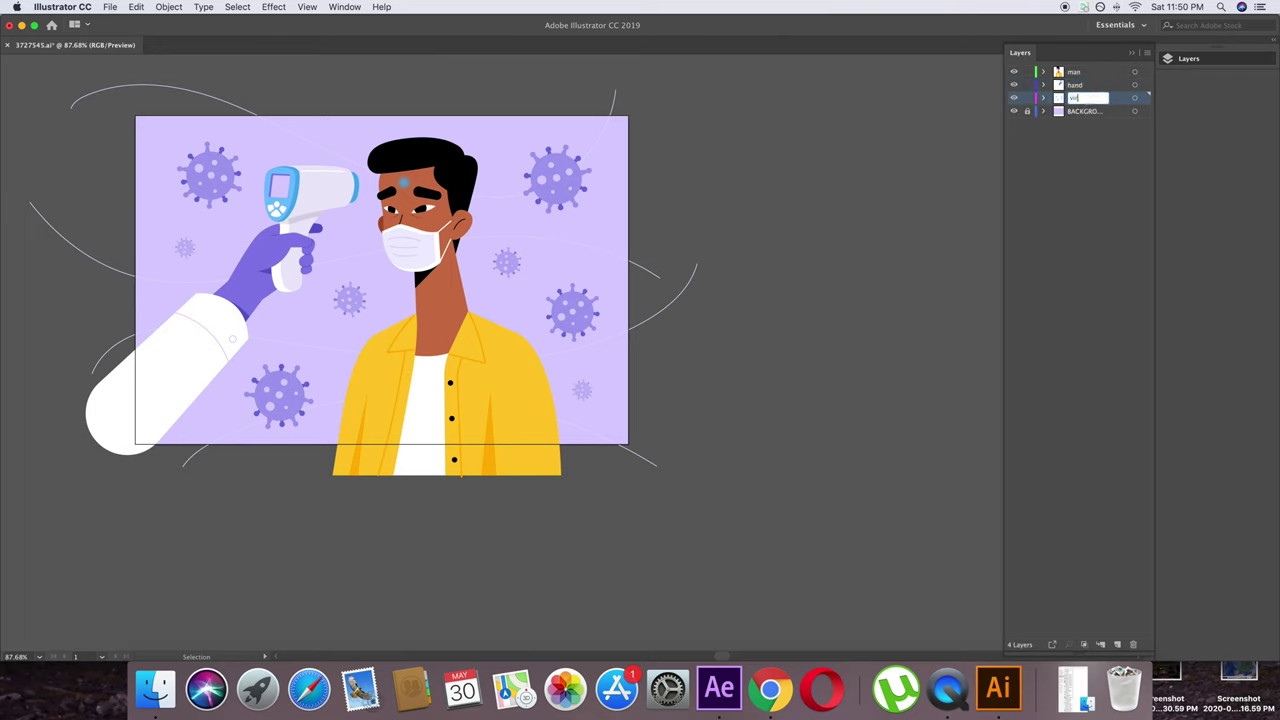
text(us)
key(Return)
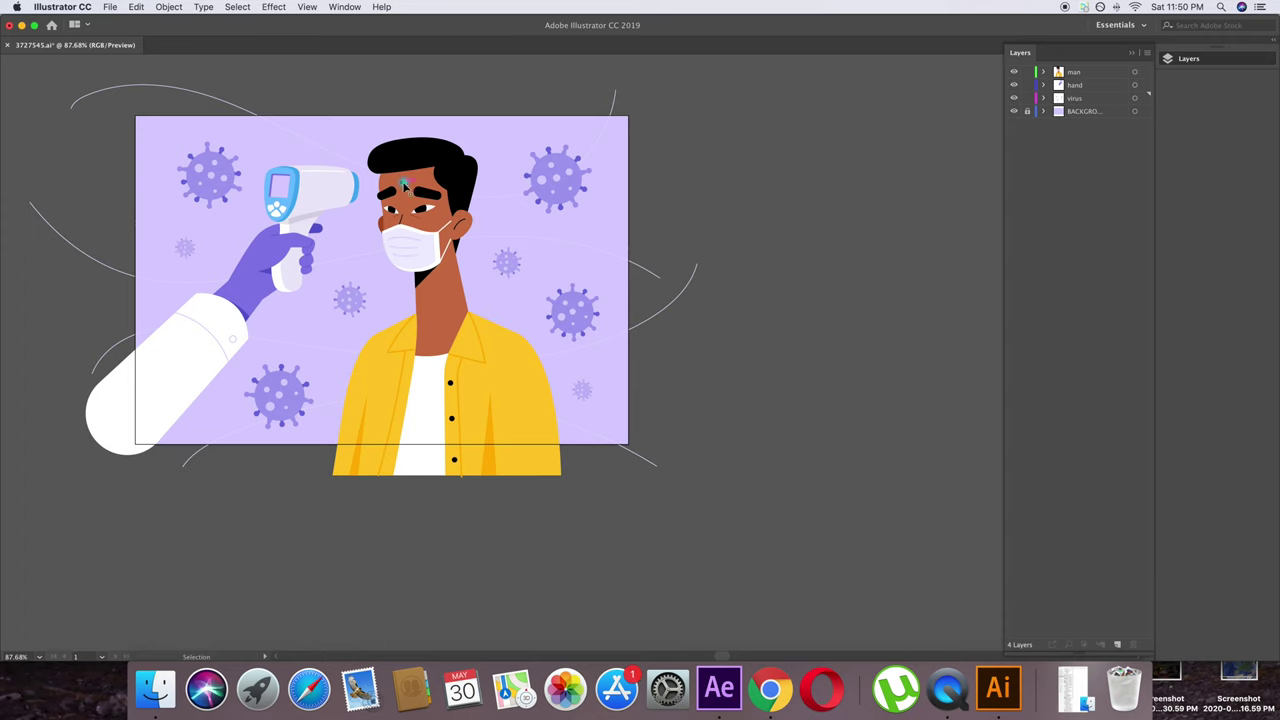
Step: Expand the man layer down to the head parts and move the blue forehead dot in place to its own new layer
click(1045, 73)
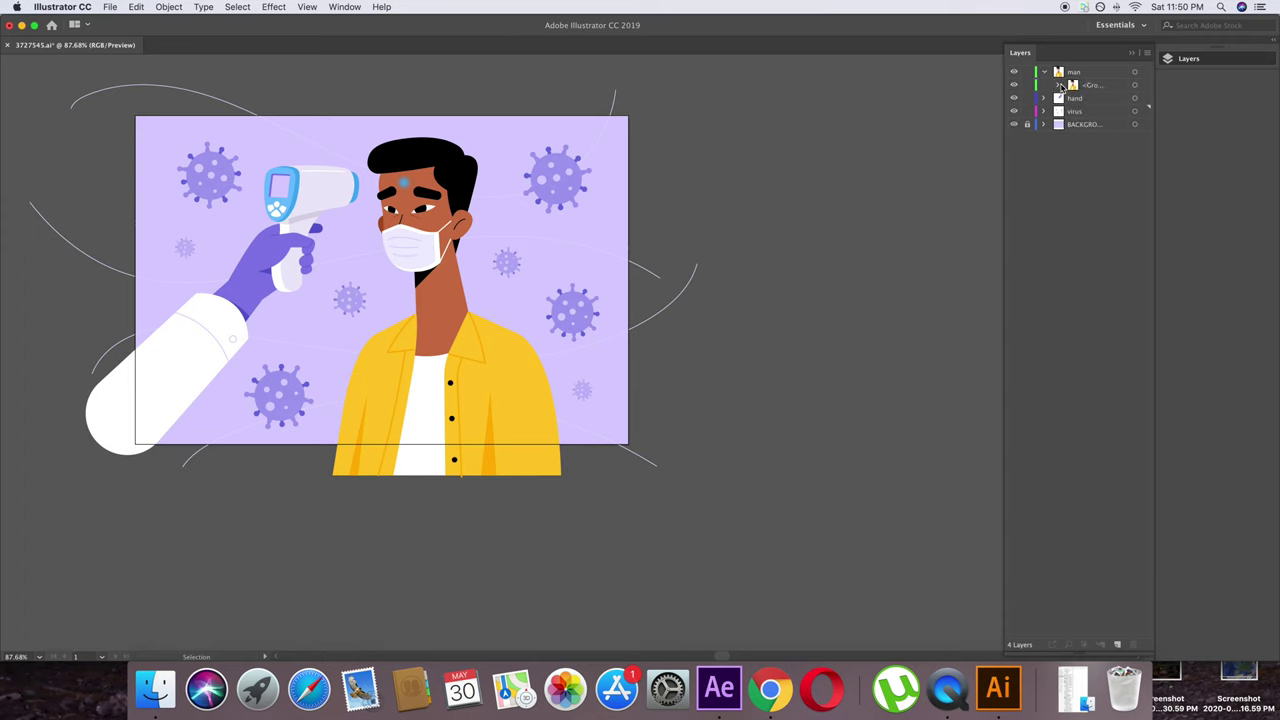
click(1059, 85)
click(1014, 111)
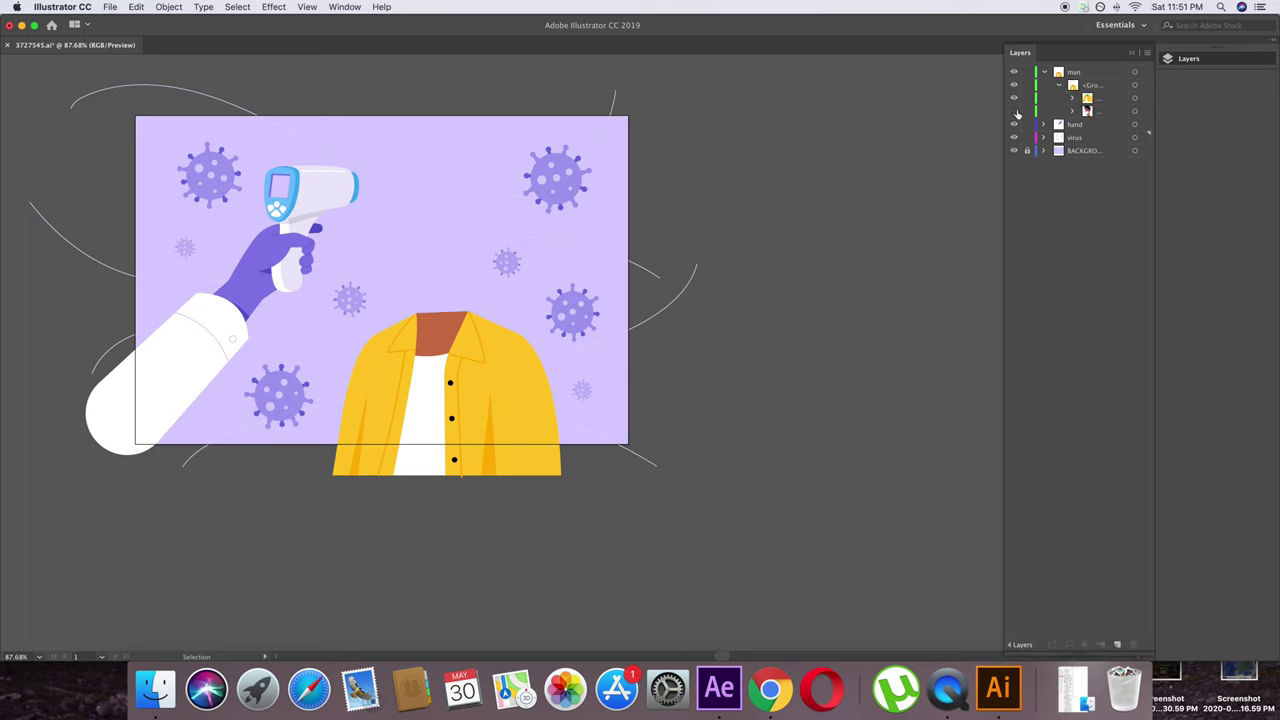
click(1014, 111)
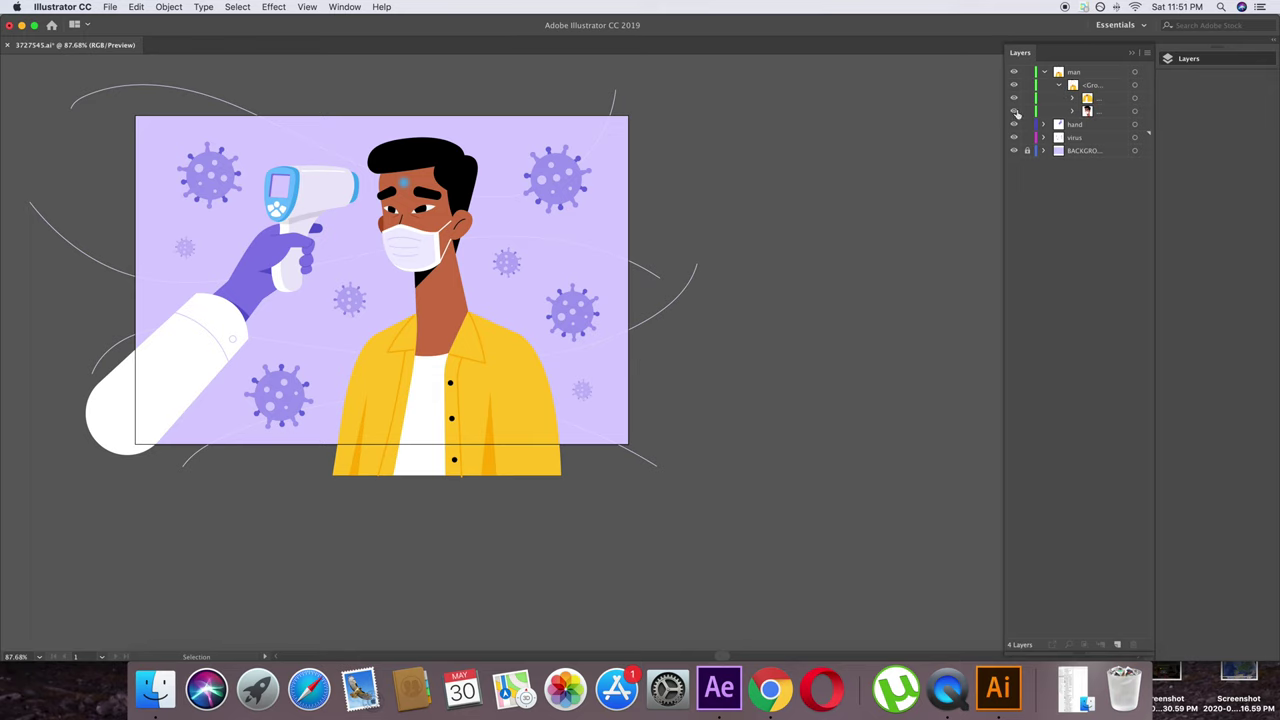
click(1073, 111)
click(1014, 124)
click(1014, 124)
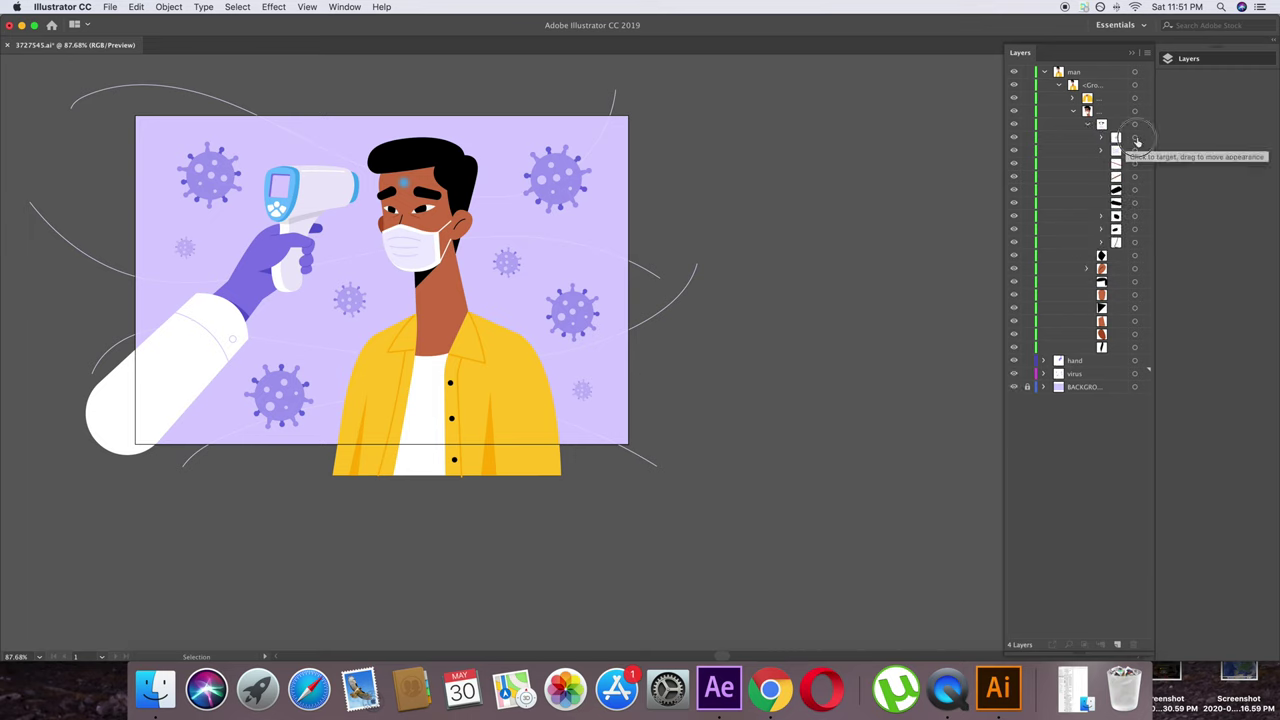
click(1136, 139)
key(Delete)
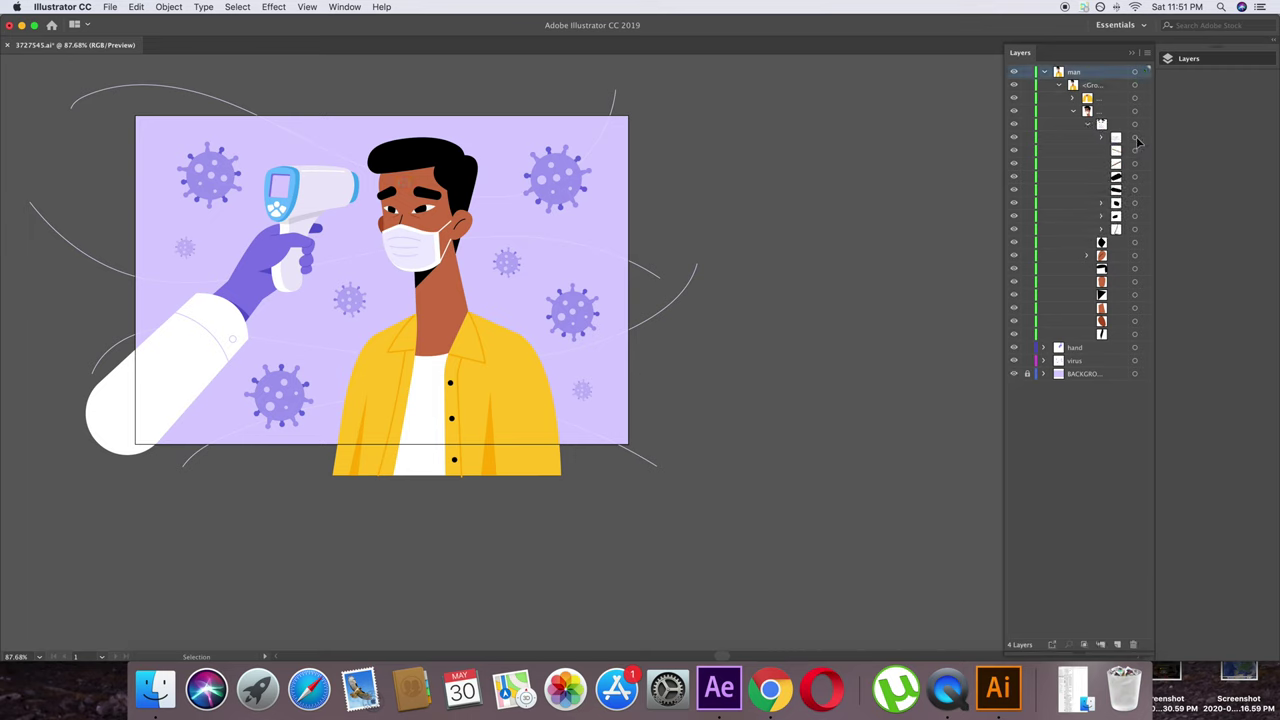
click(1117, 644)
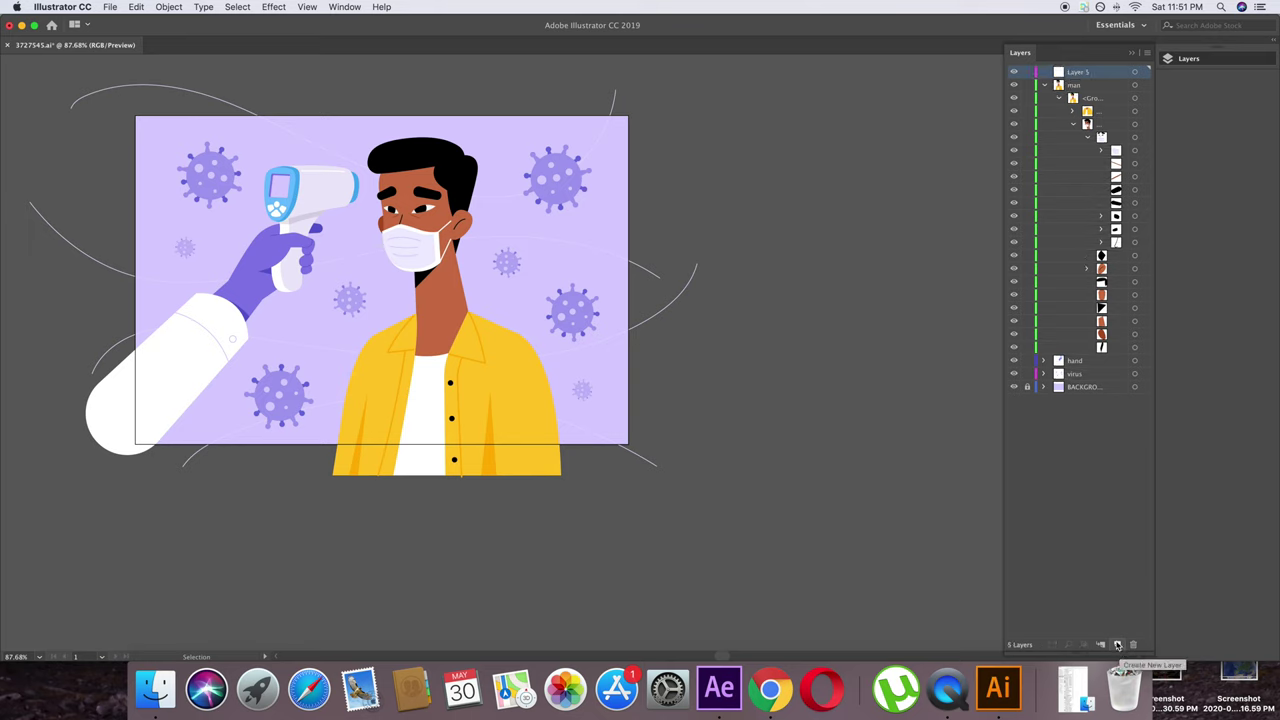
key(super+f)
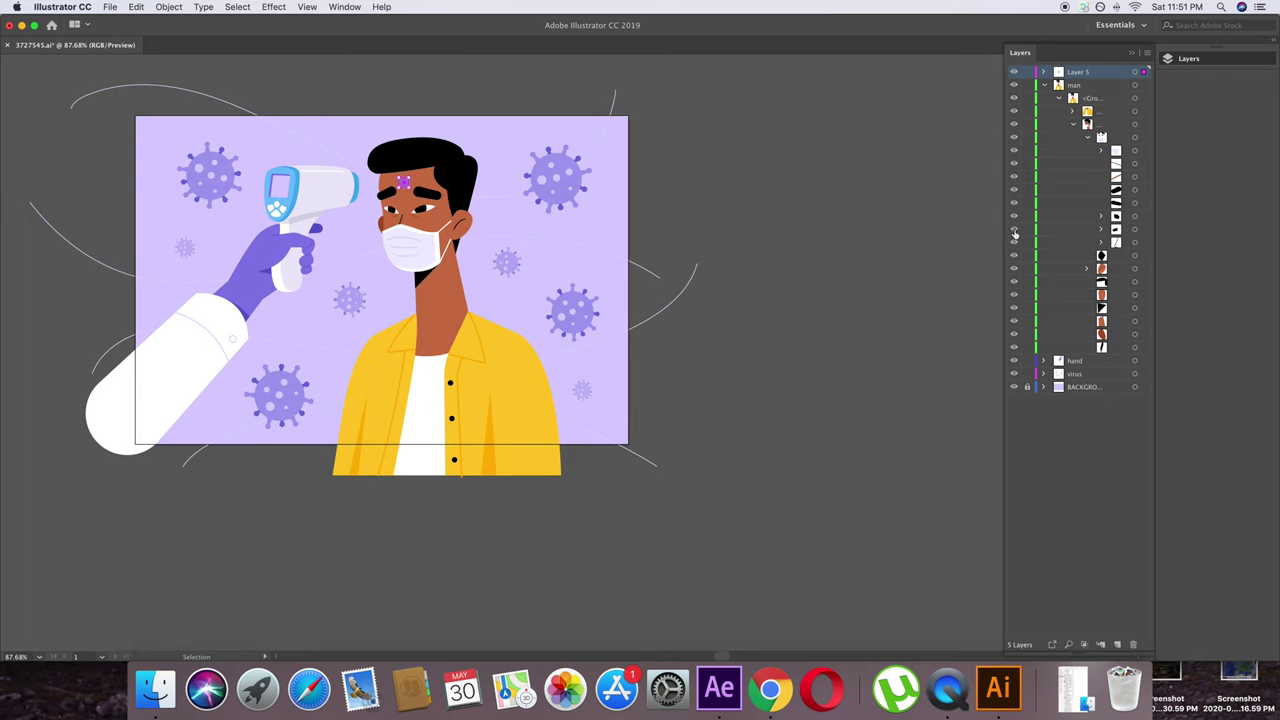
Step: Cut the man's eye nearest the thermometer from the head group and paste it in place on its own new layer
click(1135, 216)
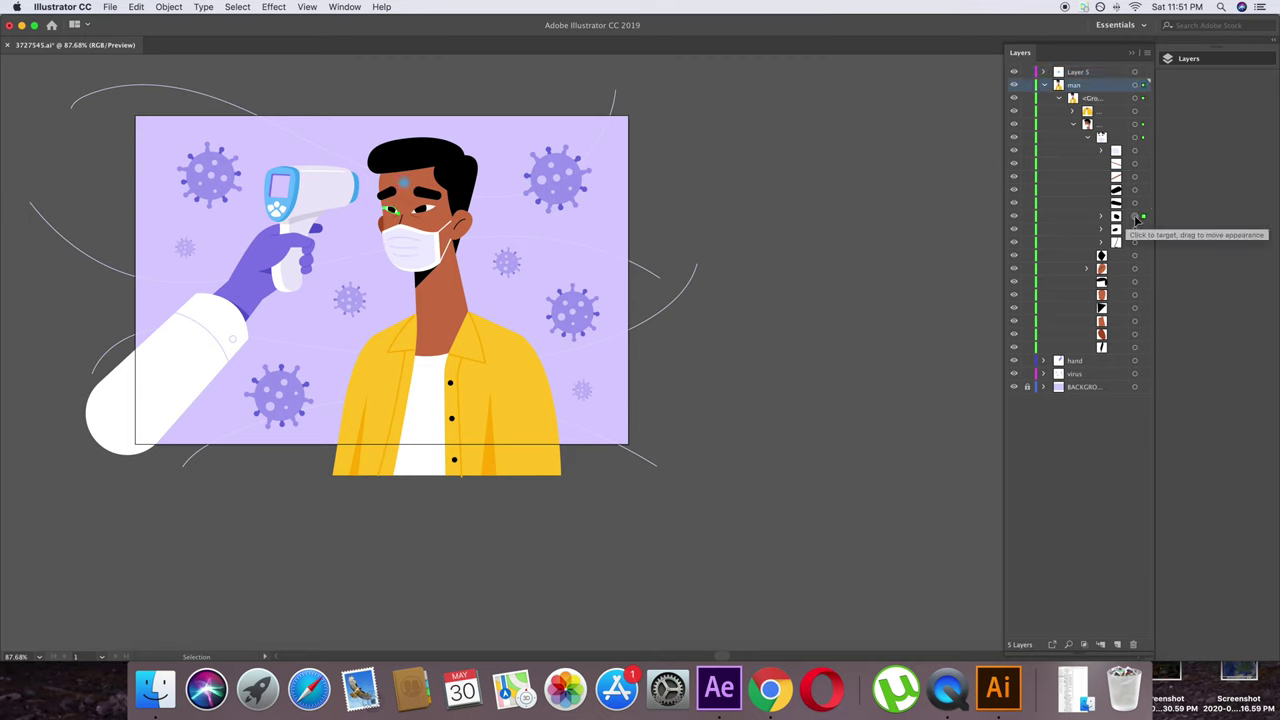
key(Delete)
click(1118, 646)
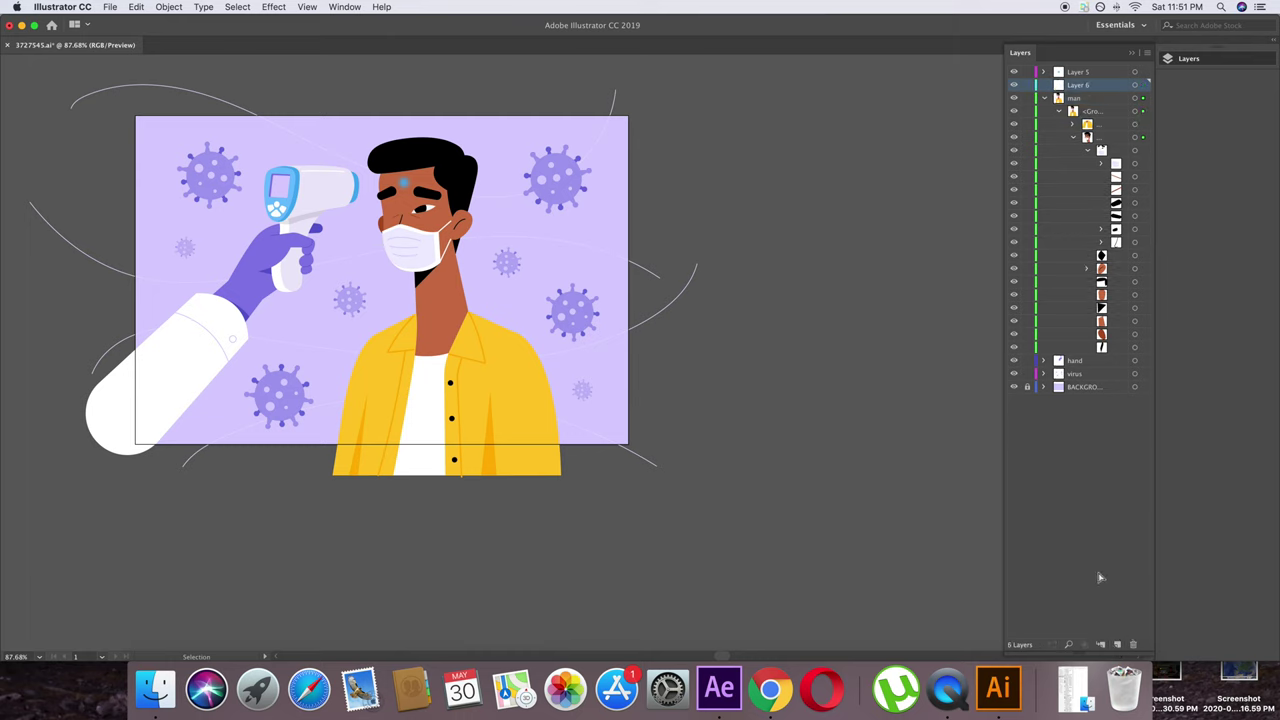
Step: Move the man's other eye, nearer the ear, in place to its own new layer
click(1120, 234)
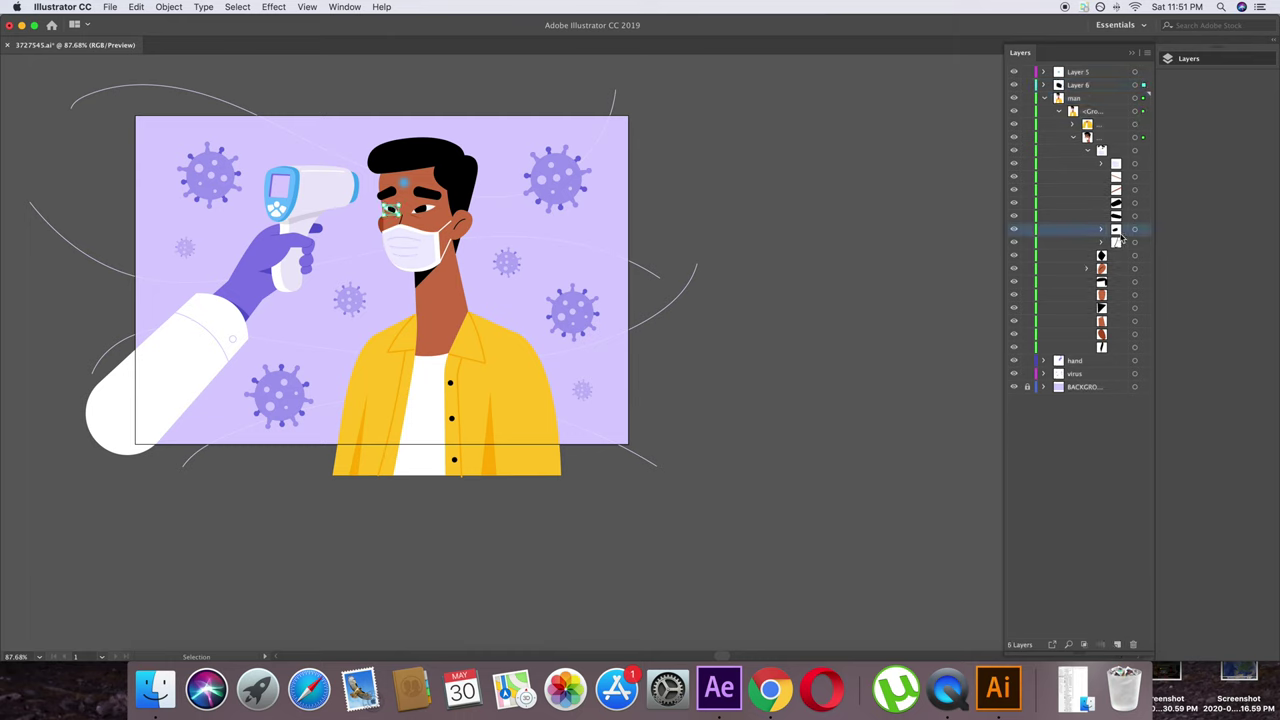
click(1136, 231)
key(a)
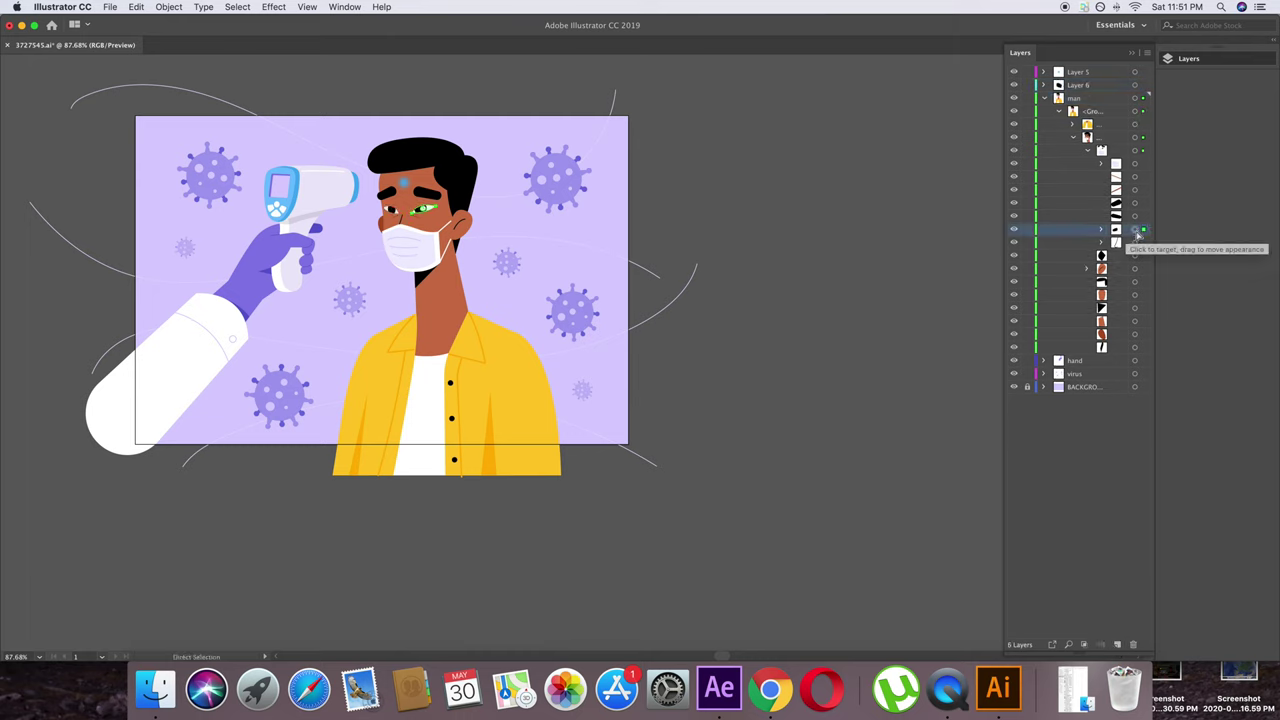
key(super+shift+a)
key(v)
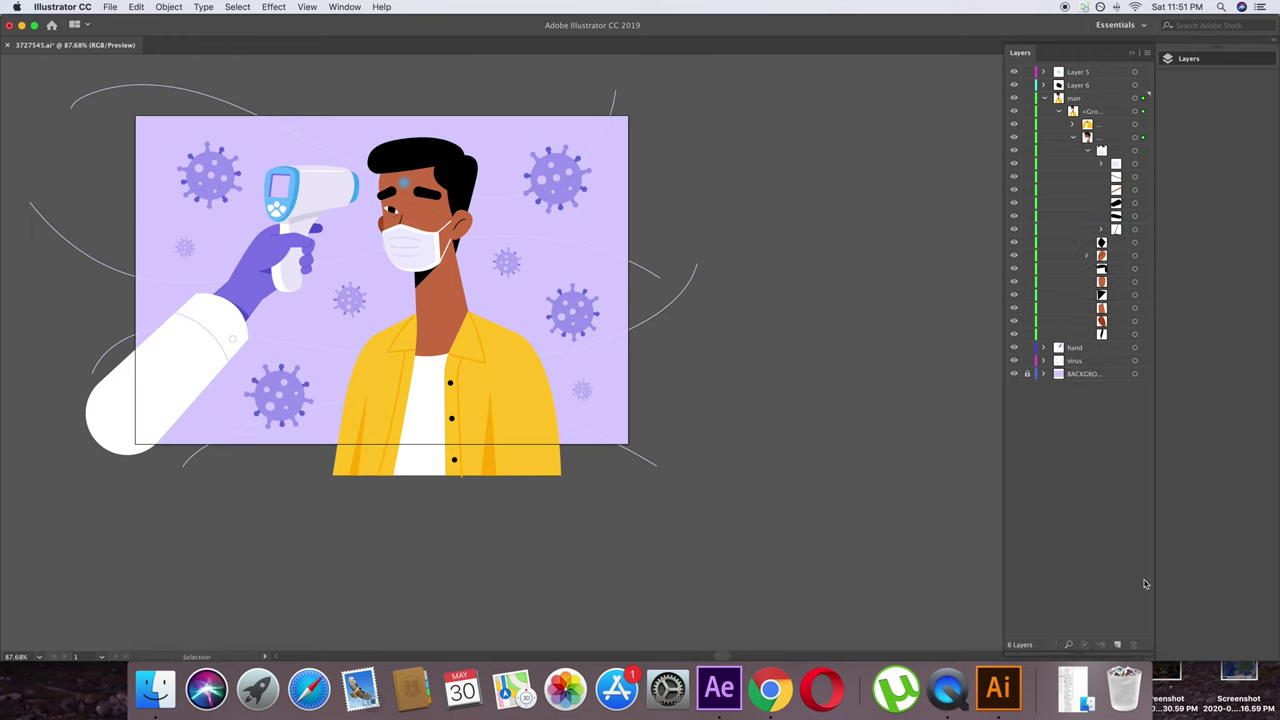
click(1118, 646)
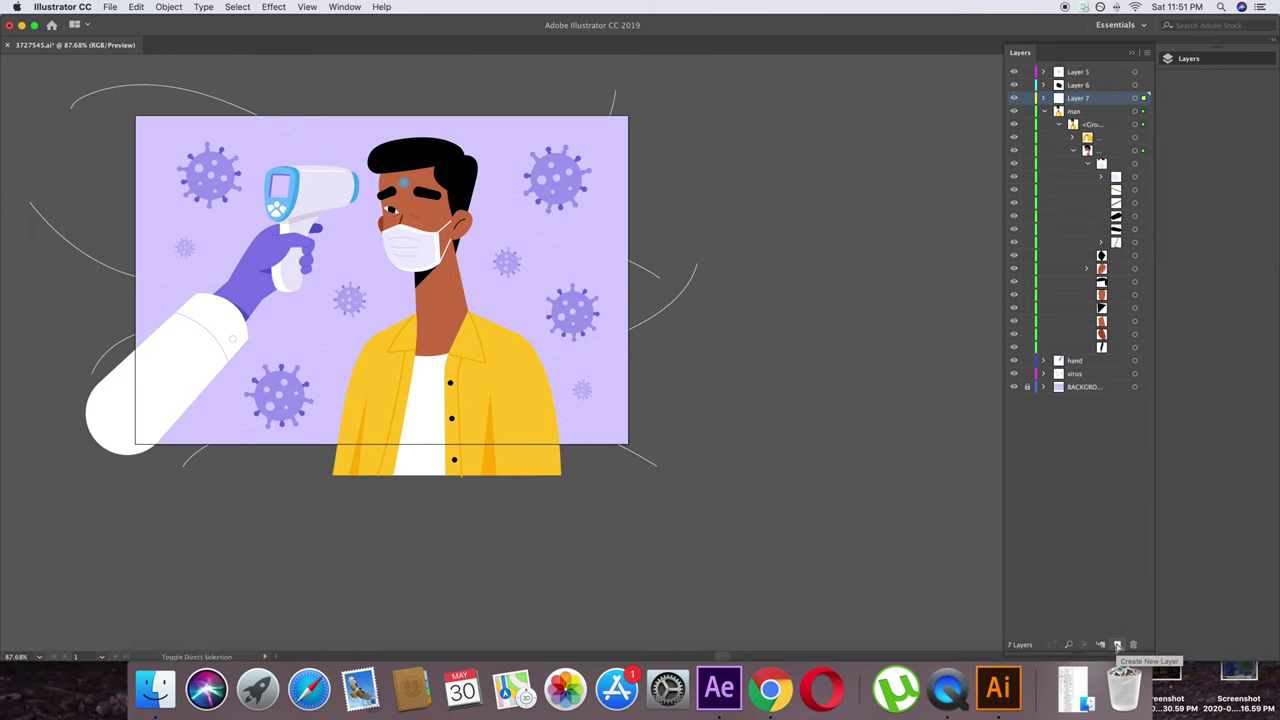
key(super+f)
Step: Collapse the man layer and rename the three layers above it blue mark, left eye and right eye
click(1045, 112)
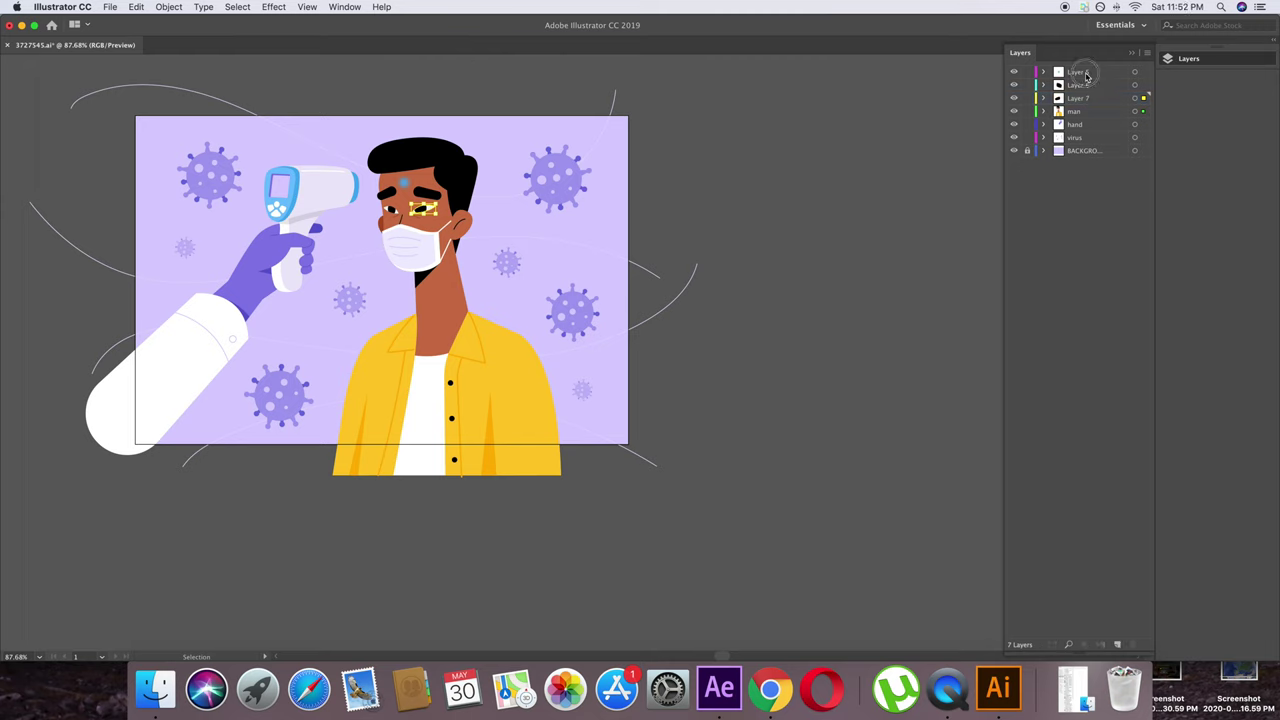
double_click(1080, 72)
text(bllue mark)
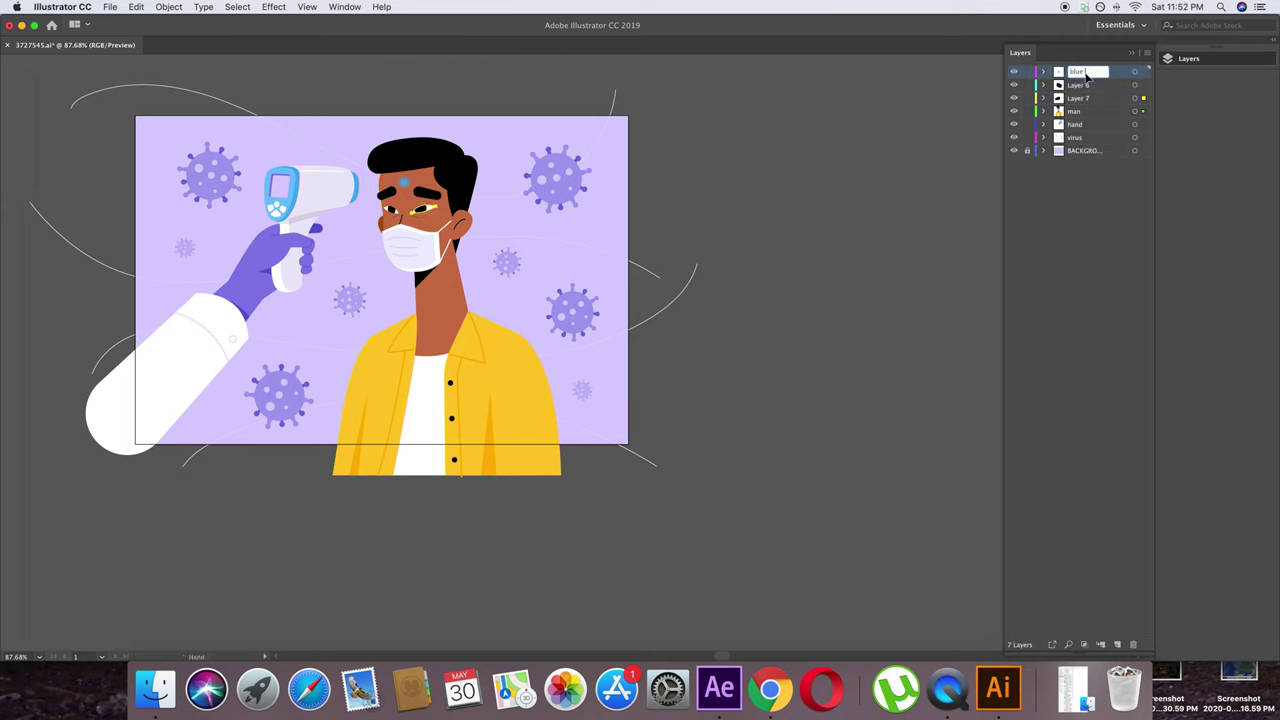
key(Return)
double_click(1078, 85)
text(left eye)
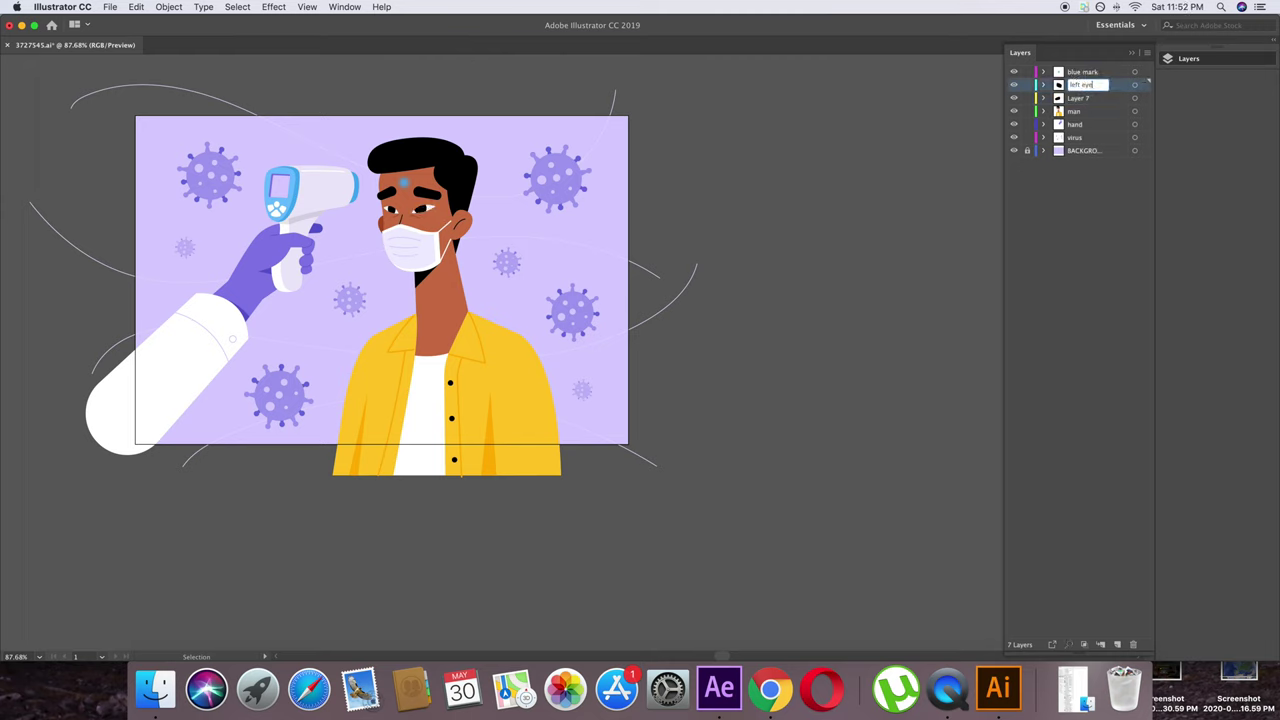
key(Return)
double_click(1083, 97)
text(r)
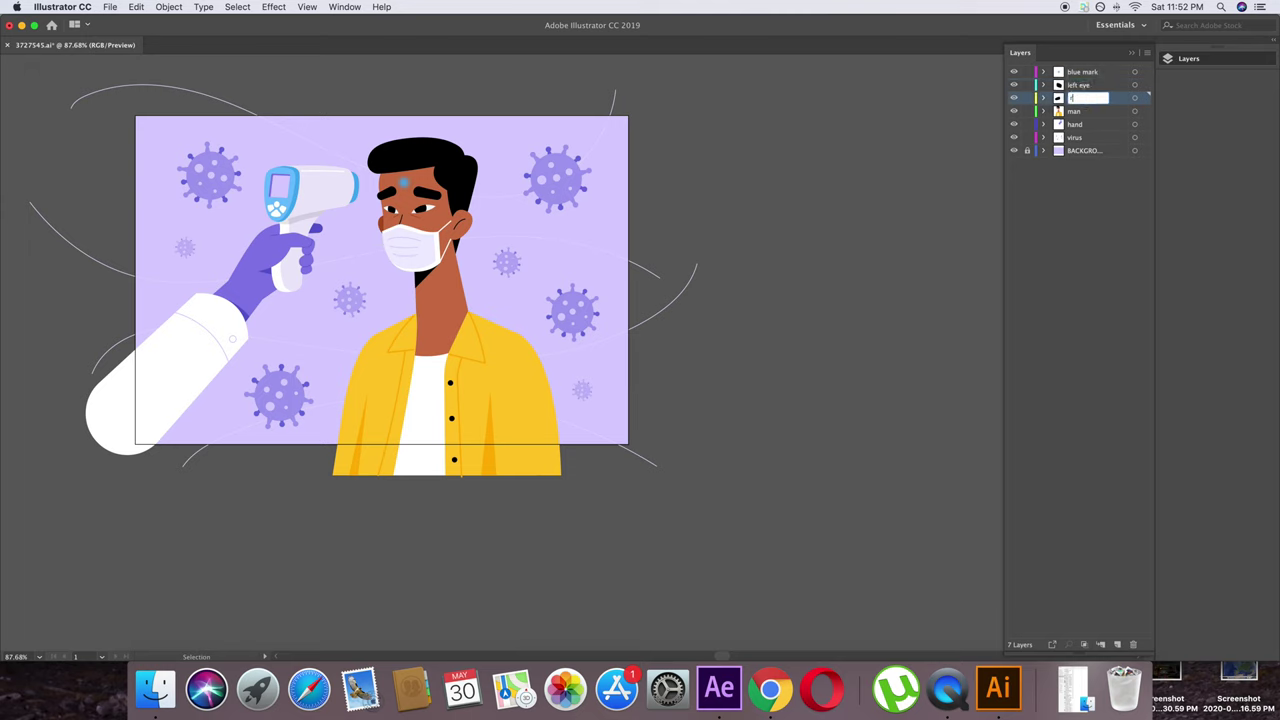
text(ight eye)
key(Return)
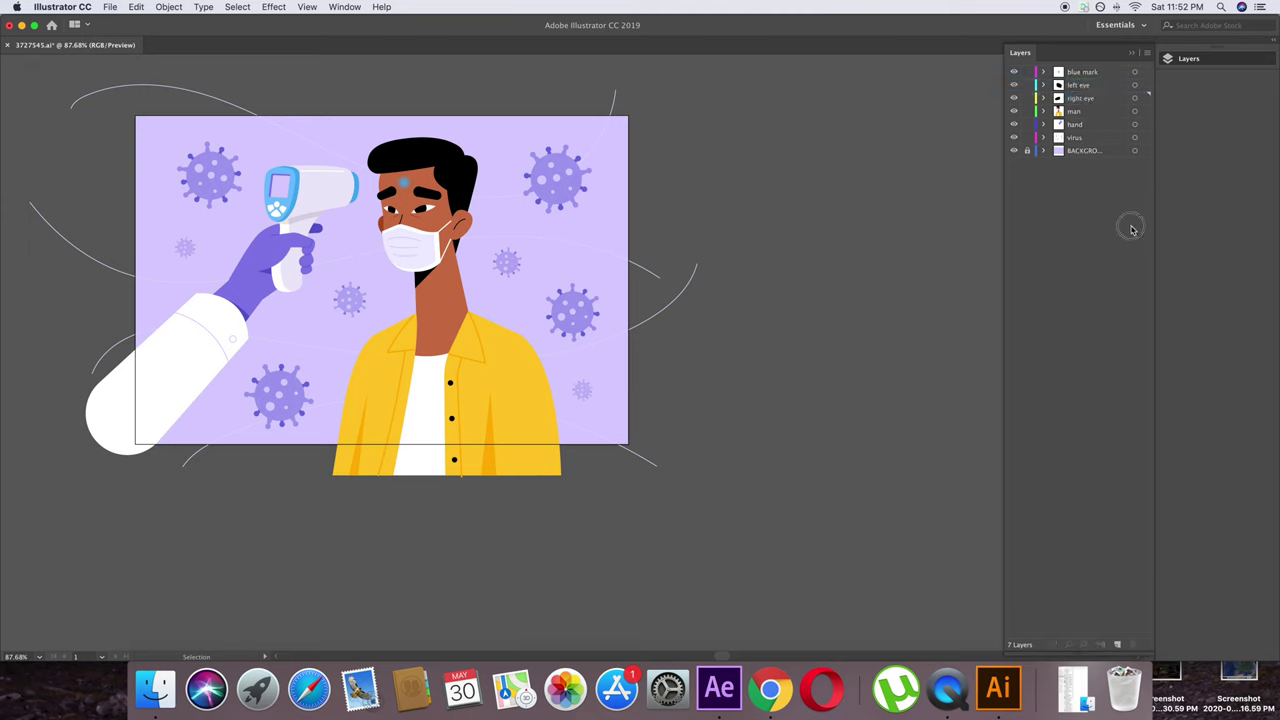
Step: Save the layered artwork as a new Adobe Illustrator file named edited Temprate.ai in the same folder
click(108, 7)
click(143, 114)
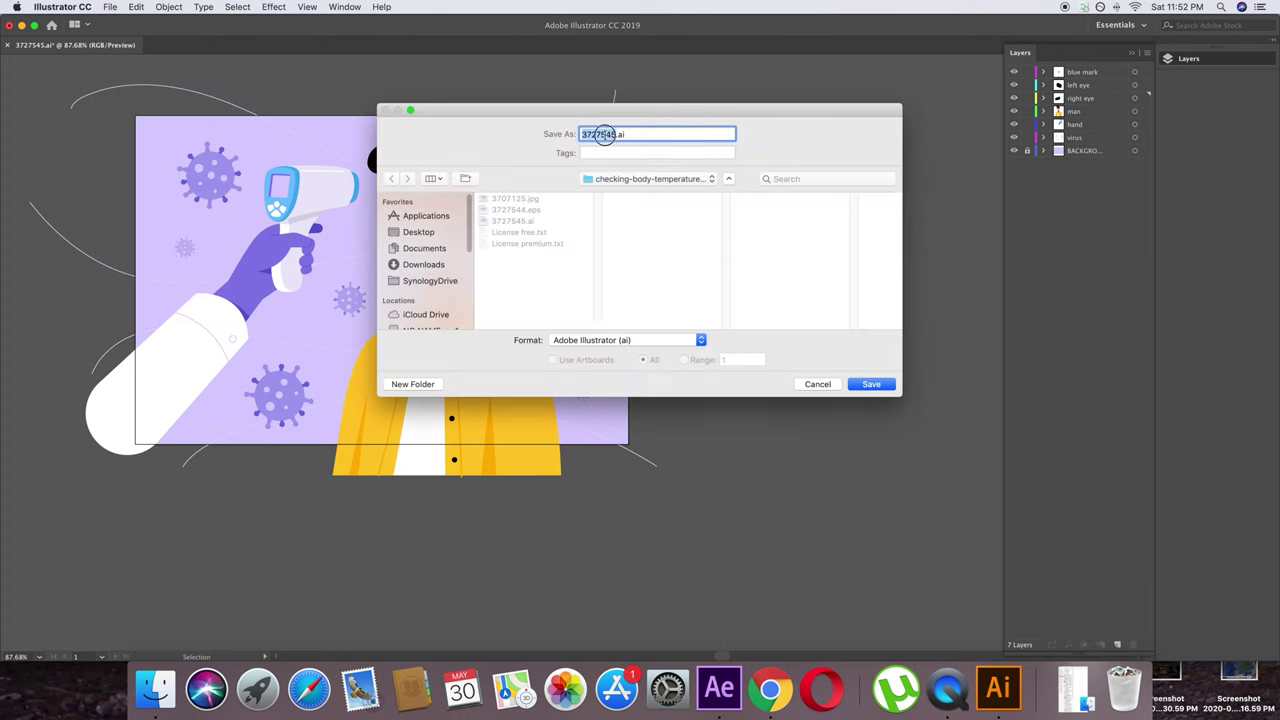
text(edited Temperature)
click(865, 384)
click(779, 526)
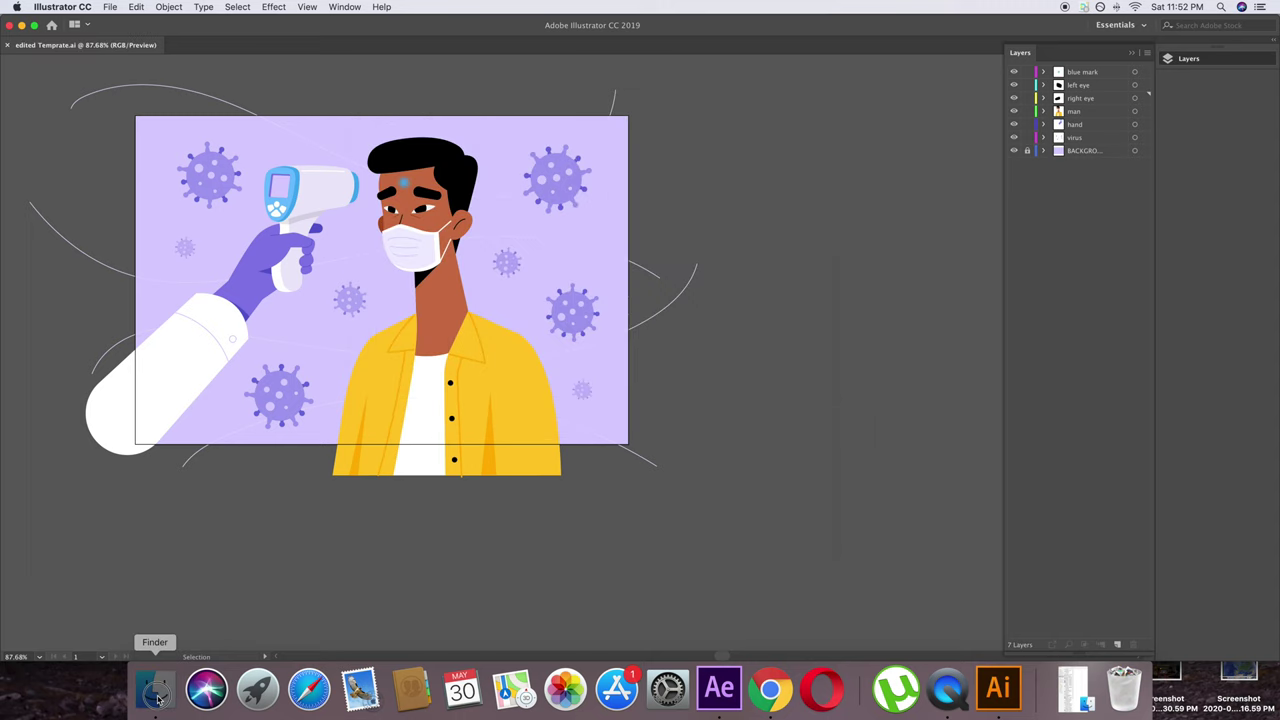
Step: Import edited Temprate.ai from the checking-body-temperature-concept folder in Finder into the After Effects project
click(155, 688)
click(1000, 89)
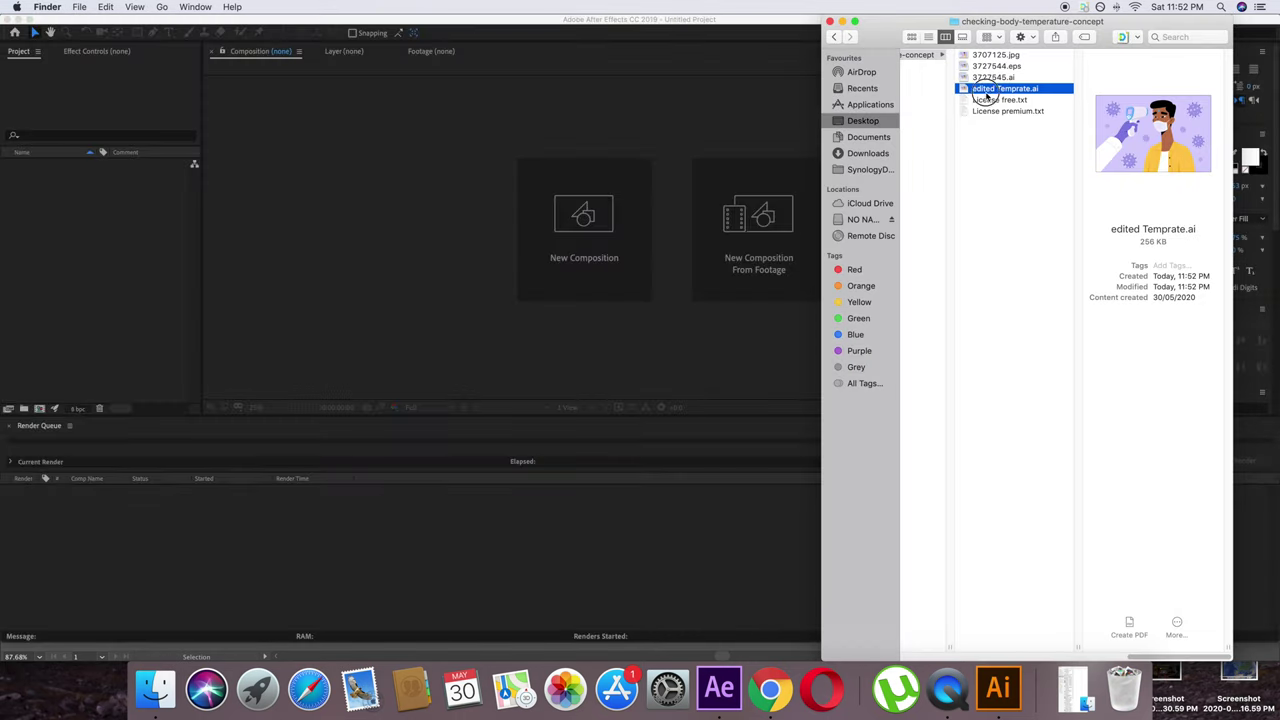
drag(988, 92, 95, 250)
click(766, 393)
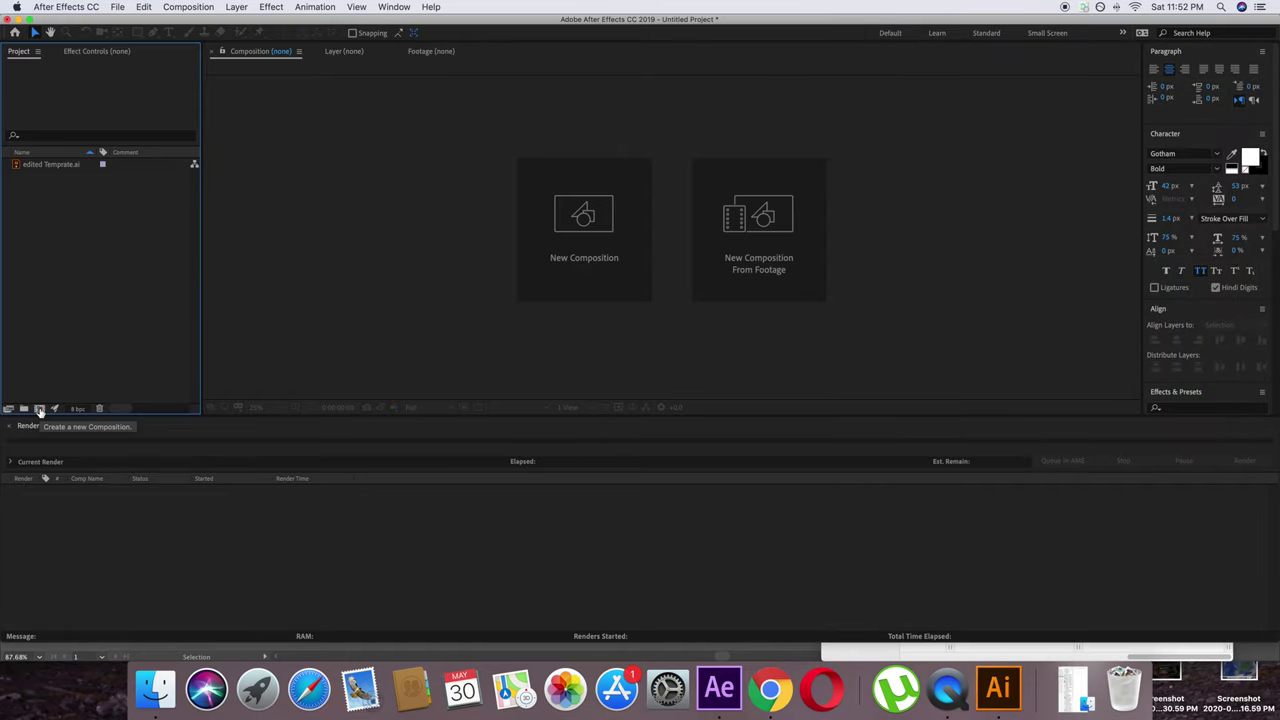
Step: Create a composition named Main Comp at HDTV 1080 25 with a duration of 0:00:10:00
click(39, 409)
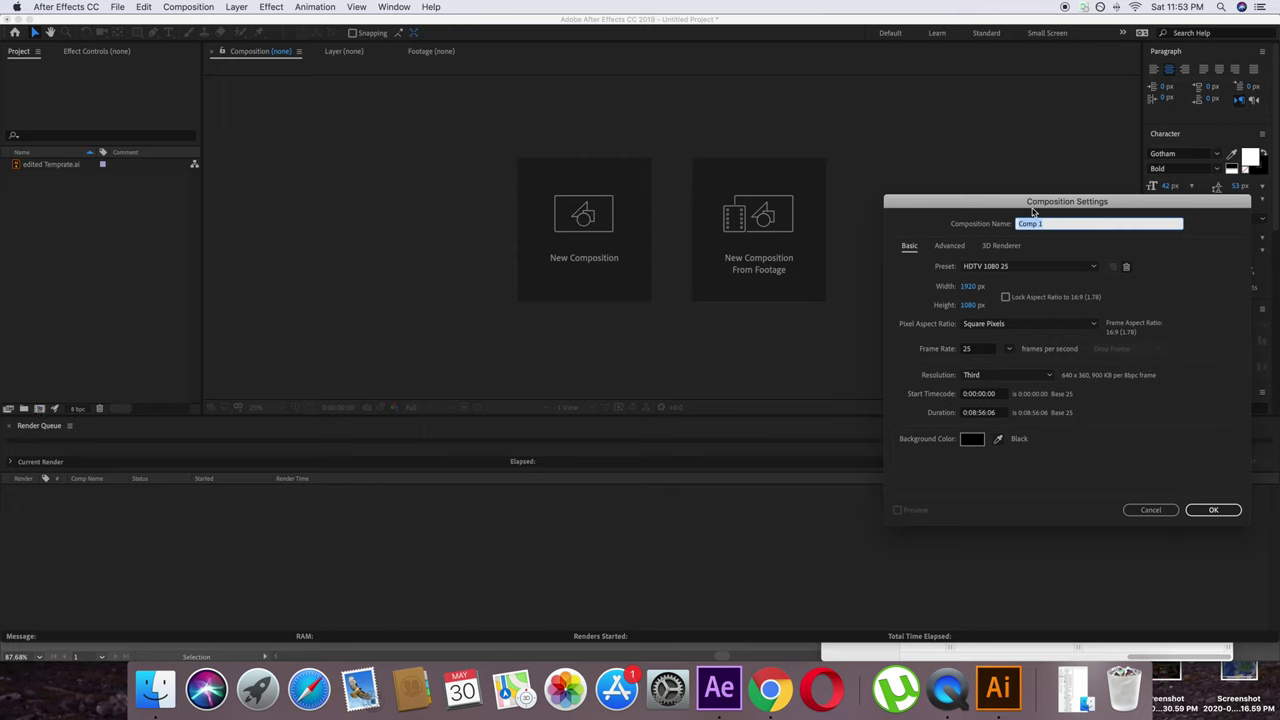
text(Main Comp)
double_click(985, 413)
text(10)
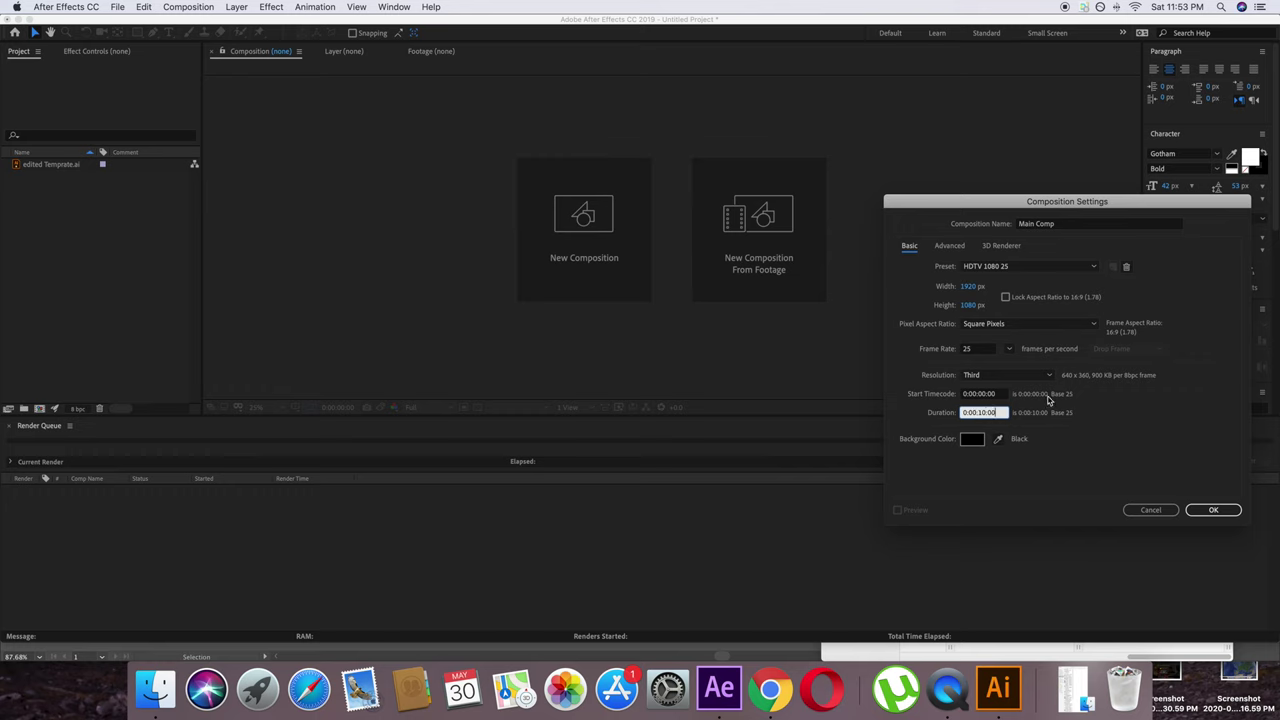
click(1117, 424)
click(1232, 516)
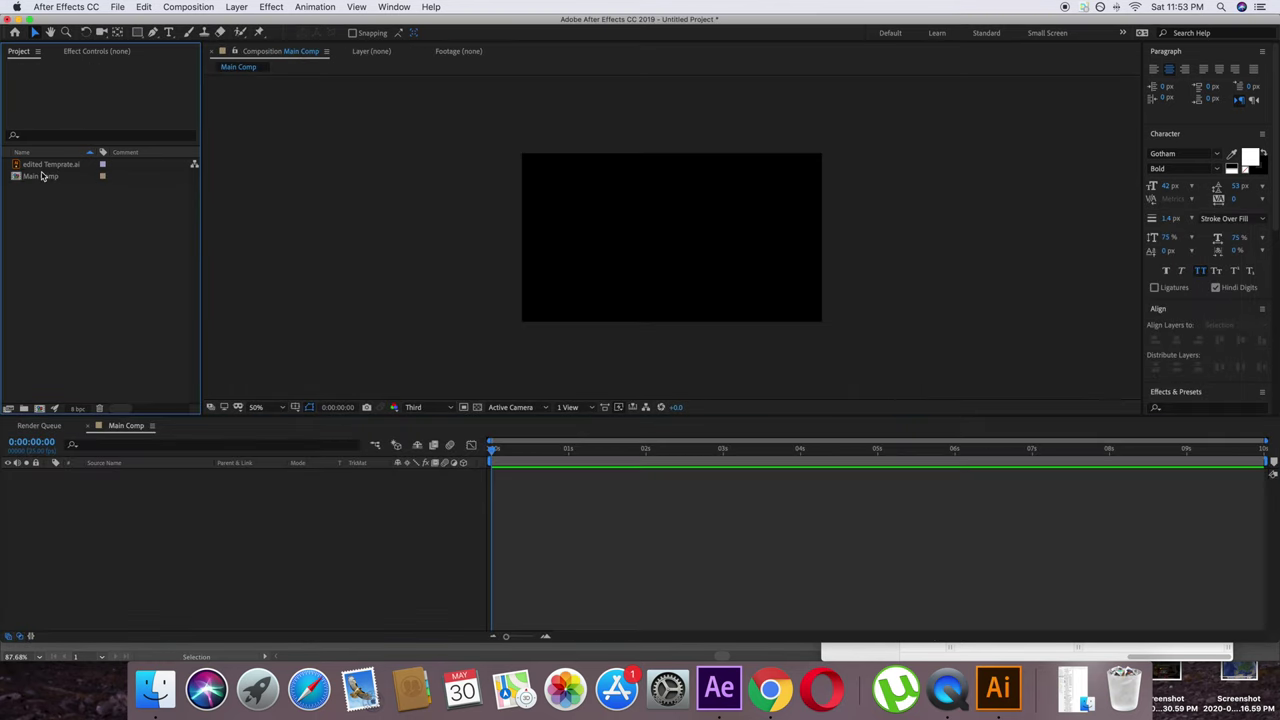
Step: Add edited Temprate.ai to the Main Comp timeline and convert it to a layered comp
drag(42, 168, 100, 500)
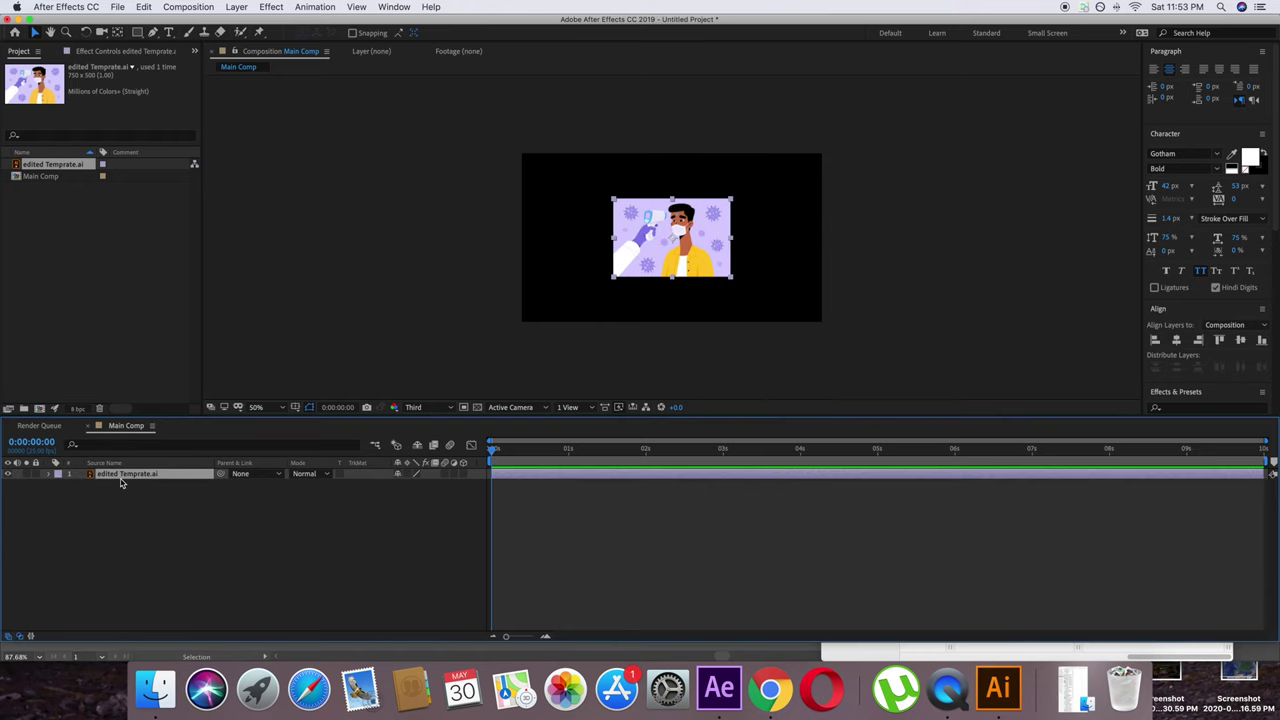
right_click(121, 477)
mouse_move(236, 577)
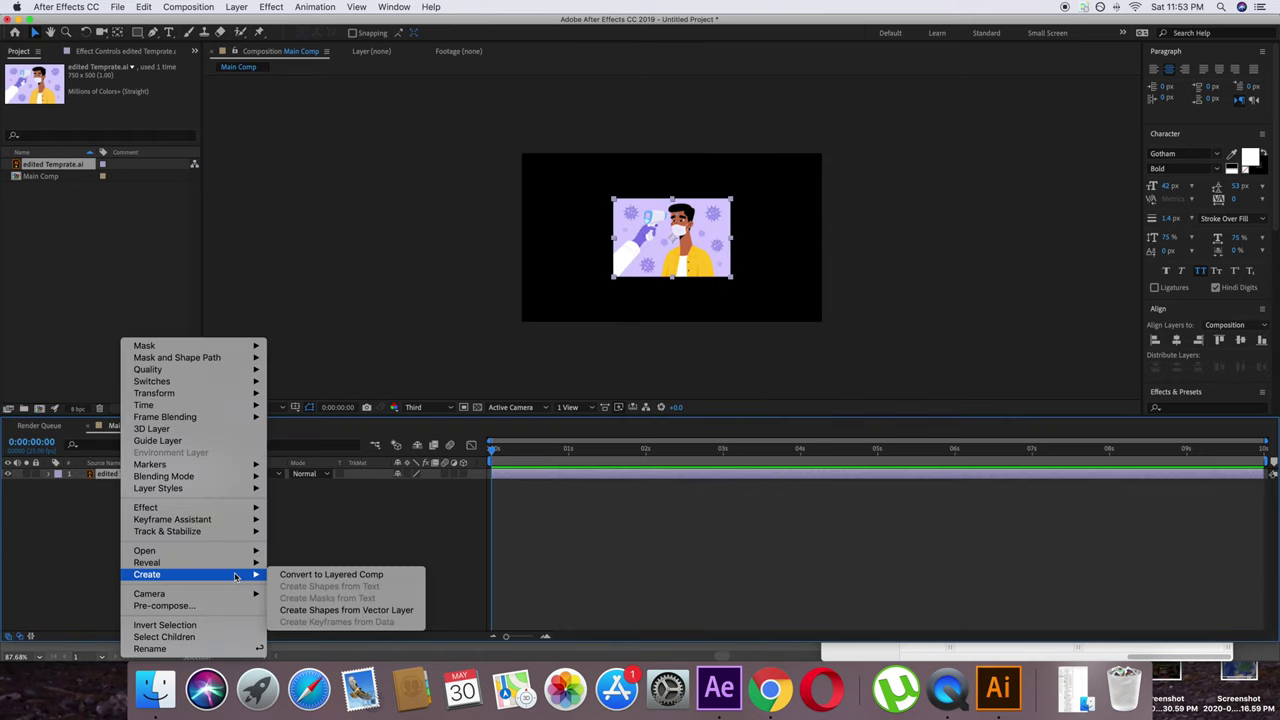
click(316, 576)
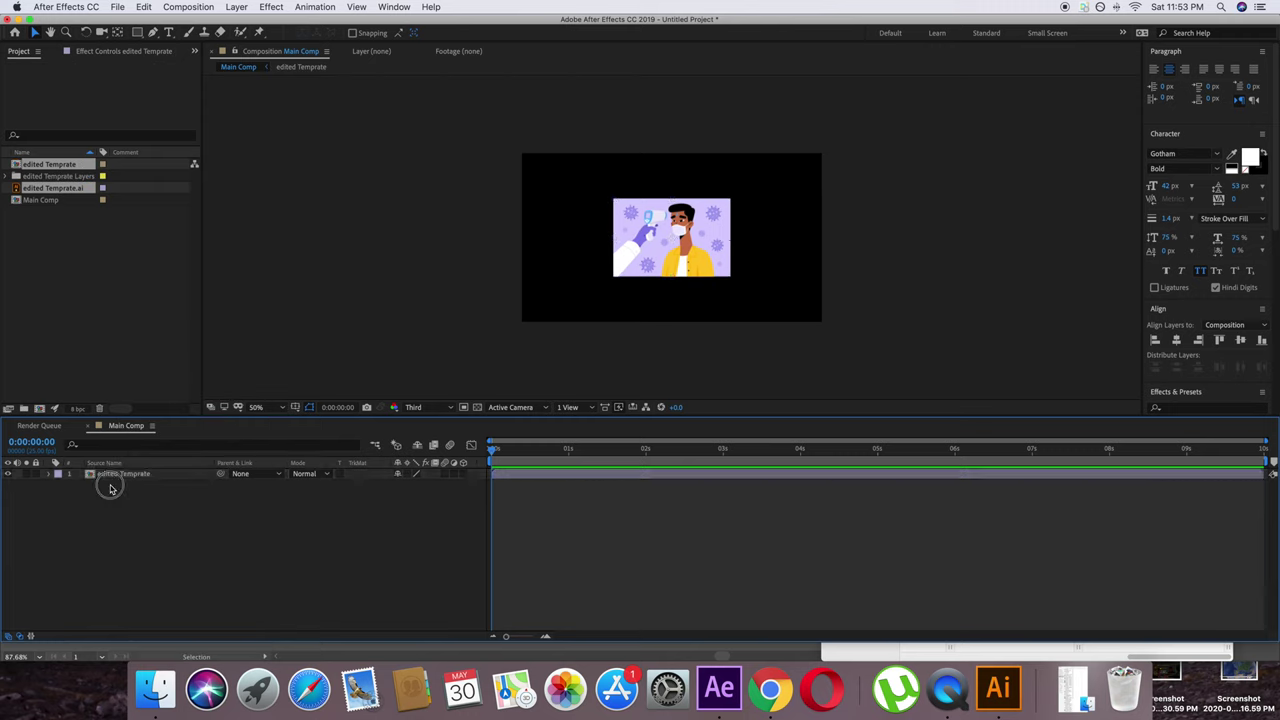
Step: Examine the separate layers inside the edited Temprate comp and return to Main Comp
double_click(108, 480)
click(122, 550)
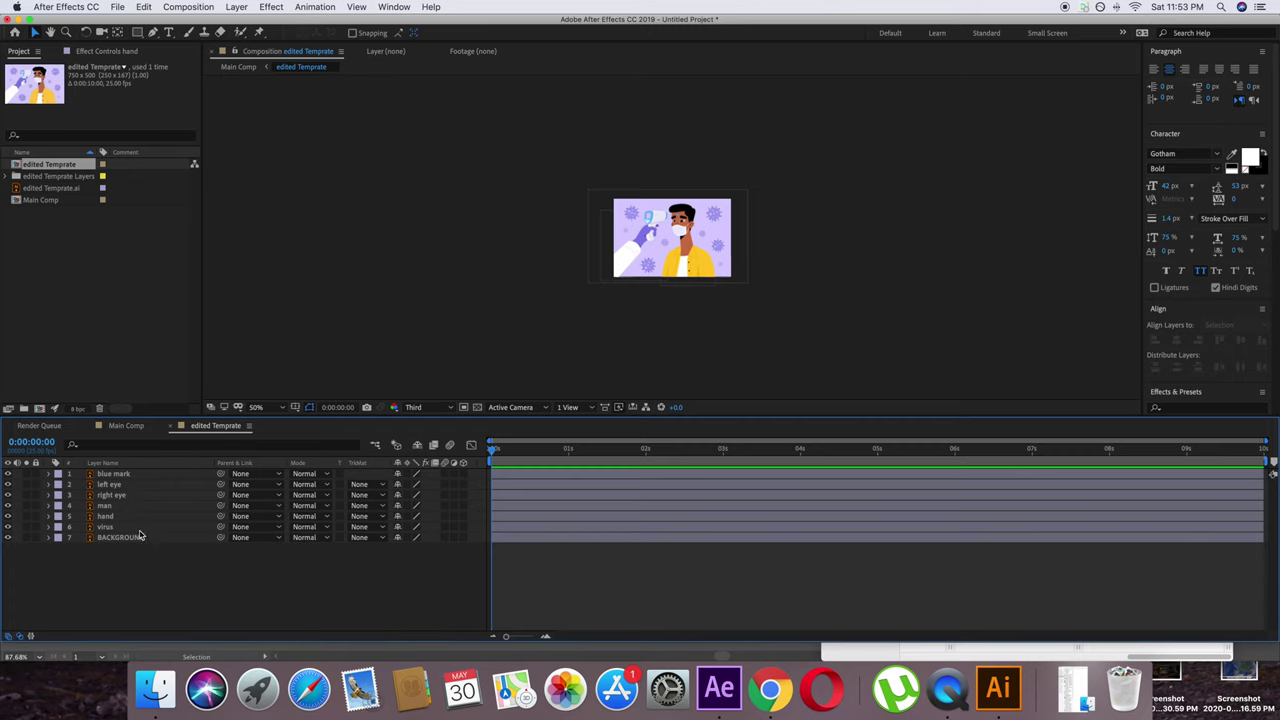
click(138, 426)
Step: Set the scale of the edited Temprate layer in Main Comp to 269% so it fills the frame
click(640, 230)
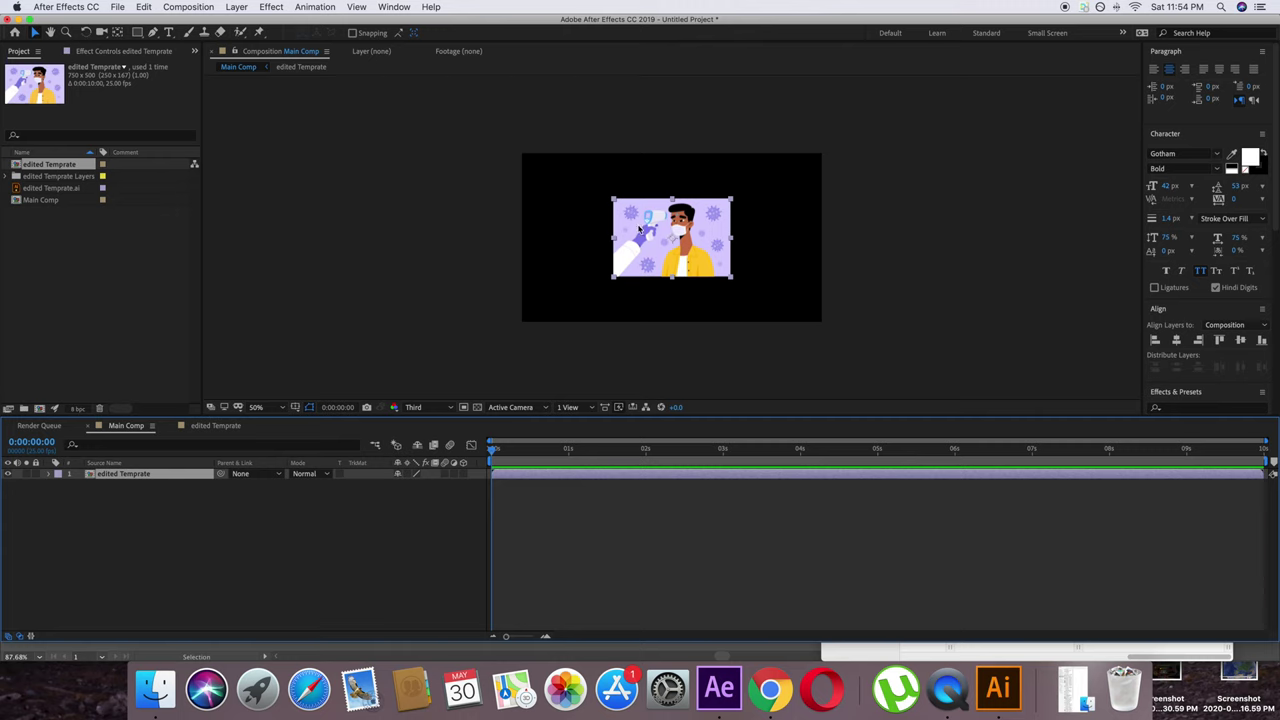
click(170, 484)
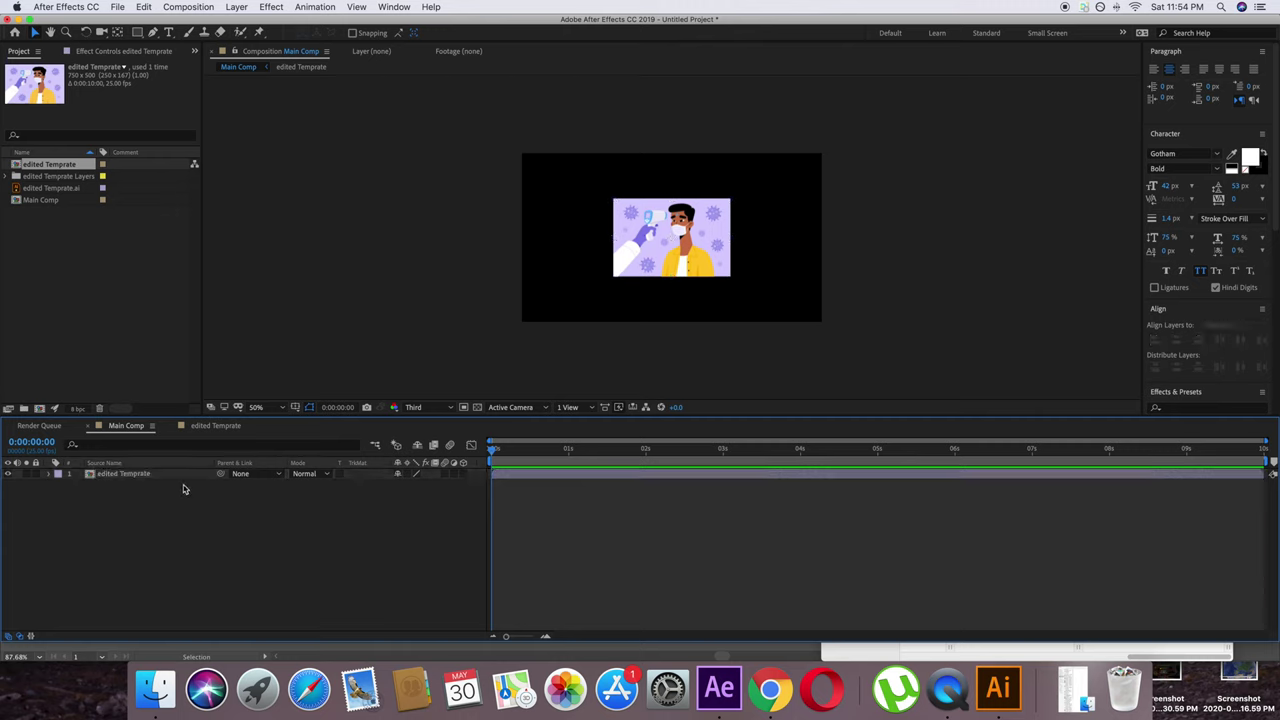
click(180, 474)
key(s)
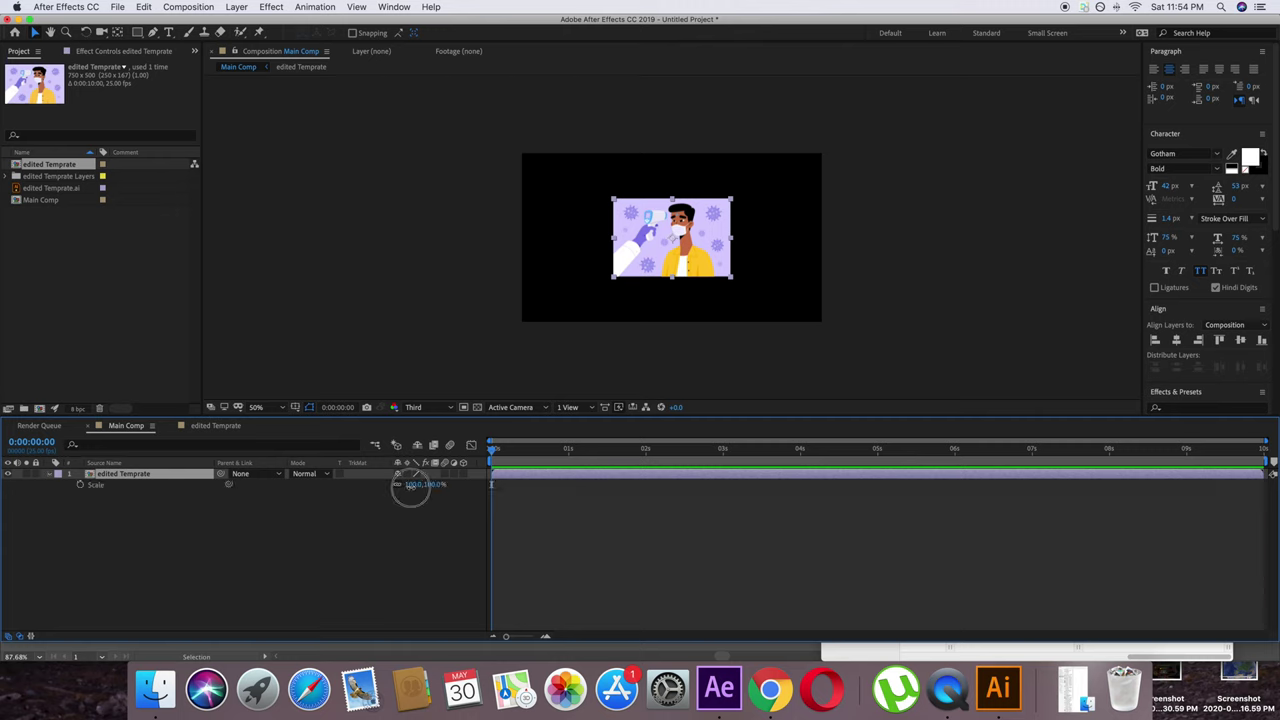
drag(409, 486, 526, 491)
click(414, 531)
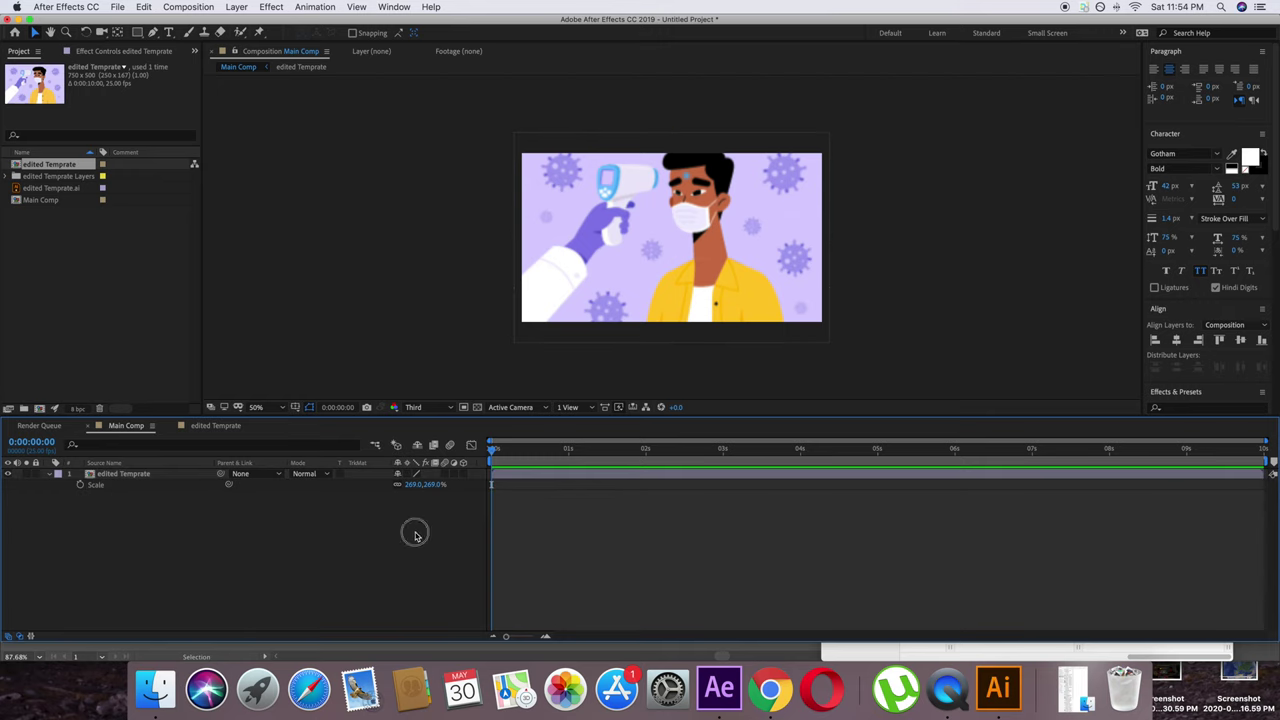
Step: Set the Main Comp preview resolution to Full
click(432, 407)
click(434, 442)
click(420, 508)
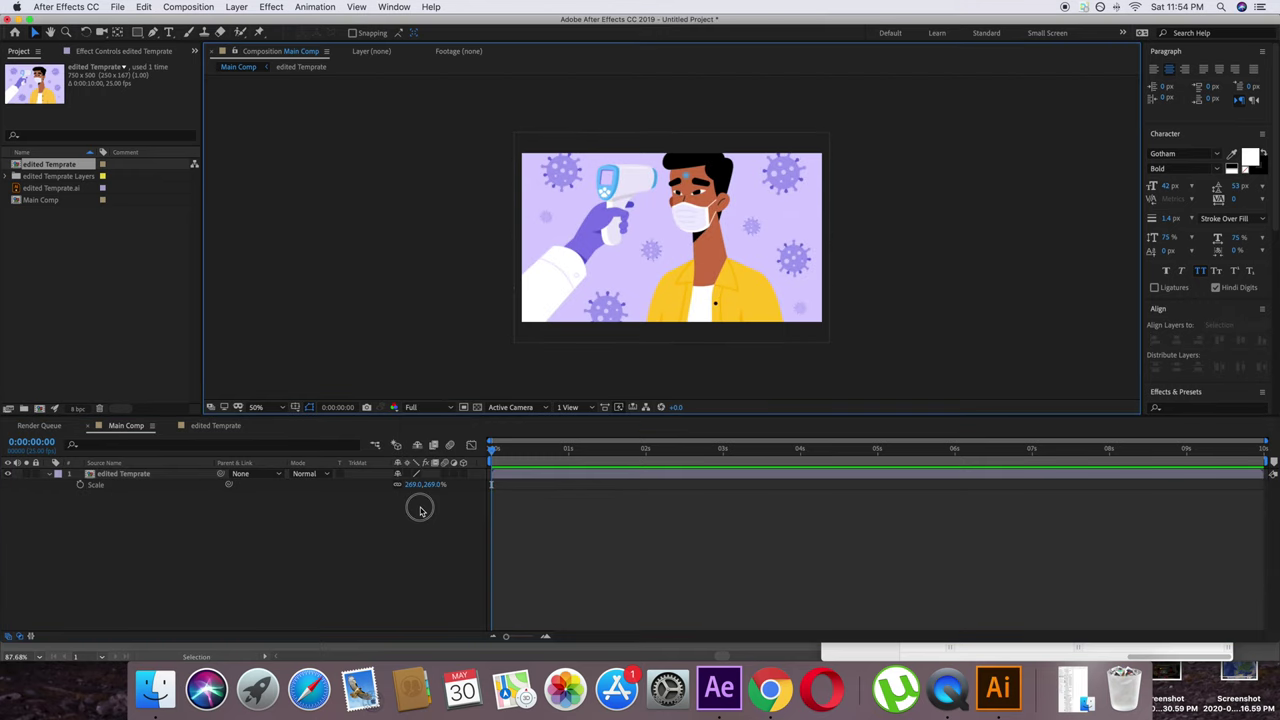
Step: Turn on Collapse Transformations for the nested comp in Main Comp and Continuously Rasterize for all layers inside it
scroll(562, 347, up, 1)
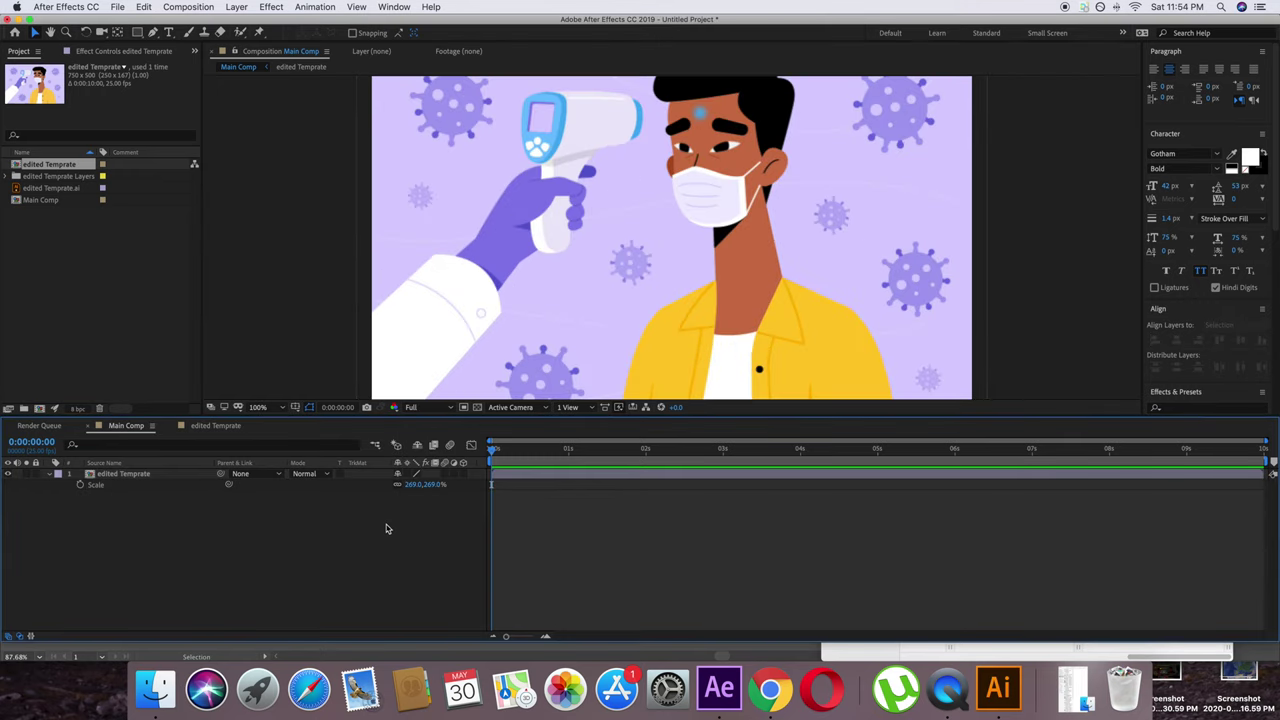
click(407, 474)
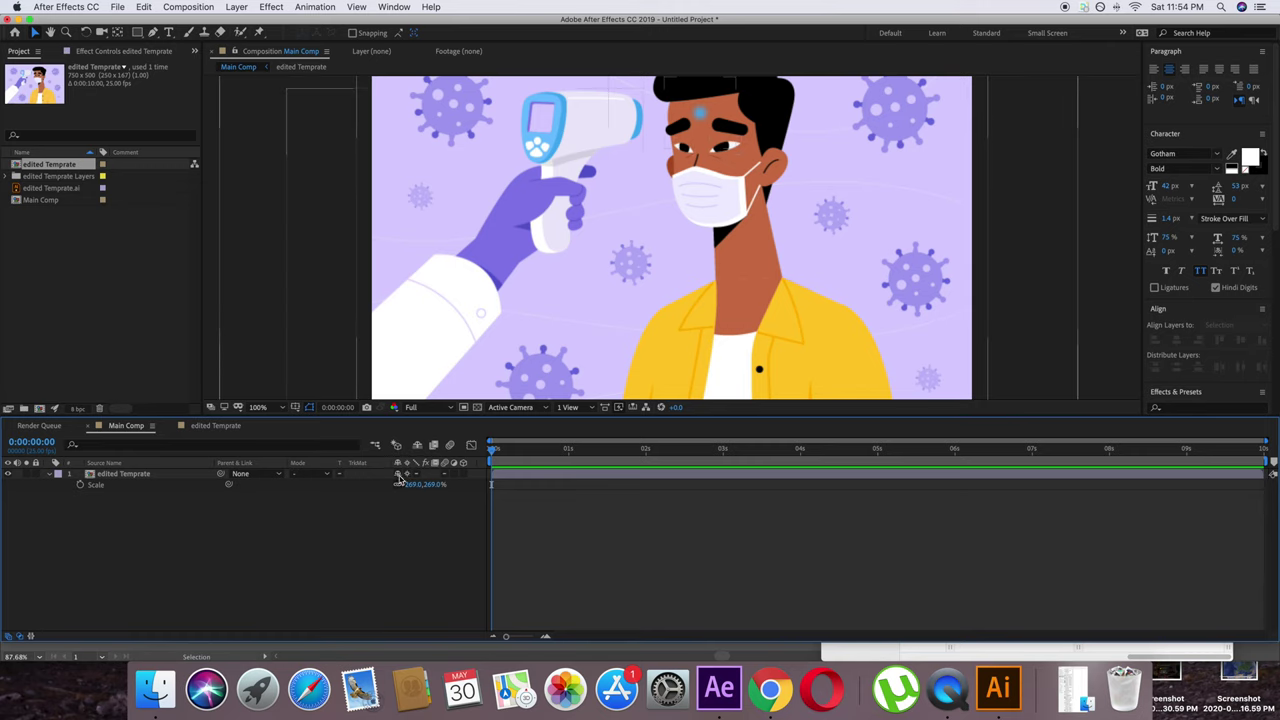
click(199, 426)
key(super+a)
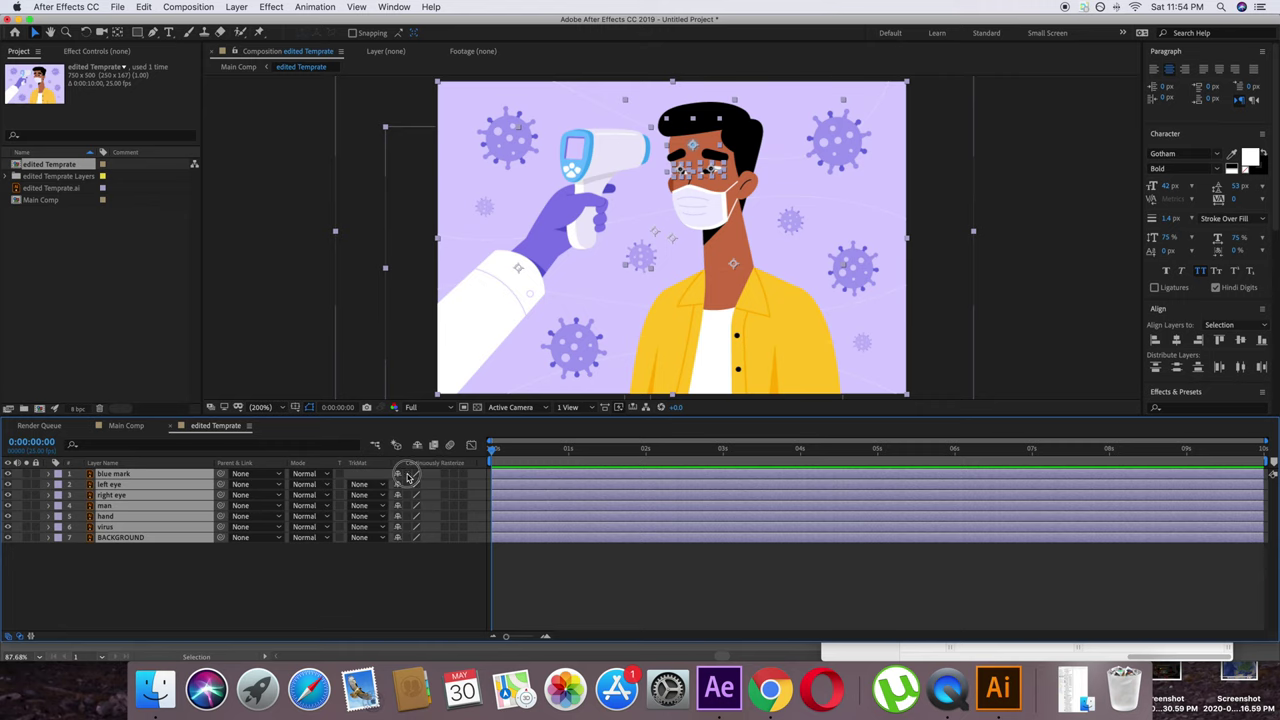
click(401, 600)
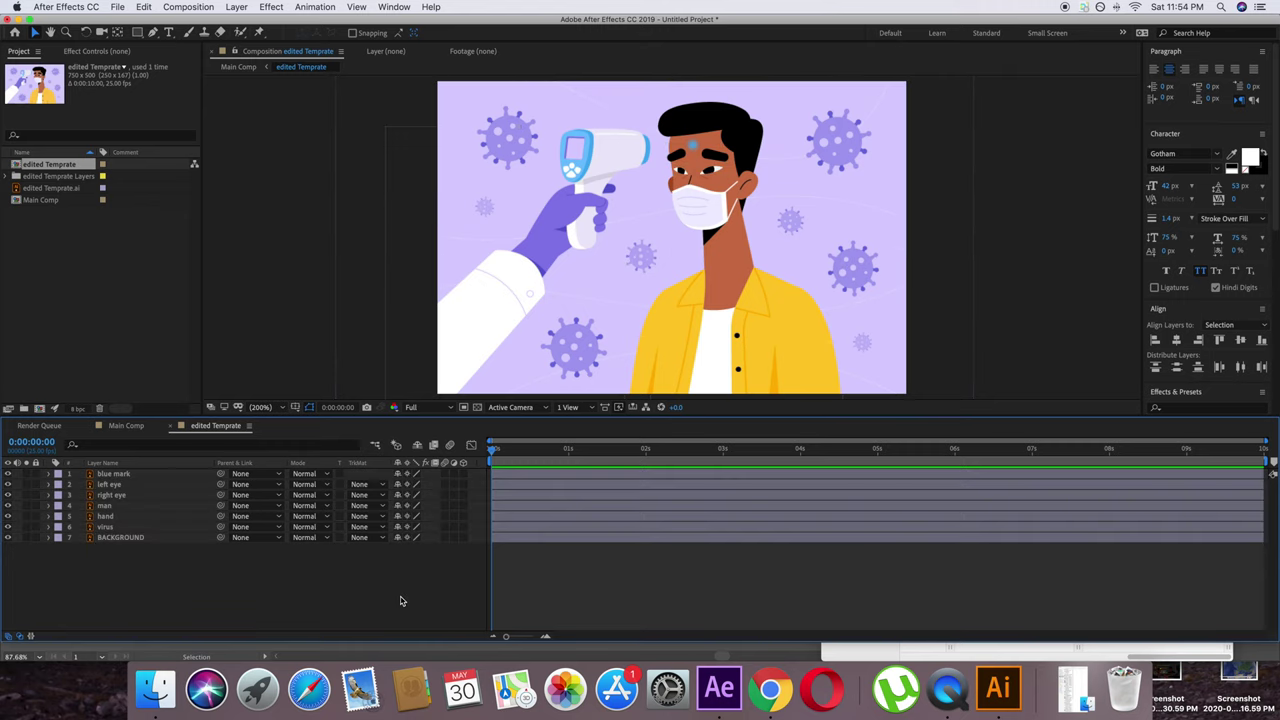
click(126, 426)
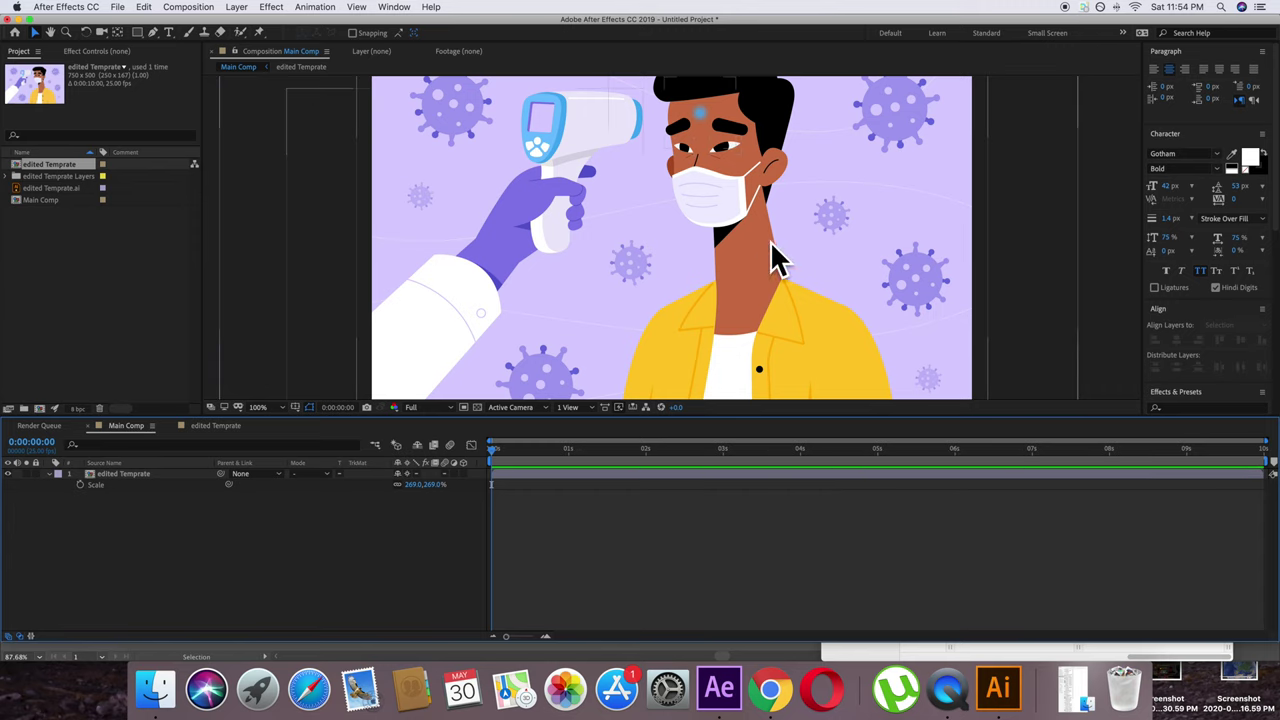
Step: In the edited Temprate comp, test the hand layer's rotation and move that layer to the top of the stack
click(208, 430)
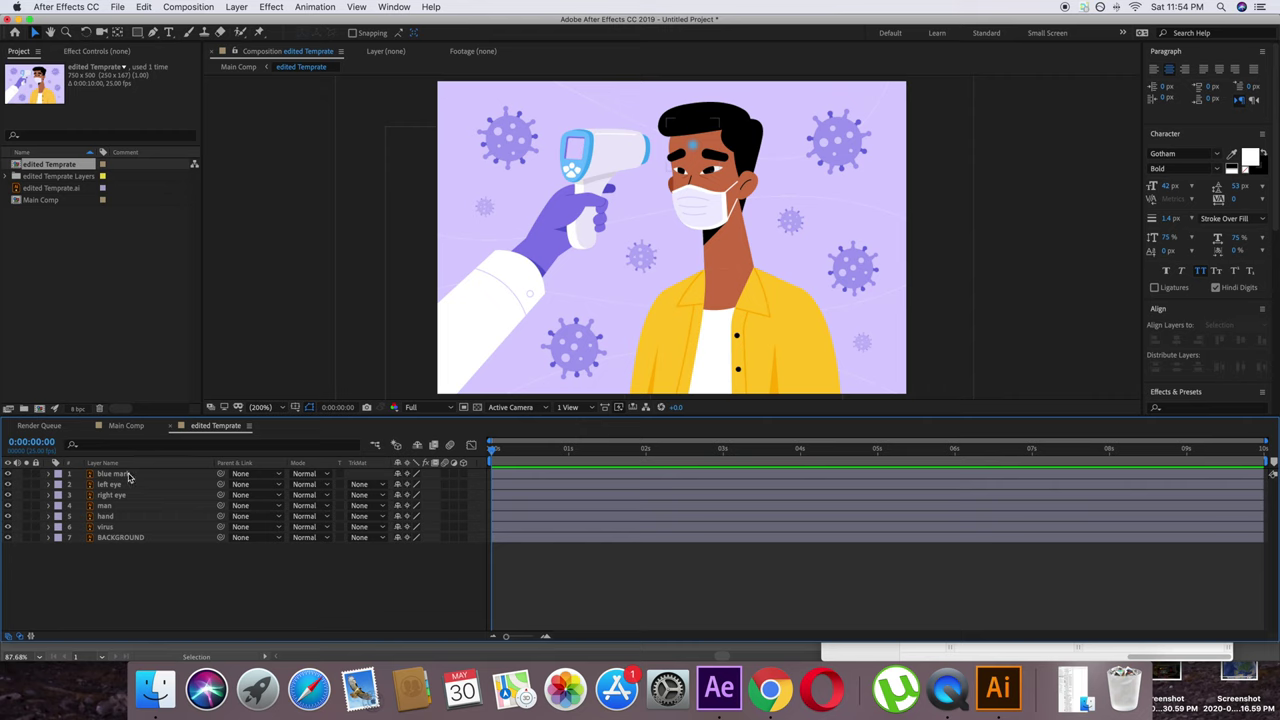
click(154, 517)
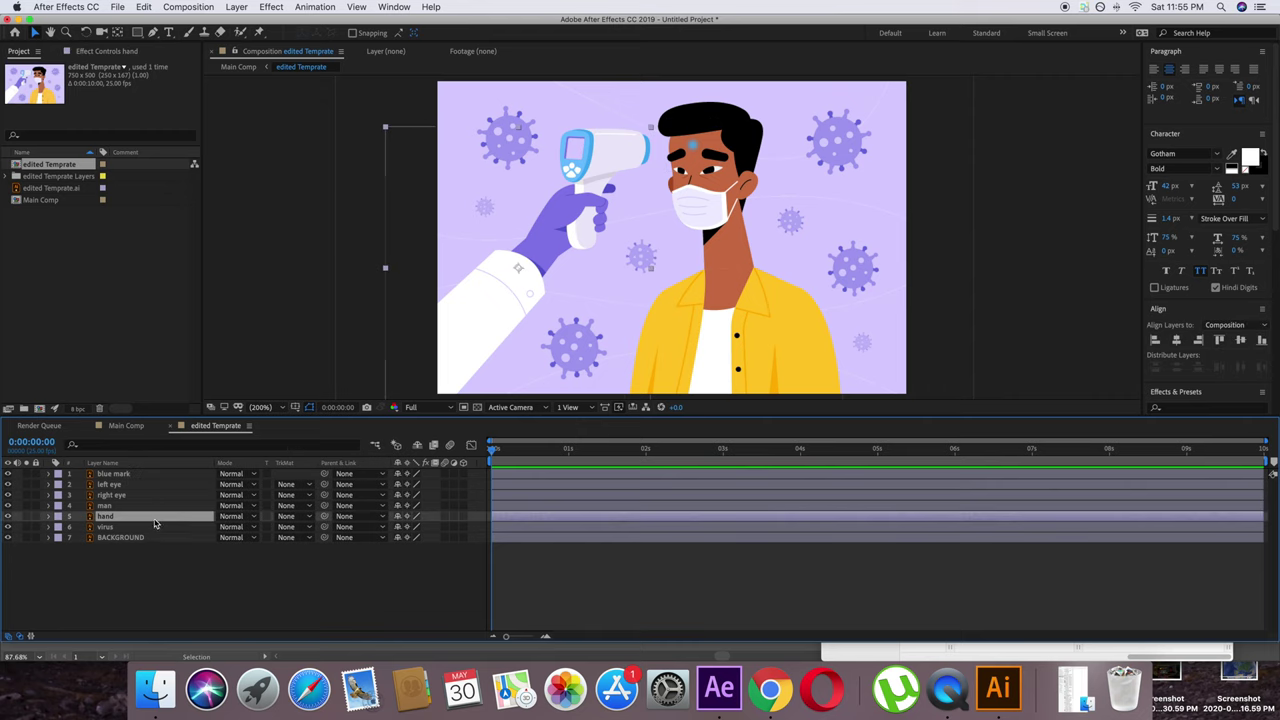
key(r)
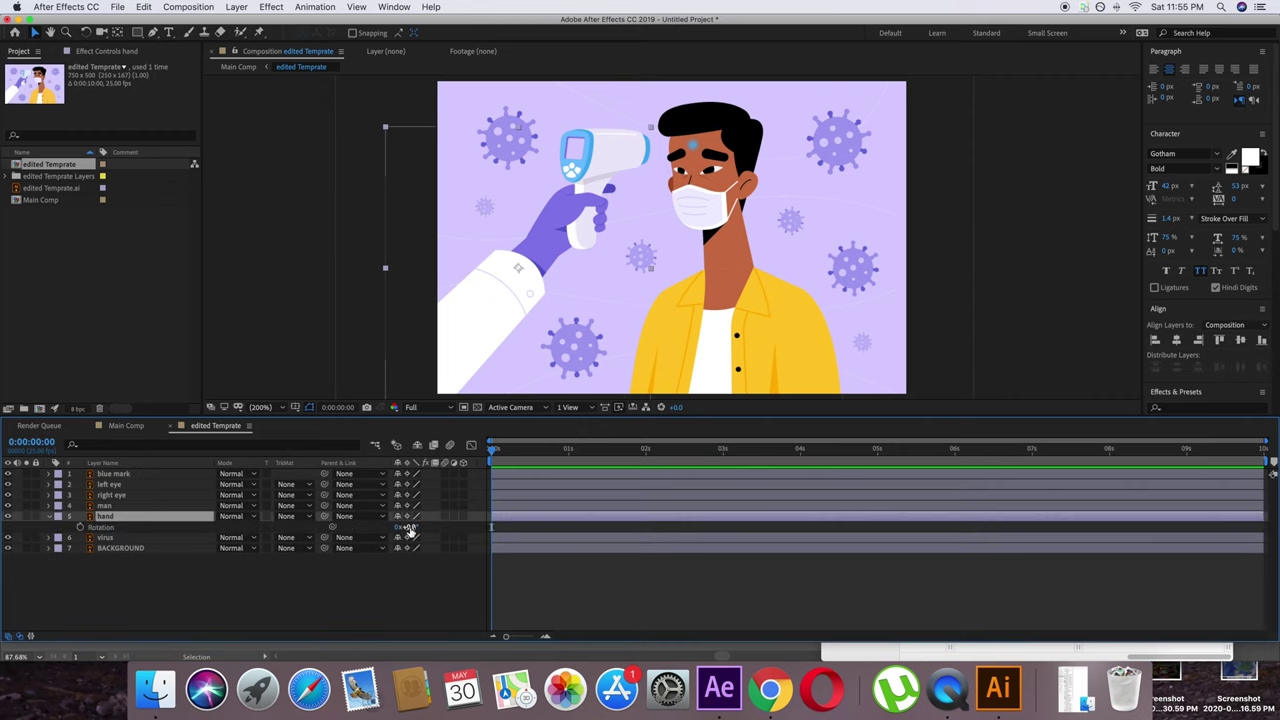
mouse_move(410, 530)
mouse_down()
mouse_move(437, 530)
mouse_move(383, 513)
mouse_move(440, 515)
mouse_move(400, 514)
mouse_move(416, 514)
mouse_up()
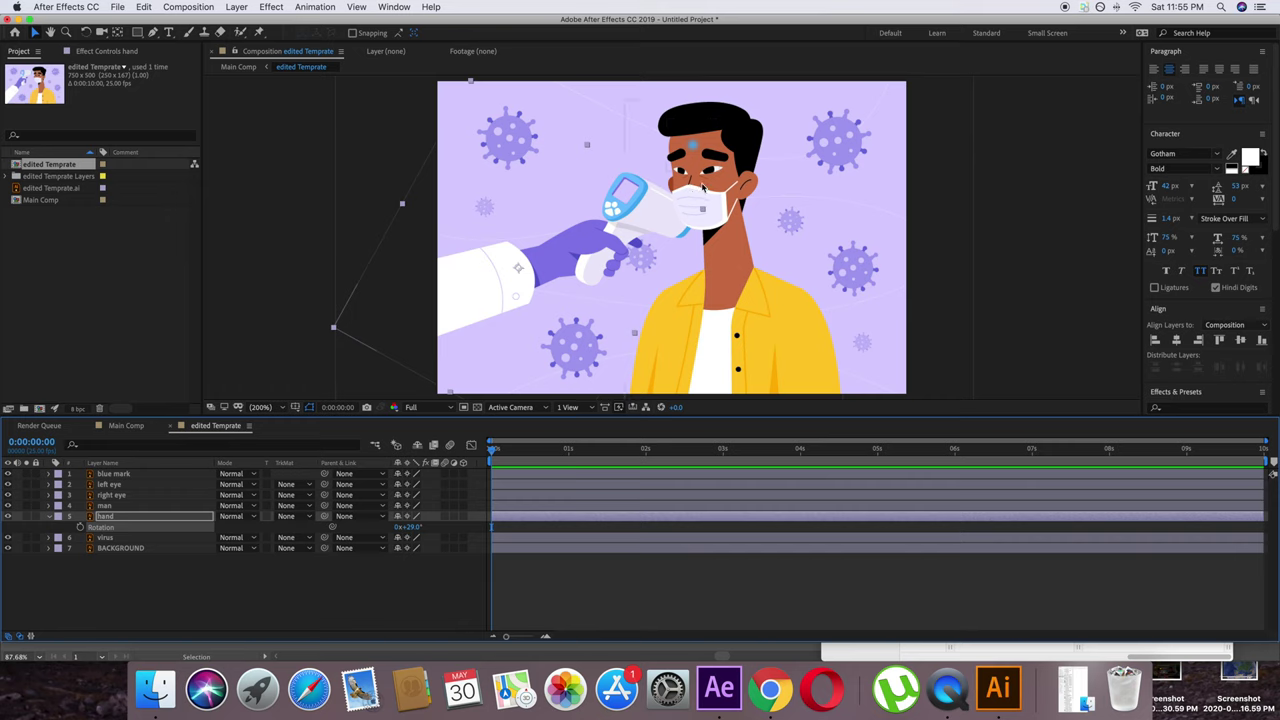
drag(113, 520, 115, 477)
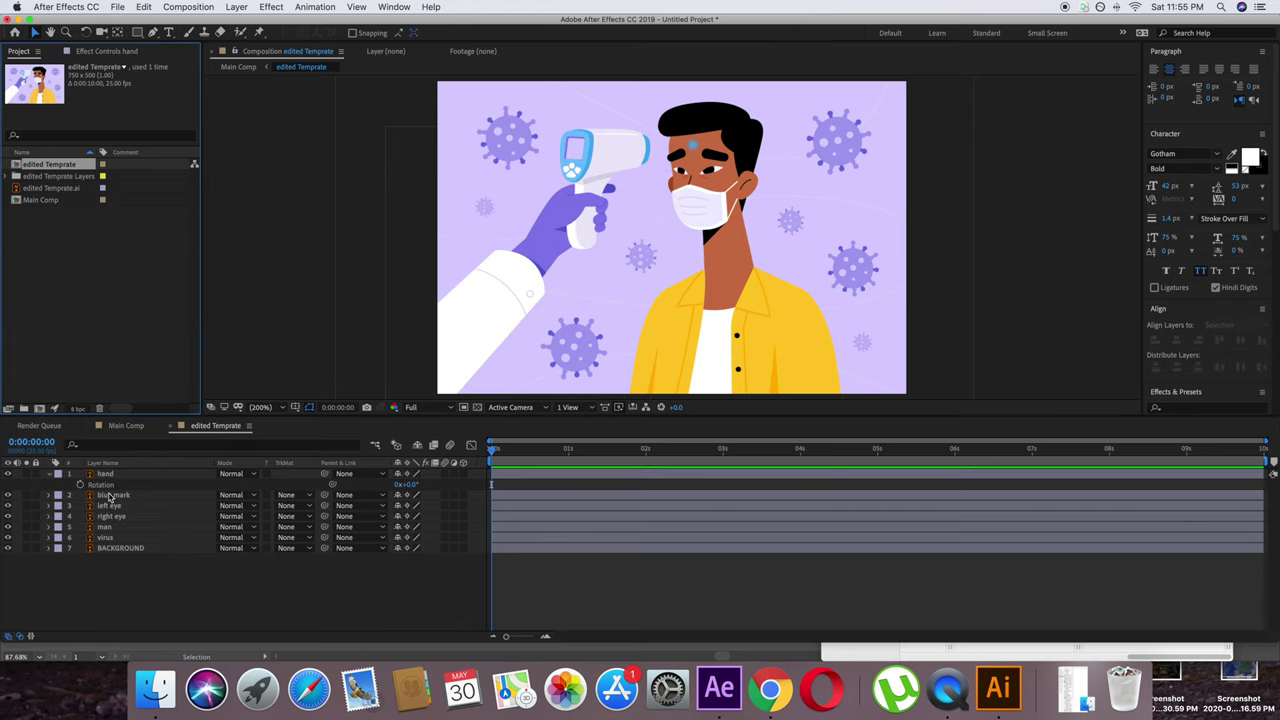
Step: Move the hand layer's anchor point to the lower end of the sleeve and rotate the layer to 22°
click(127, 477)
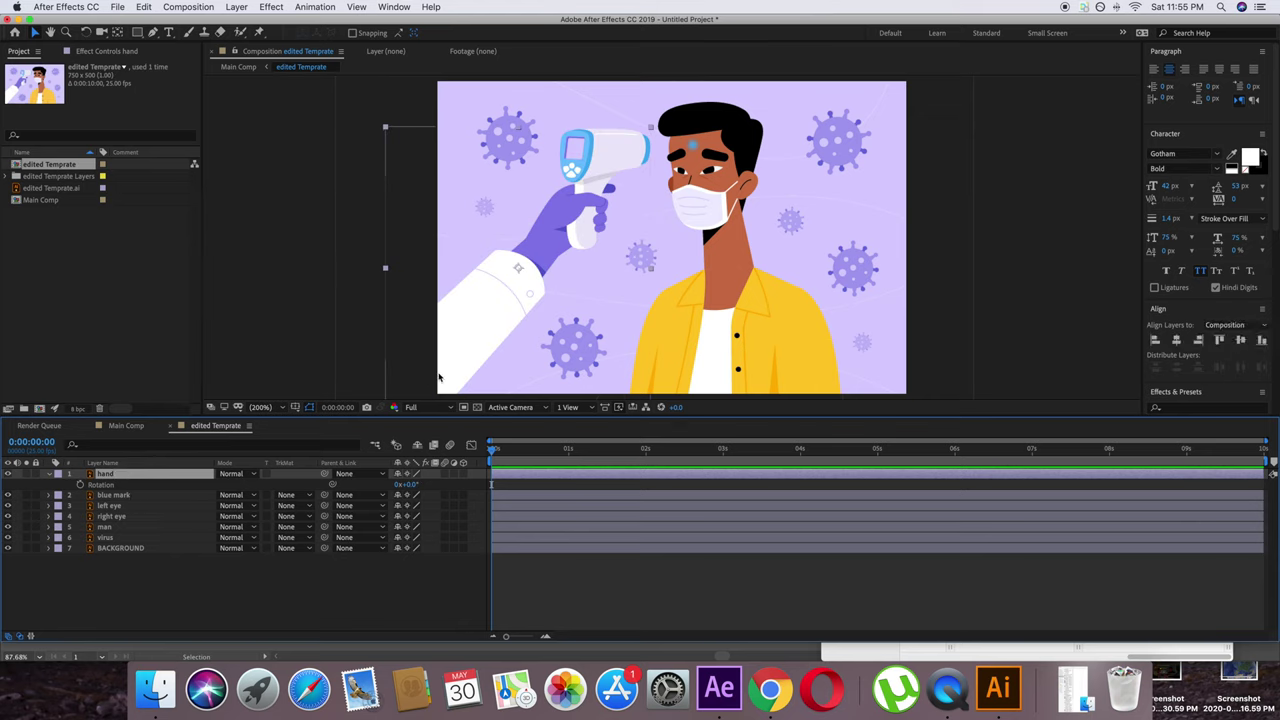
click(118, 33)
drag(518, 268, 430, 375)
mouse_move(401, 484)
mouse_down()
mouse_move(420, 482)
mouse_move(380, 466)
mouse_move(425, 485)
mouse_up()
click(412, 557)
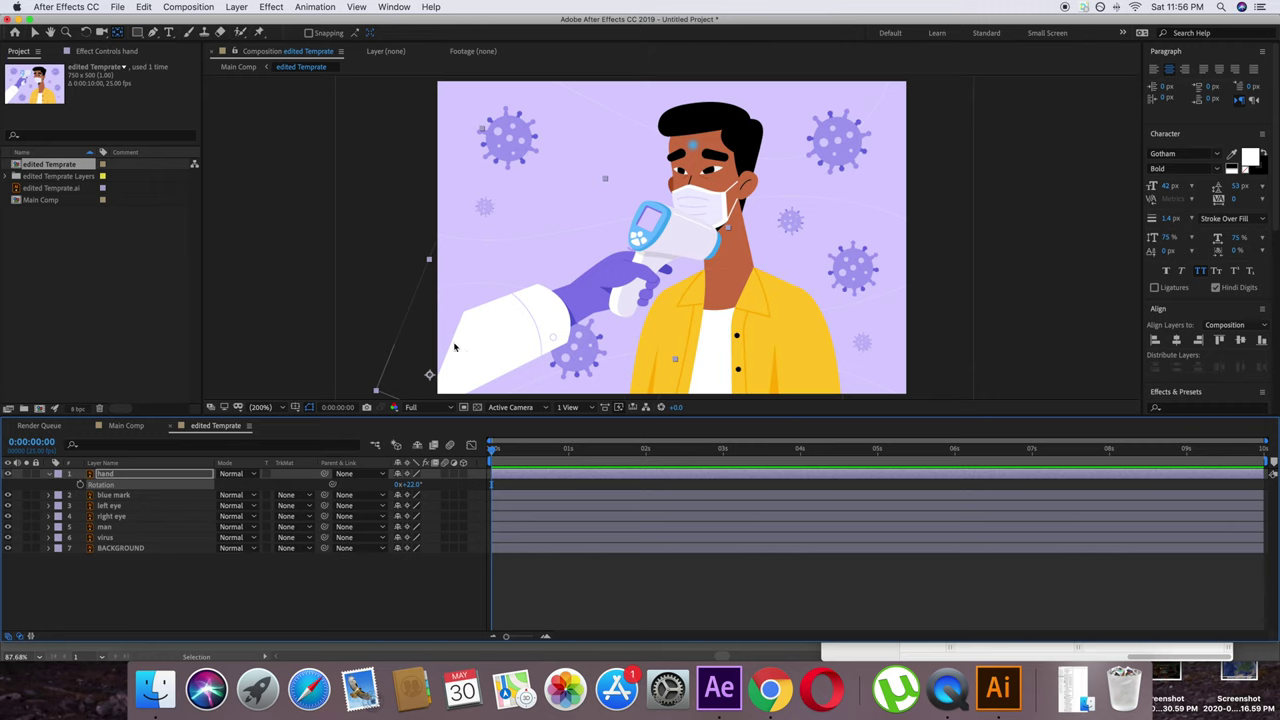
Step: Deselect the hand layer, set the Pen tool's shape fill to white (FFFFFF), and open the stroke options
click(323, 389)
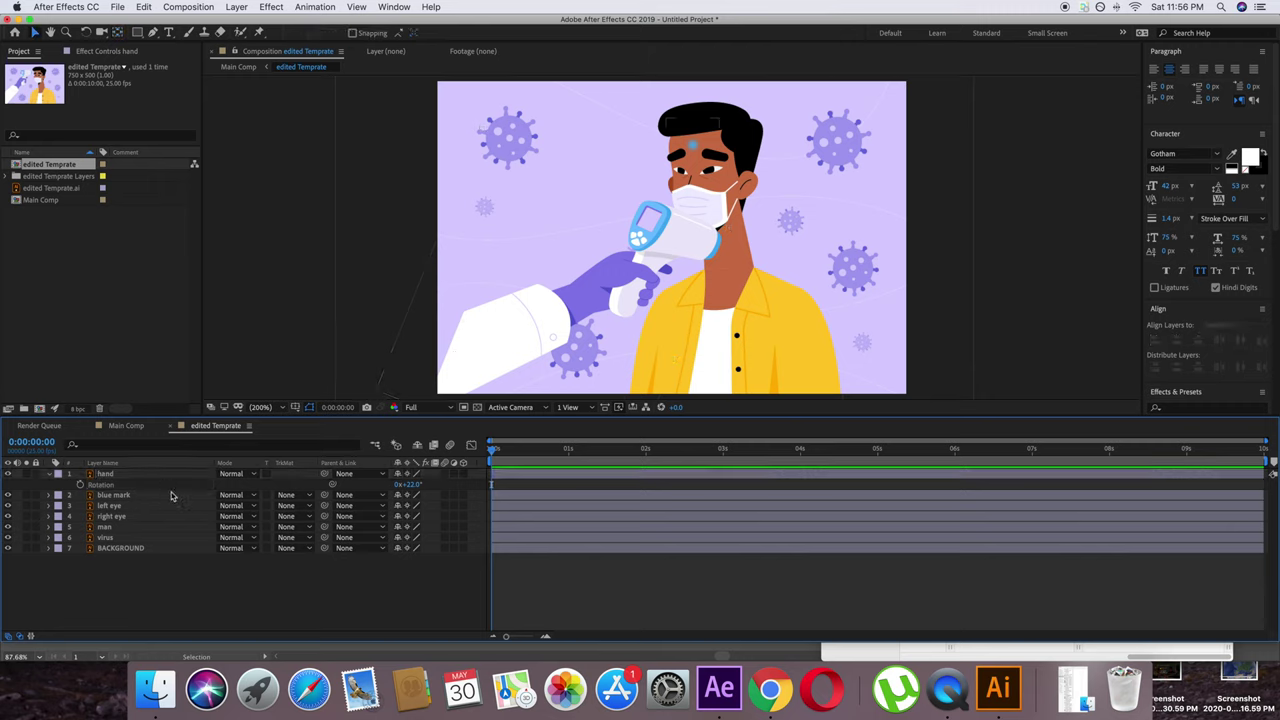
click(153, 33)
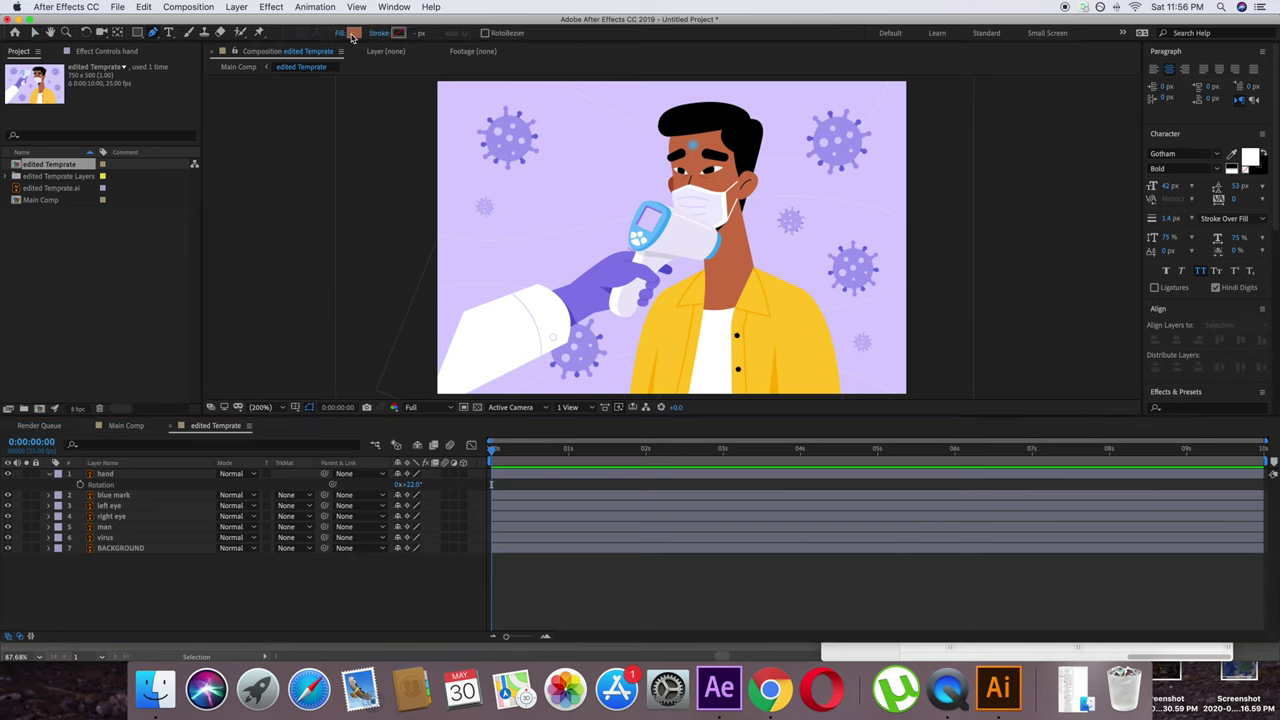
click(352, 34)
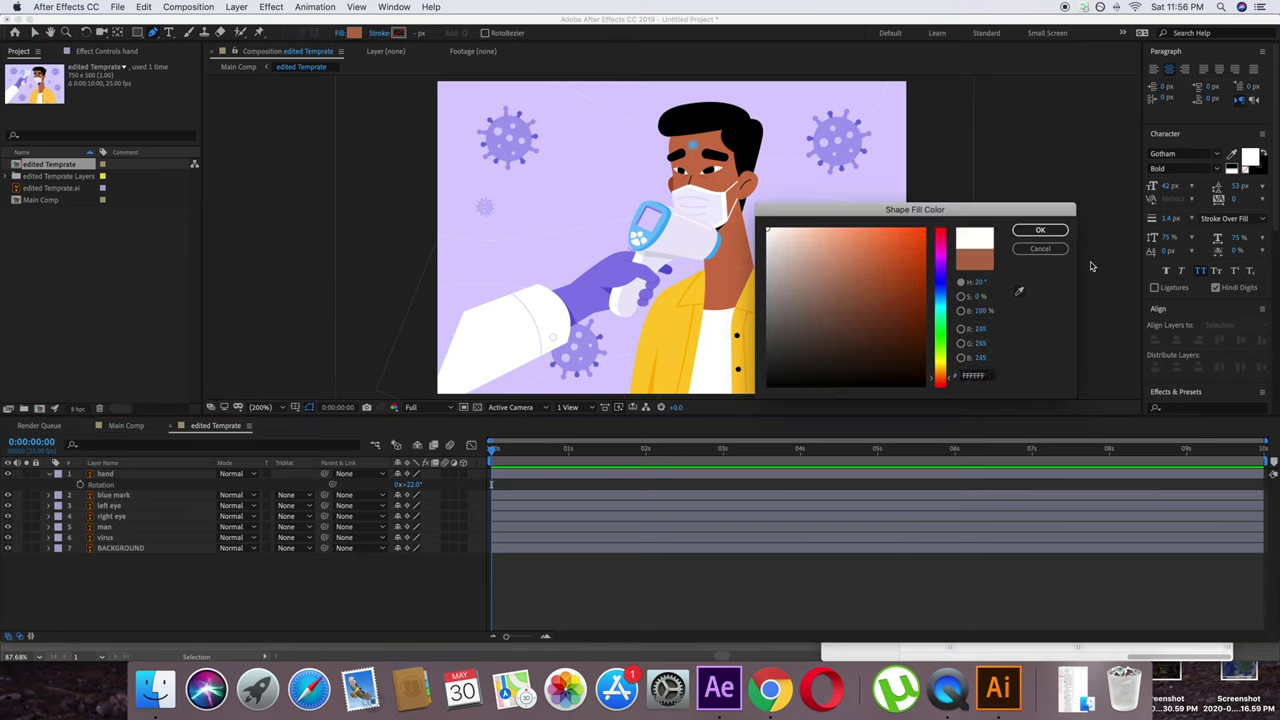
click(1048, 232)
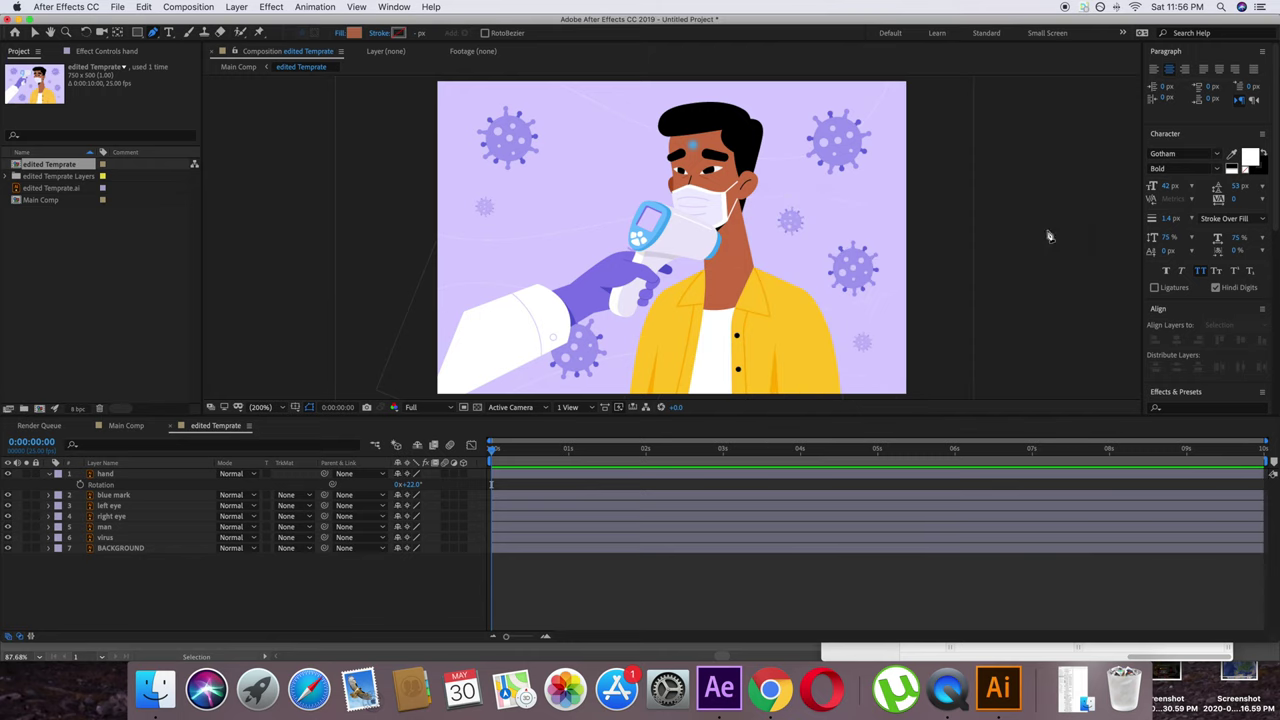
click(381, 34)
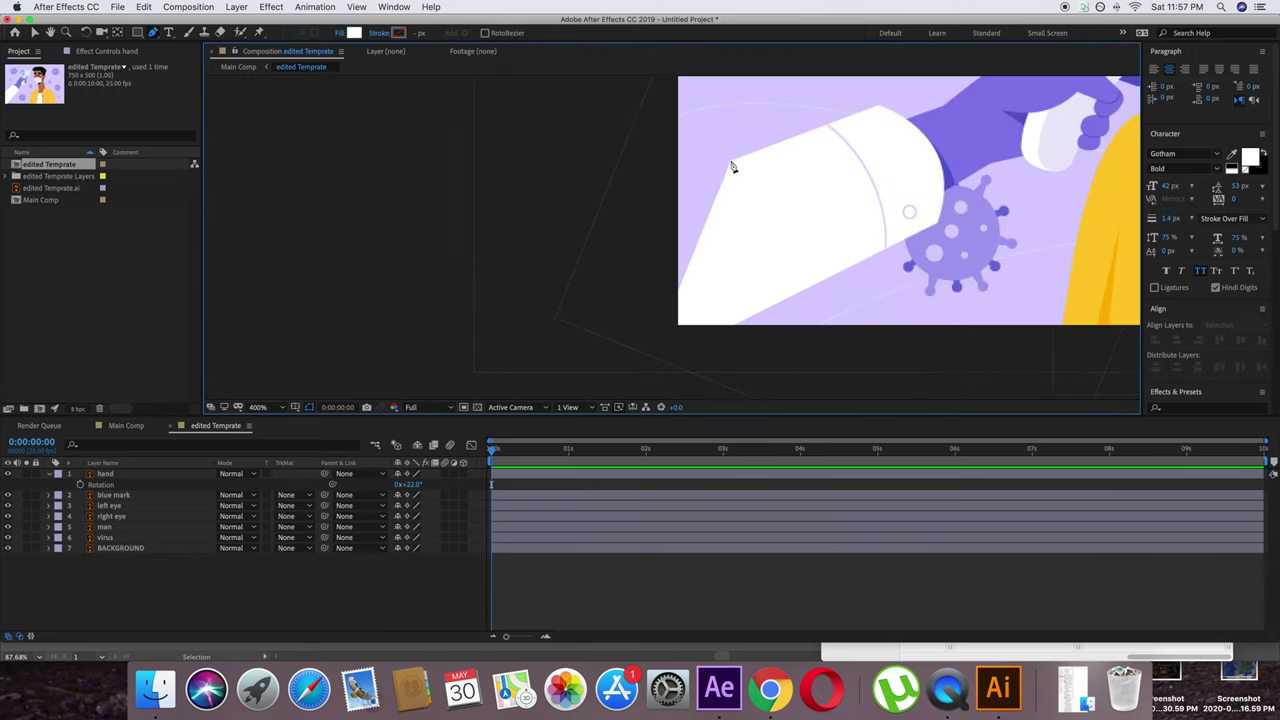
Step: Draw a closed four-sided shape that extends the white sleeve beyond the left edge of the comp
click(729, 160)
click(489, 224)
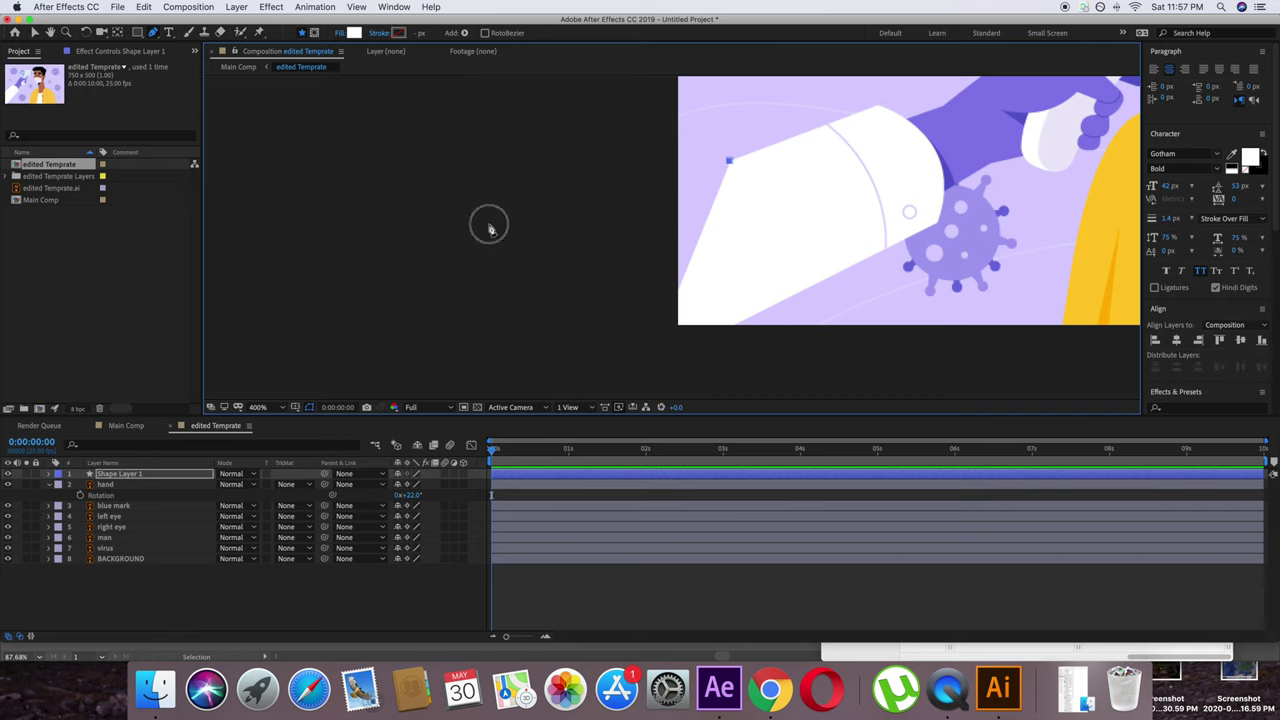
click(489, 224)
click(529, 380)
click(731, 327)
click(728, 160)
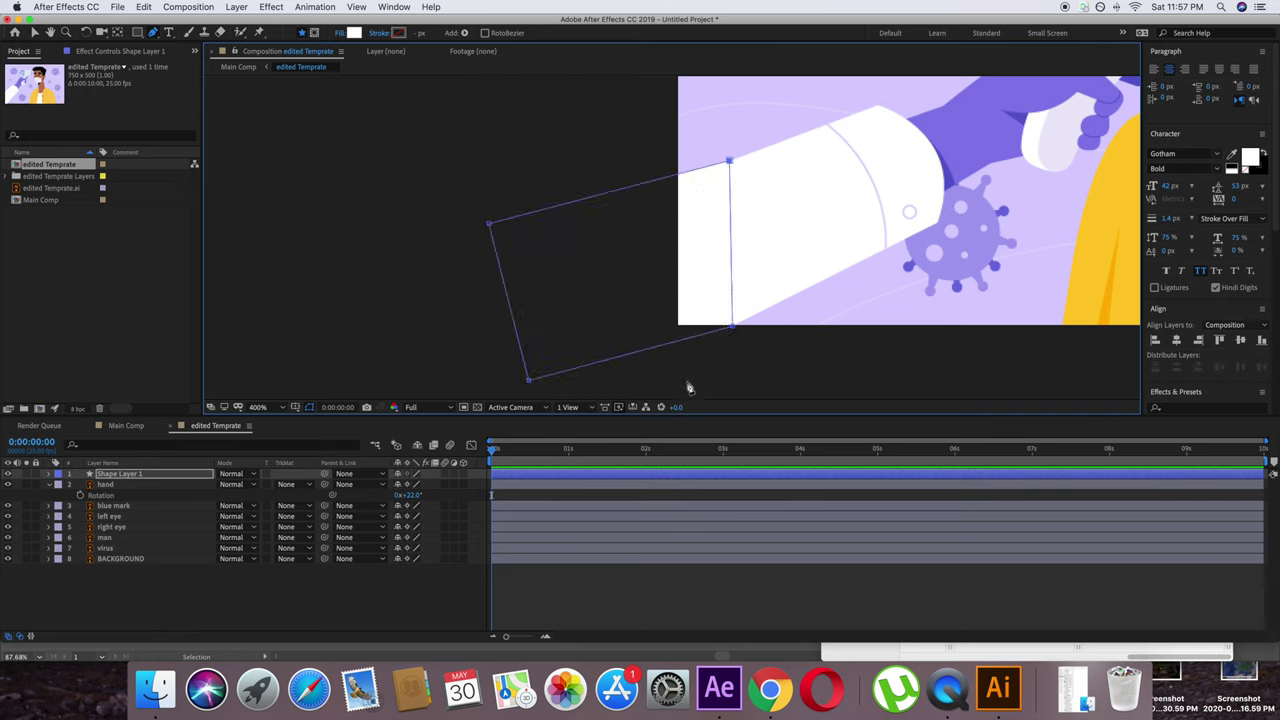
key(v)
Step: Parent the new sleeve shape layer to the hand layer and rename it "hand gap"
click(139, 477)
drag(323, 484, 159, 475)
click(157, 475)
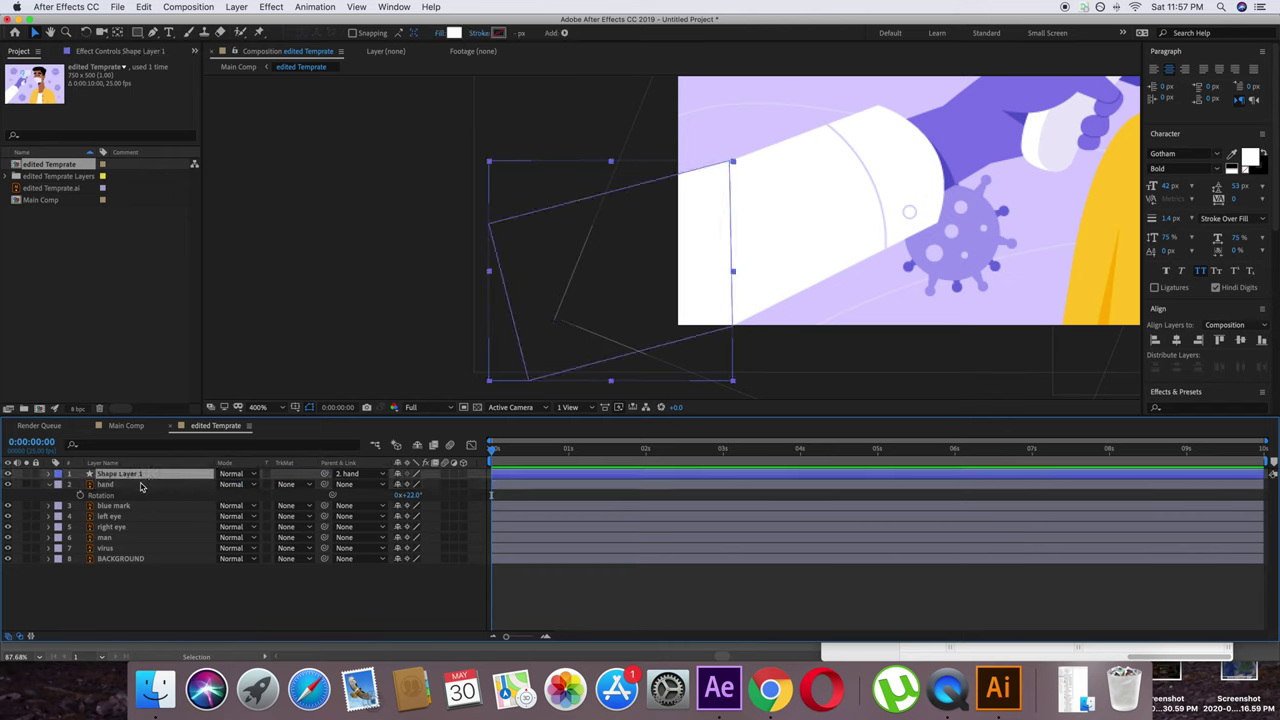
key(Return)
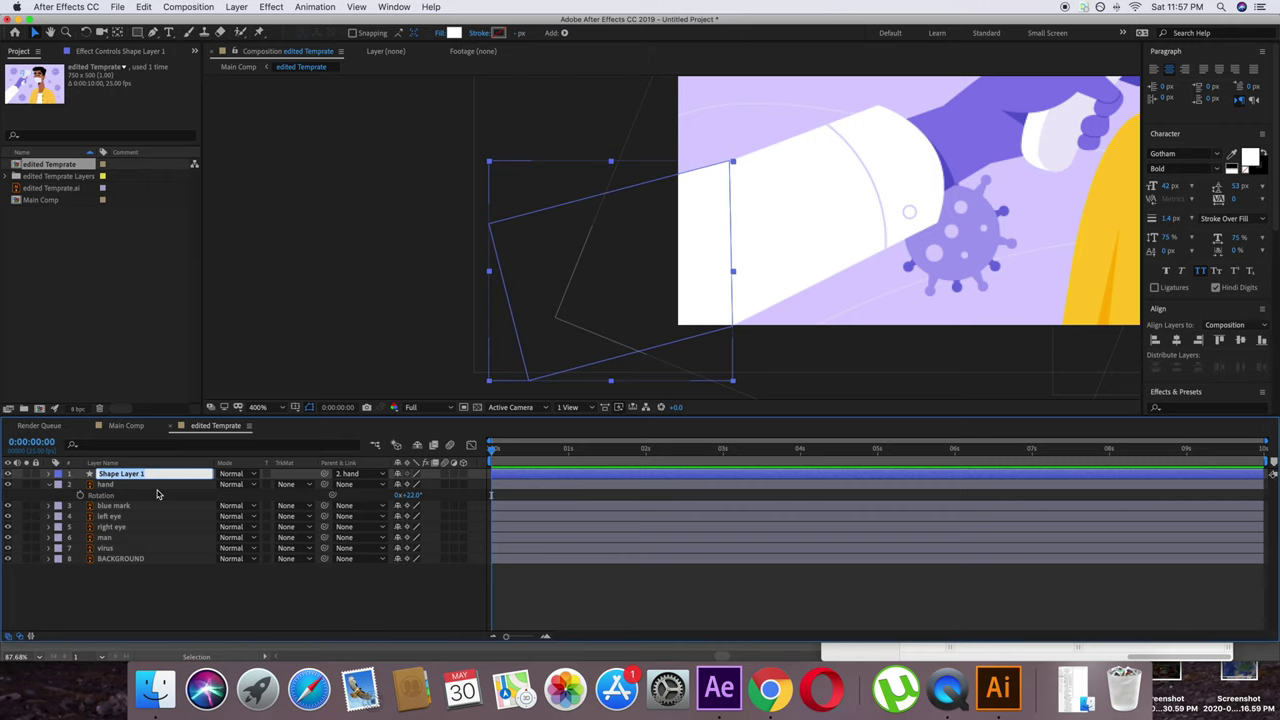
text(gap)
key(Return)
Step: Test the hand layer's rotation together with its sleeve extension and reset the rotation to 0°
click(169, 486)
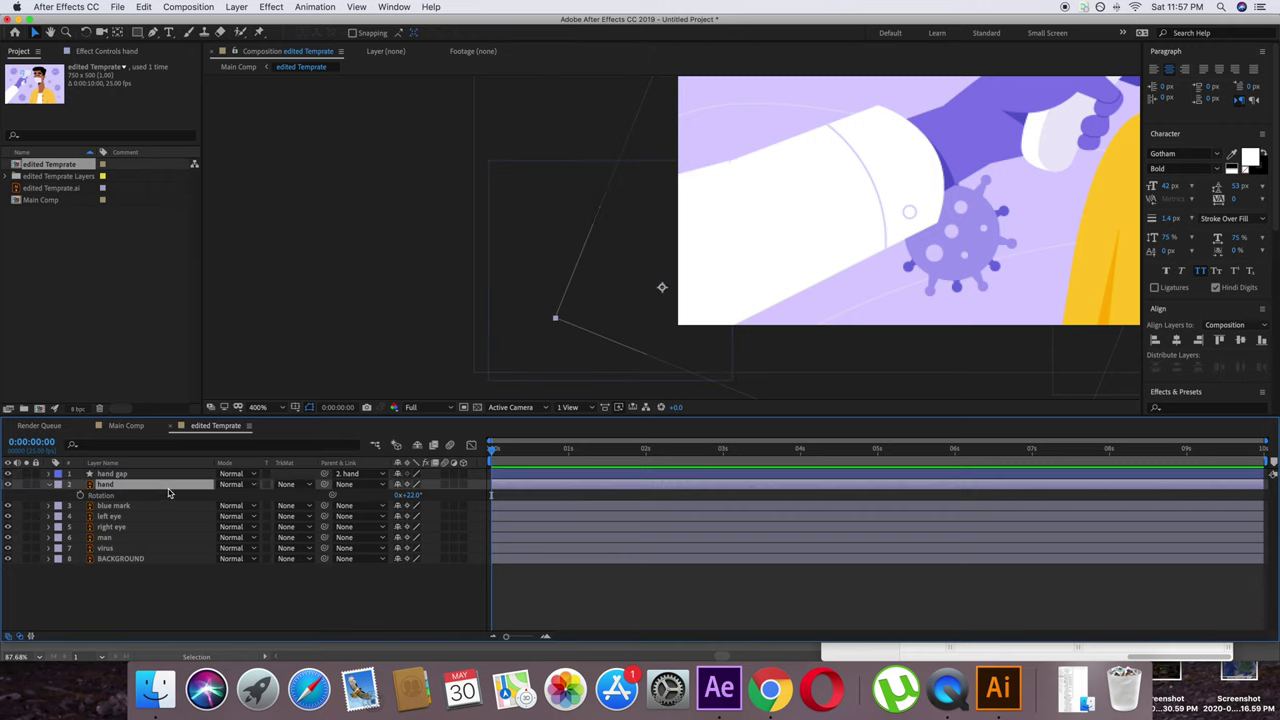
mouse_move(410, 497)
mouse_down()
mouse_move(440, 490)
mouse_move(397, 475)
mouse_up()
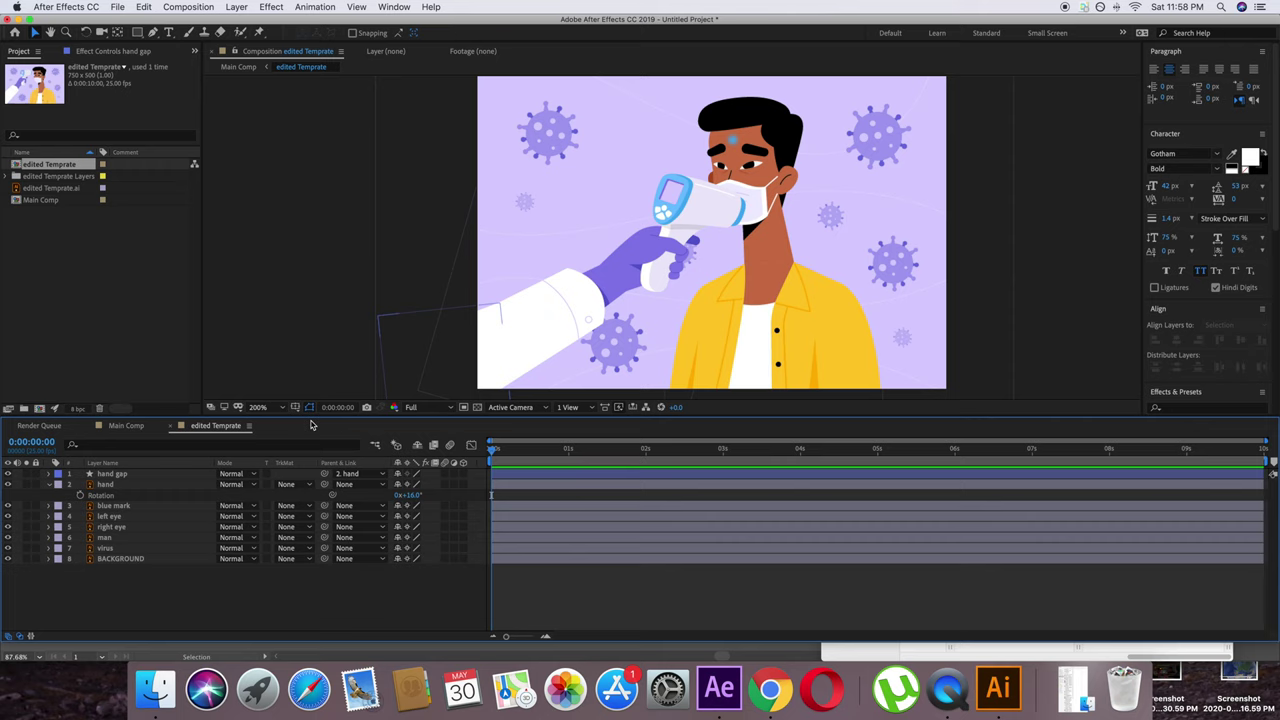
drag(417, 502, 411, 502)
click(411, 502)
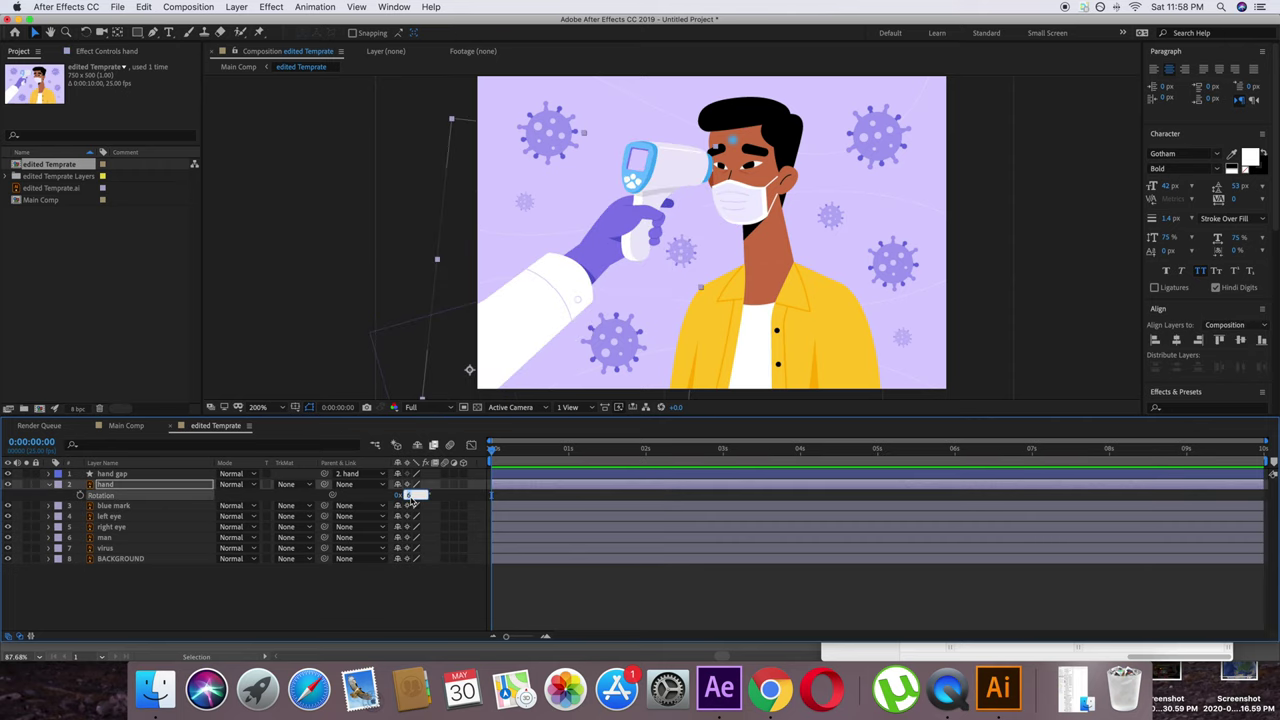
text(0)
key(Return)
Step: Add a Rotation keyframe of 0° to the hand layer at 0:00:01:01 and return the playhead to 0:00:00:00
click(531, 592)
drag(494, 450, 572, 451)
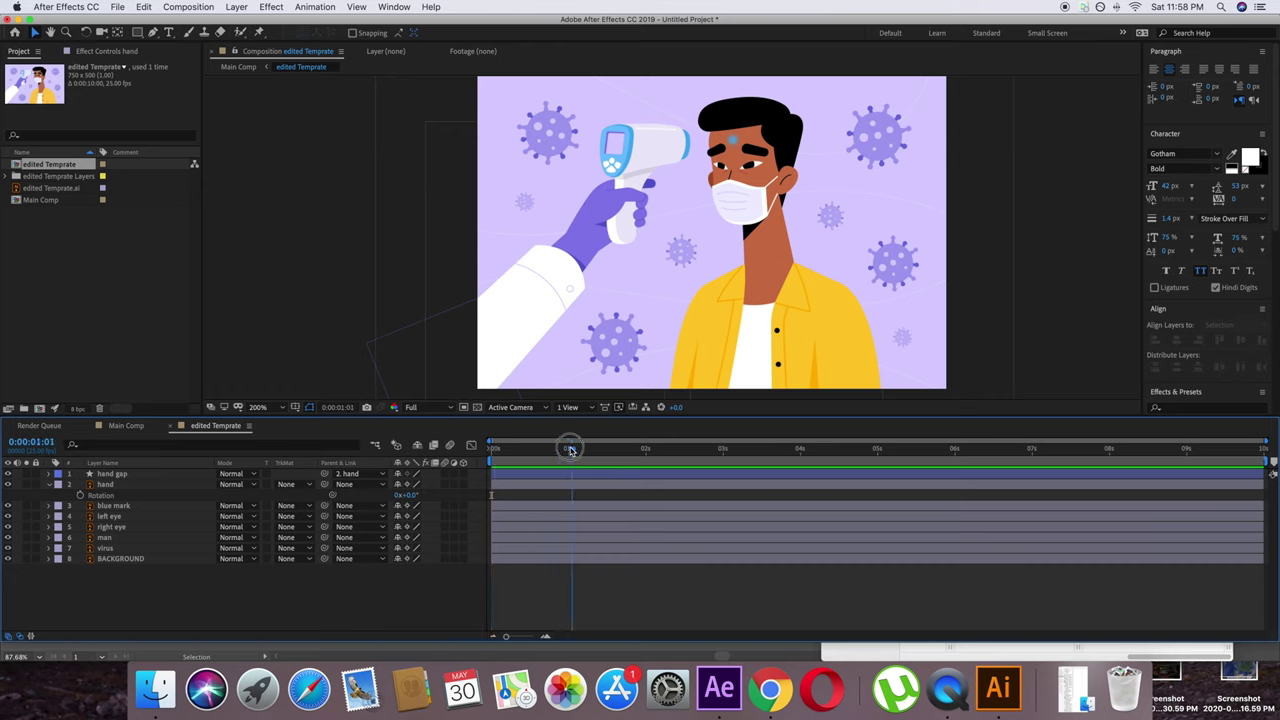
click(80, 496)
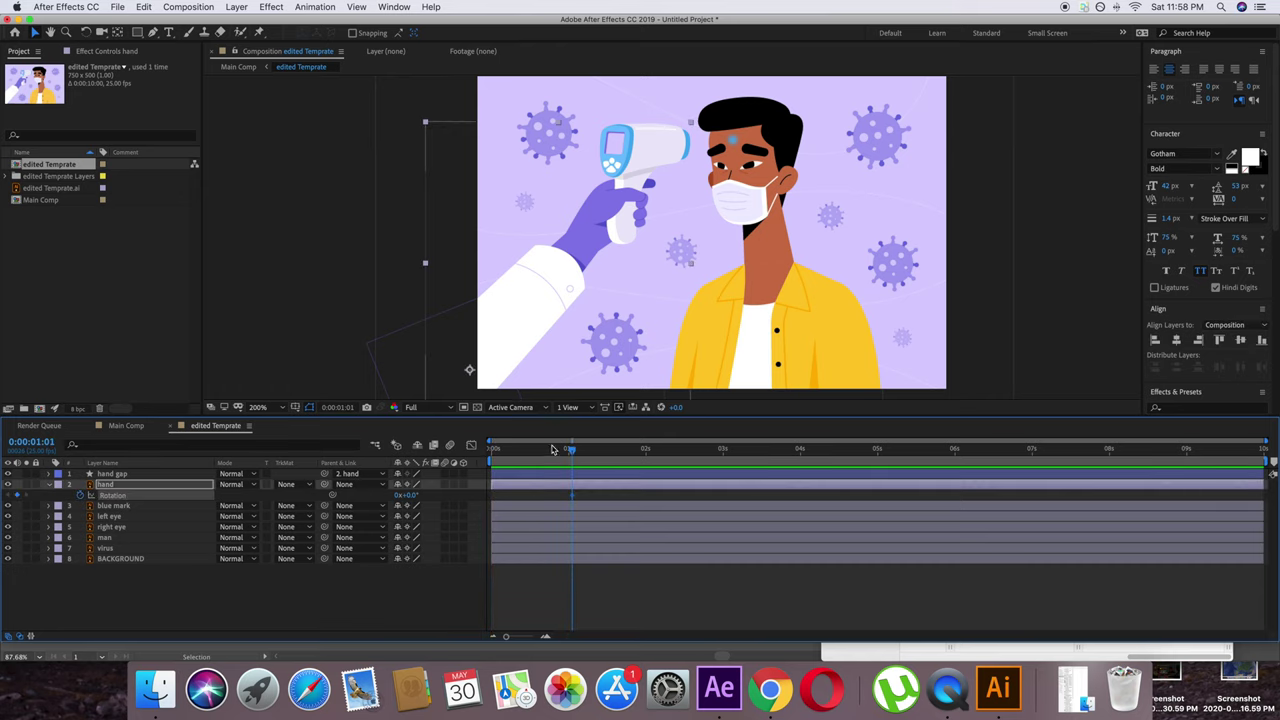
drag(571, 449, 480, 449)
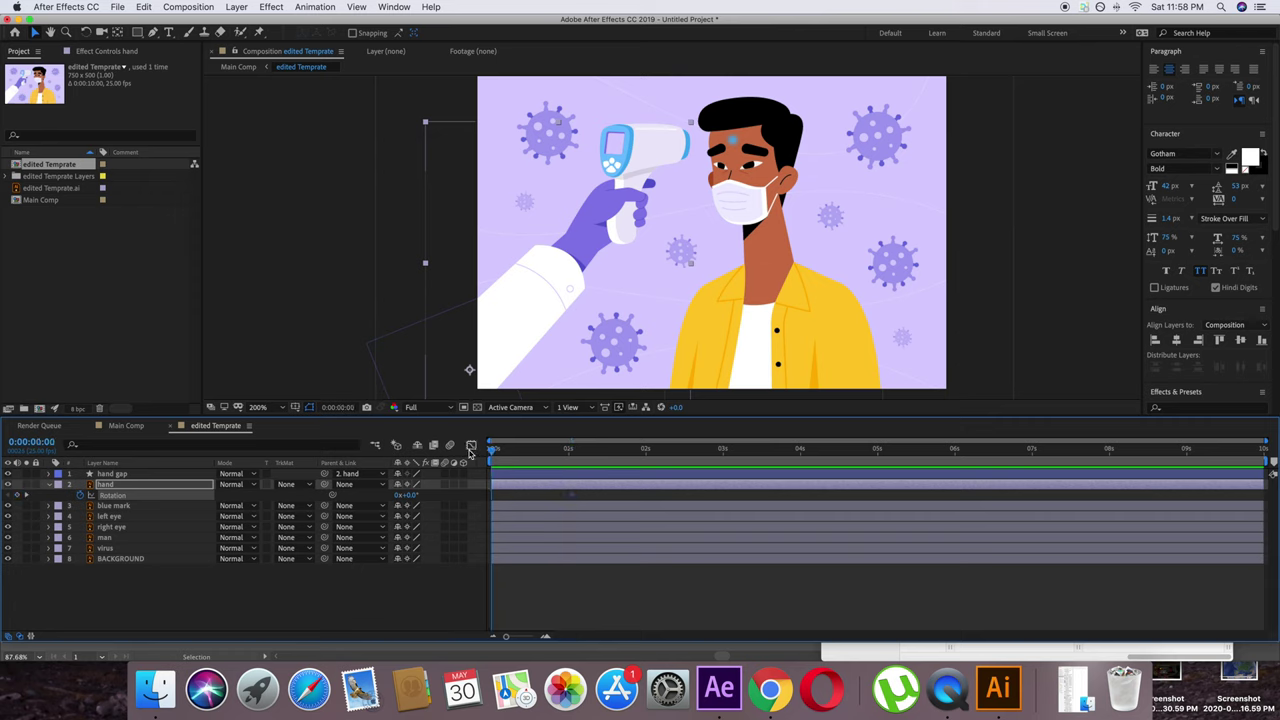
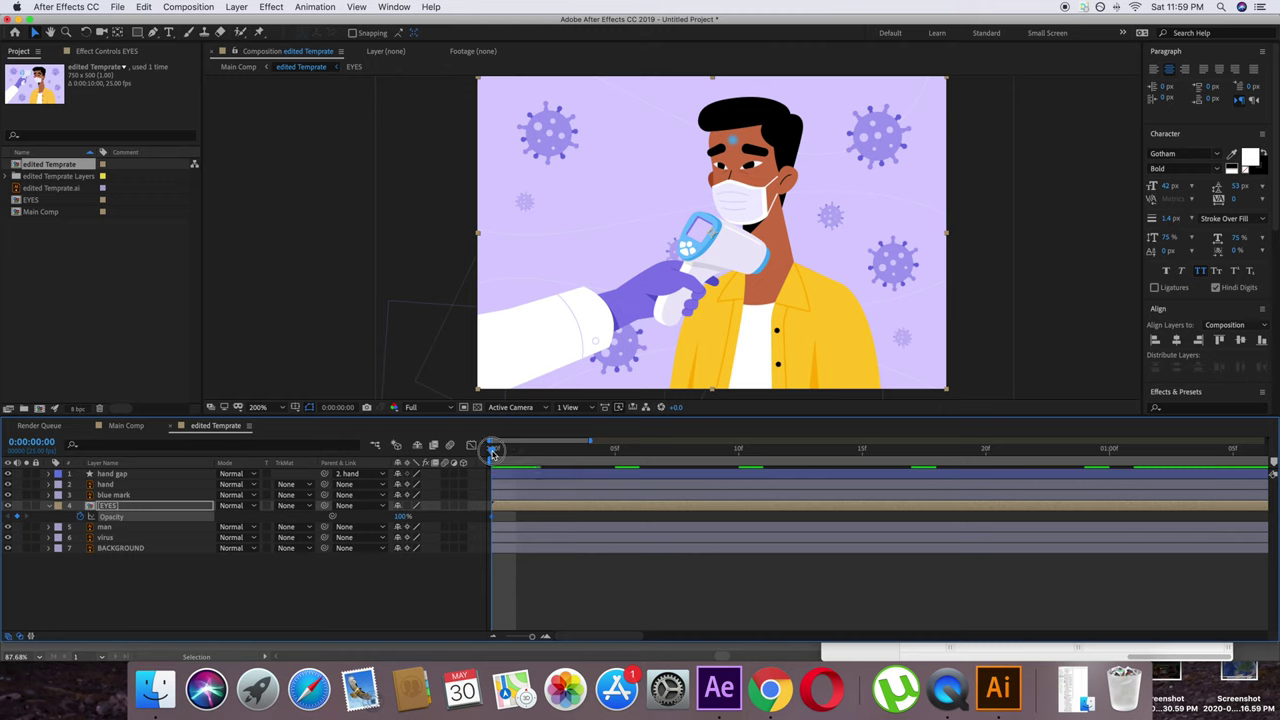
Step: Keyframe the EYES layer's opacity at 0% at 0:00:00:05 and return the playhead to the start
drag(492, 451, 614, 451)
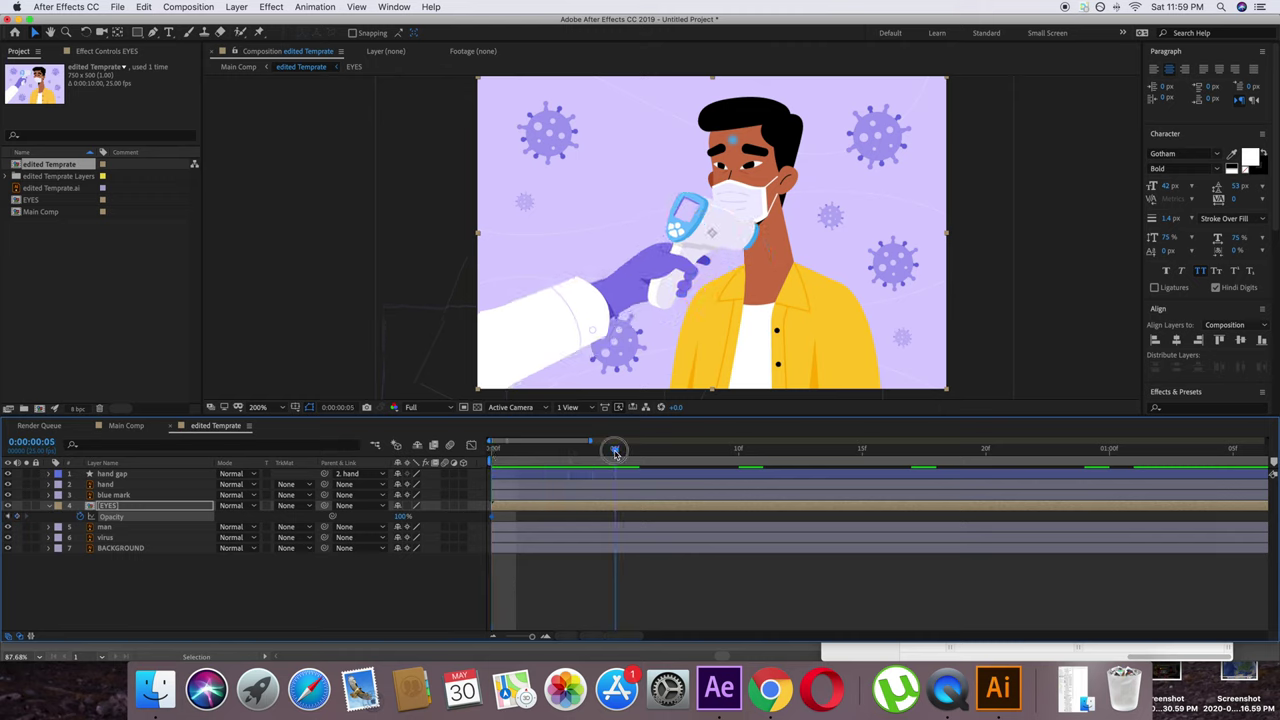
drag(402, 520, 305, 514)
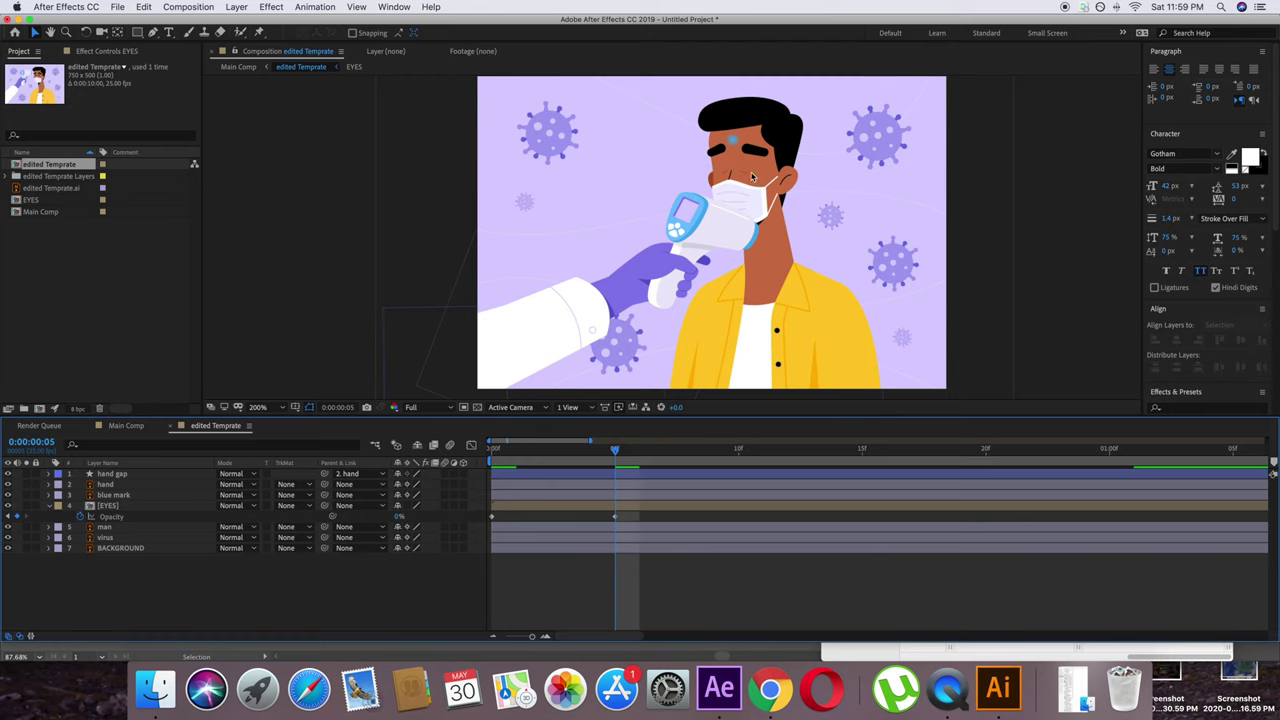
drag(618, 457, 470, 457)
Step: Trace a closed eyelid shape around the eye nearest the man's visible ear with the Pen tool
scroll(660, 215, up, 2)
drag(785, 155, 631, 300)
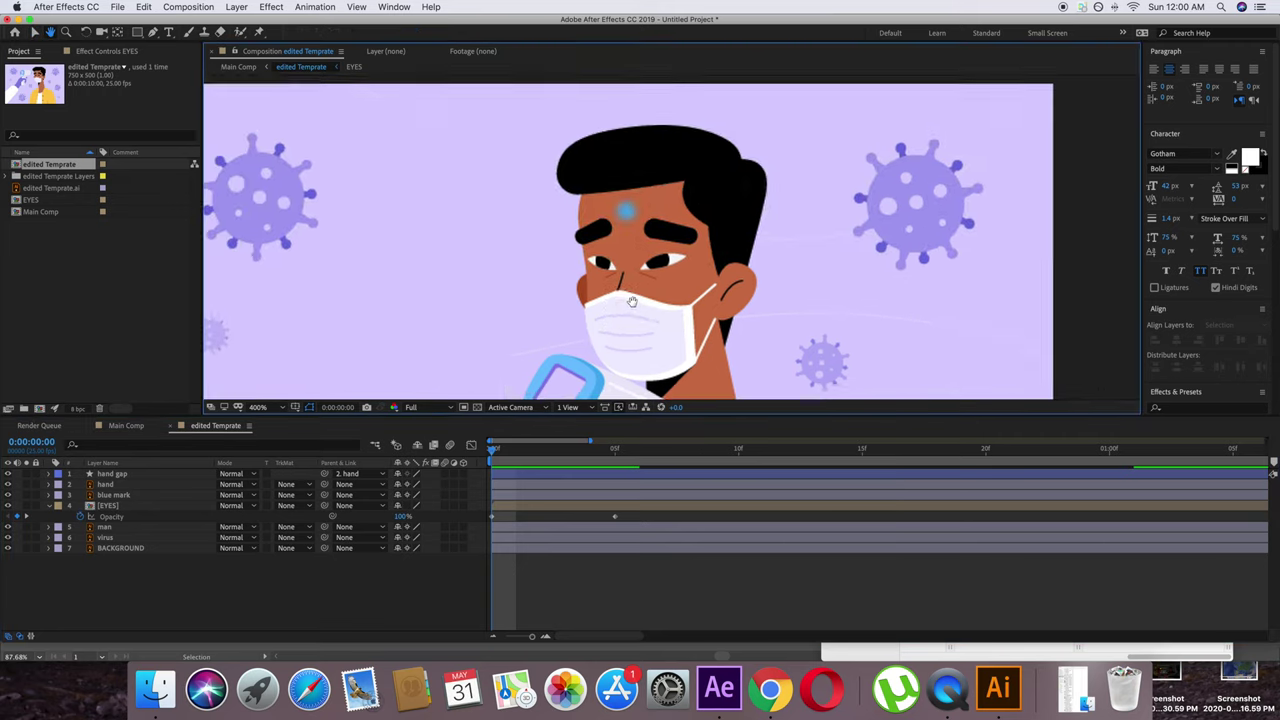
scroll(631, 300, up, 1)
click(153, 33)
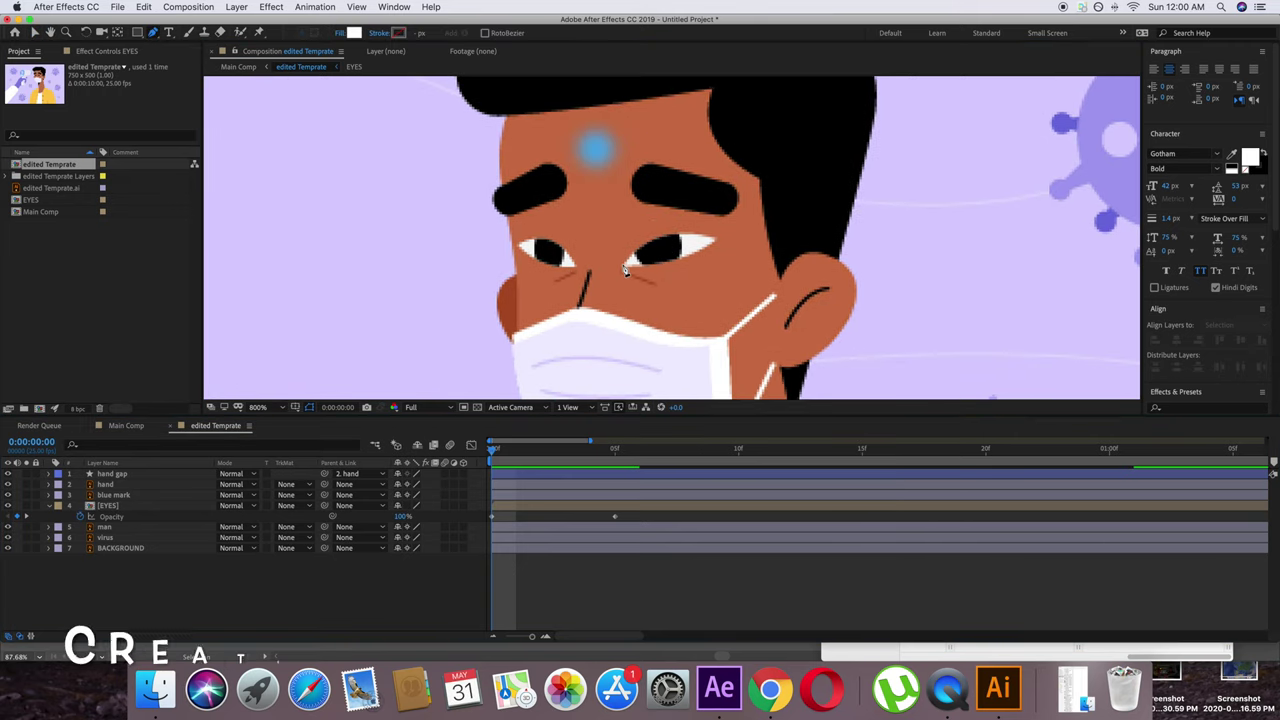
click(625, 263)
click(662, 236)
drag(716, 239, 631, 237)
click(625, 264)
Step: Trace a second closed eyelid shape around the man's other eye on its own shape layer
scroll(668, 233, up, 1)
click(362, 252)
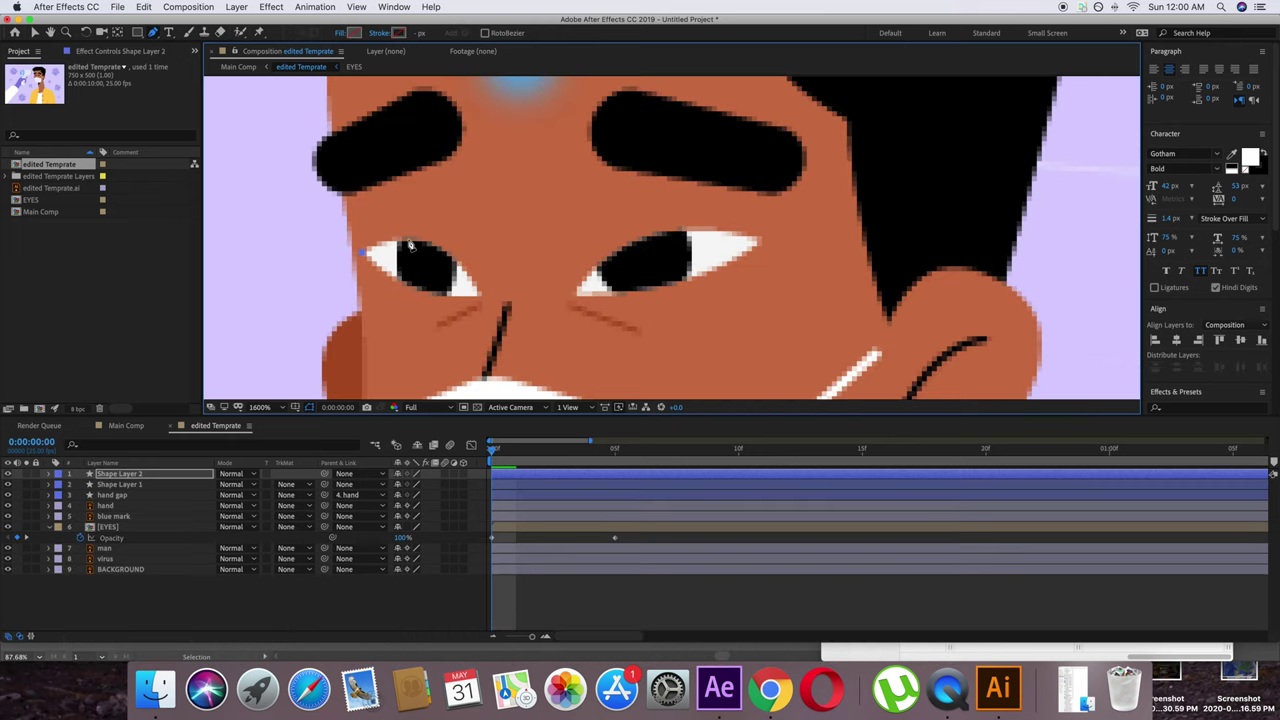
drag(409, 240, 437, 253)
drag(481, 298, 485, 312)
drag(418, 293, 415, 292)
click(364, 254)
Step: Set the fill type of Shape Layer 1, the first eyelid, to Solid Color
key(v)
click(182, 486)
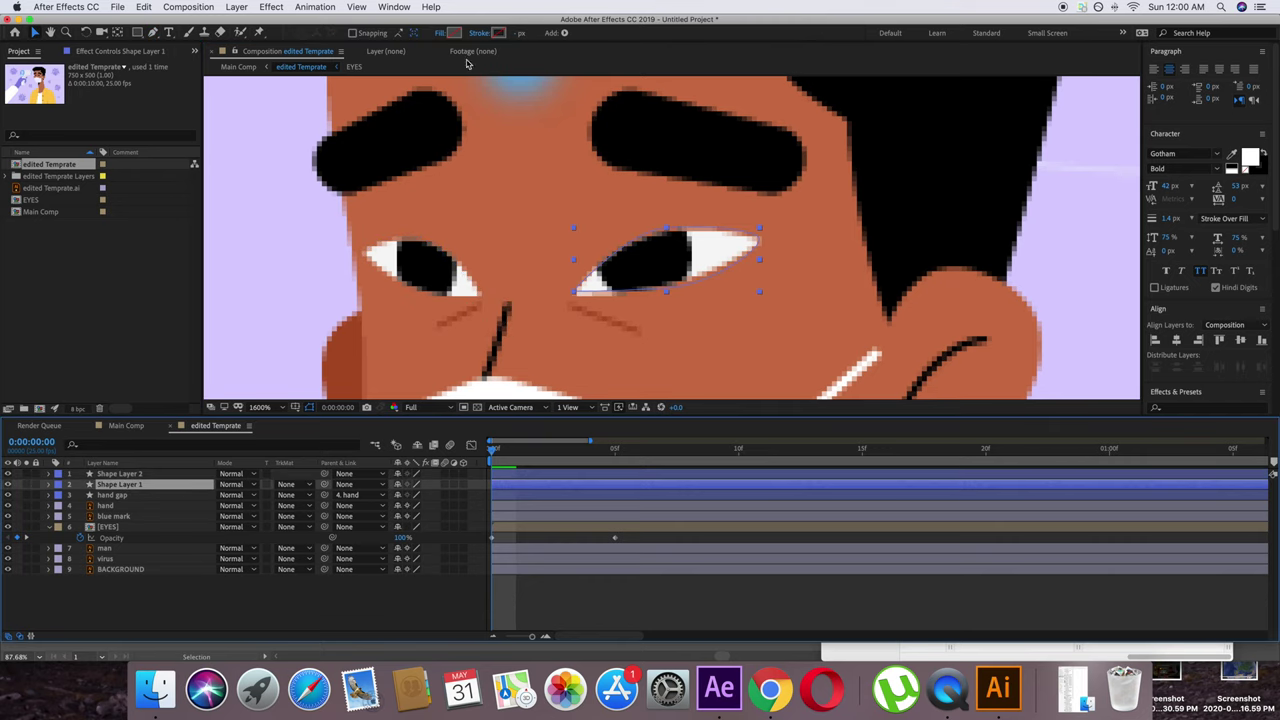
click(441, 34)
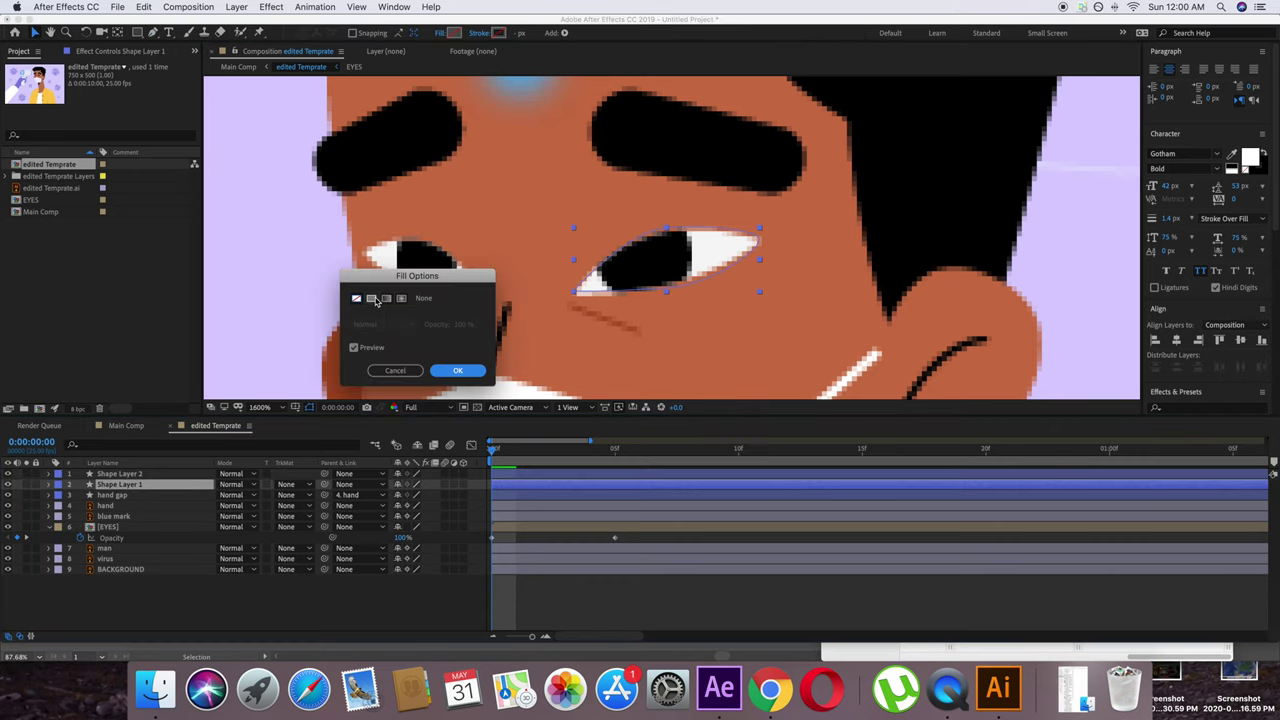
click(371, 298)
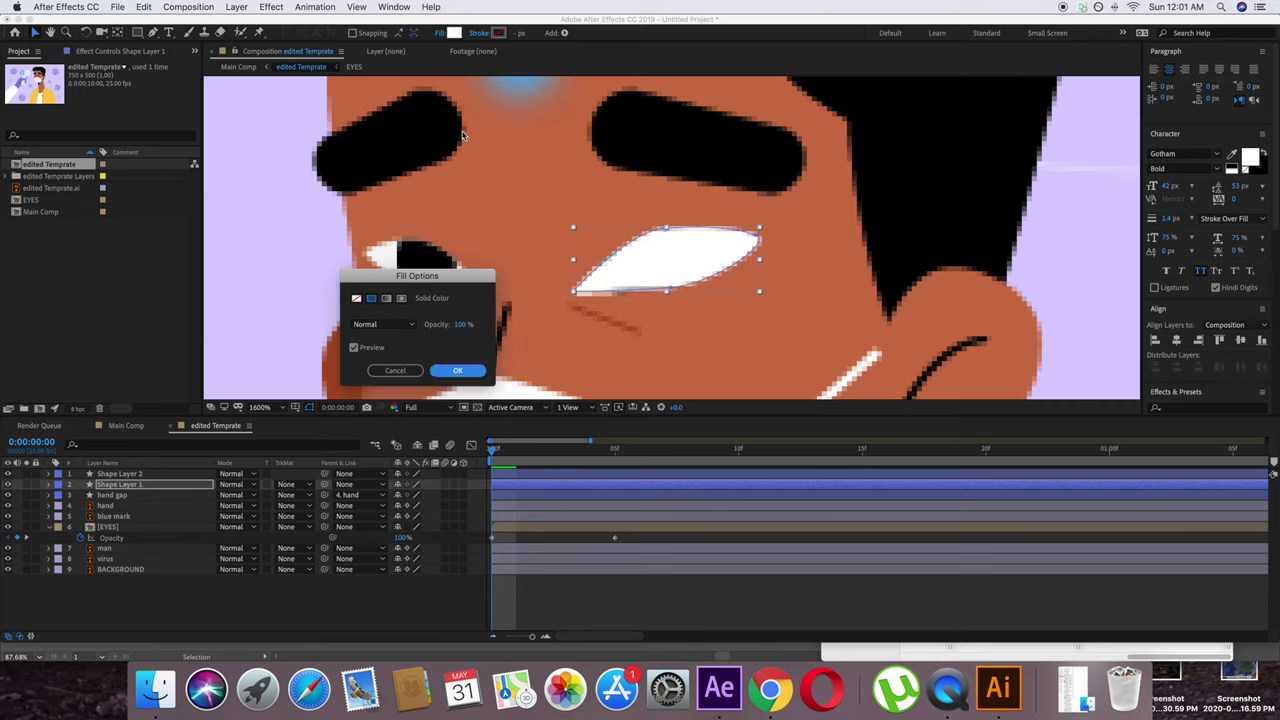
click(452, 370)
Step: Sample the man's skin colour for the Shape Layer 1 fill and darken it to AB6A49
click(460, 34)
click(1019, 293)
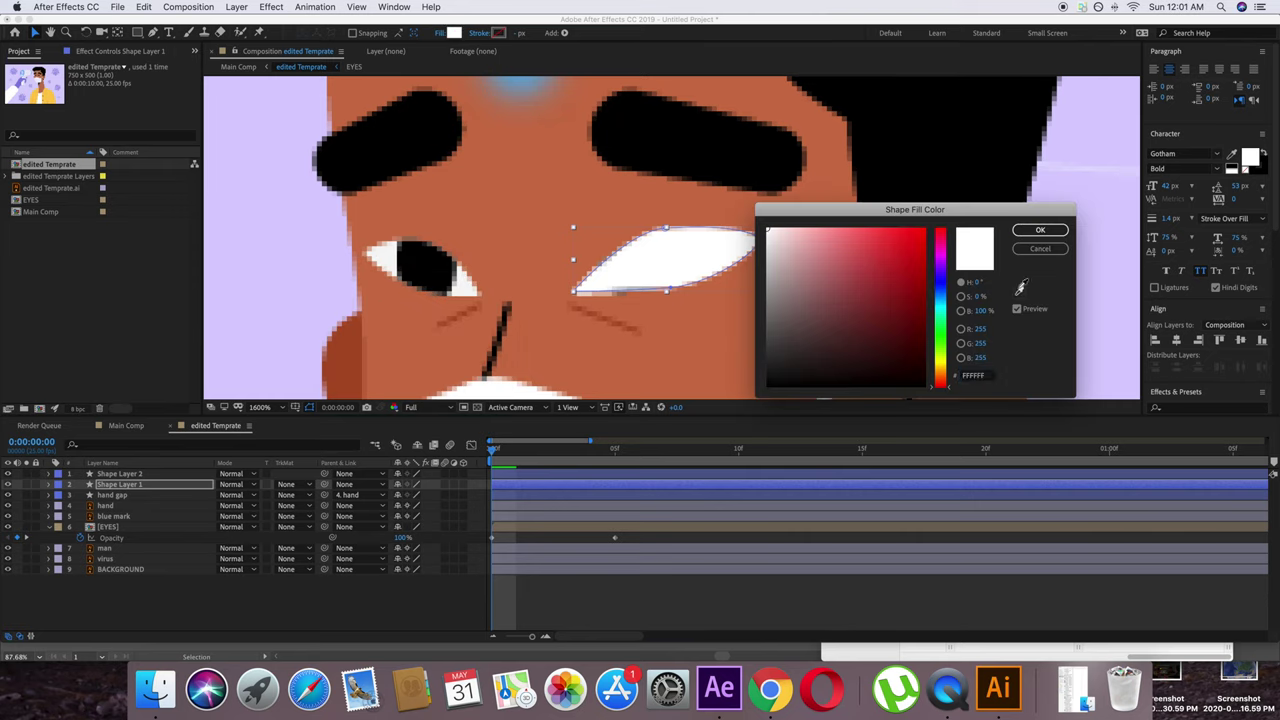
click(677, 203)
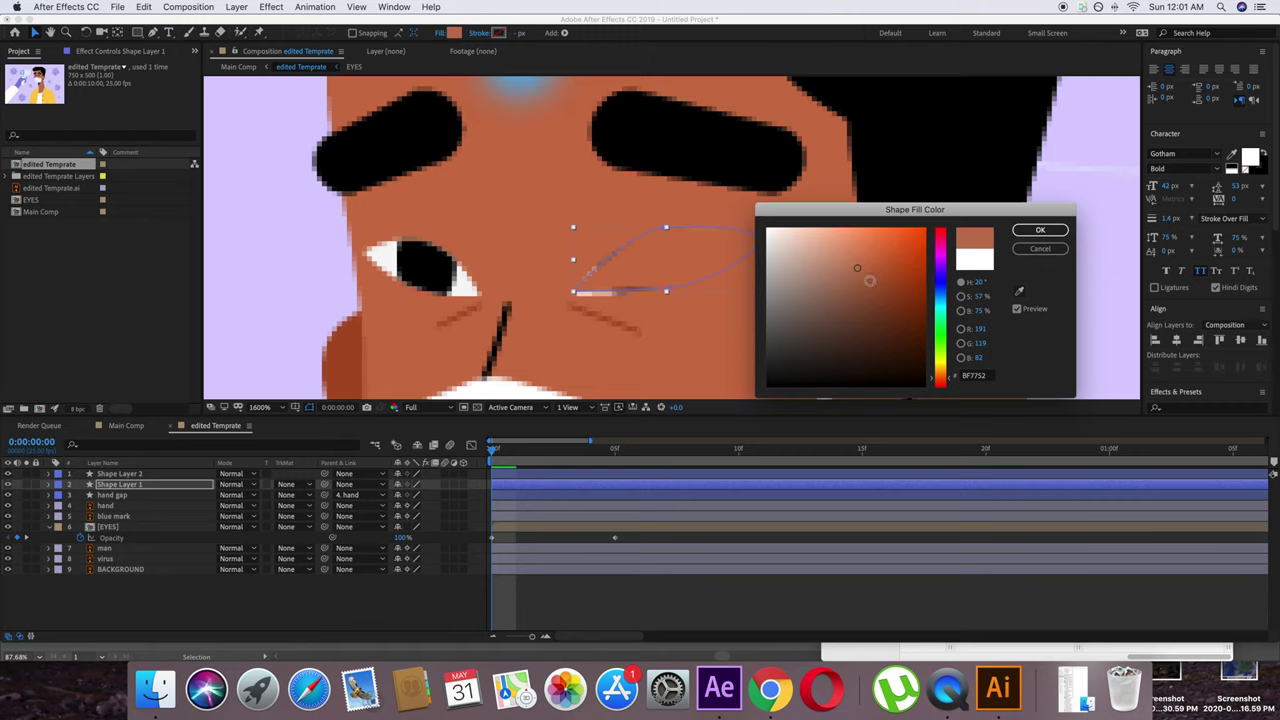
click(857, 280)
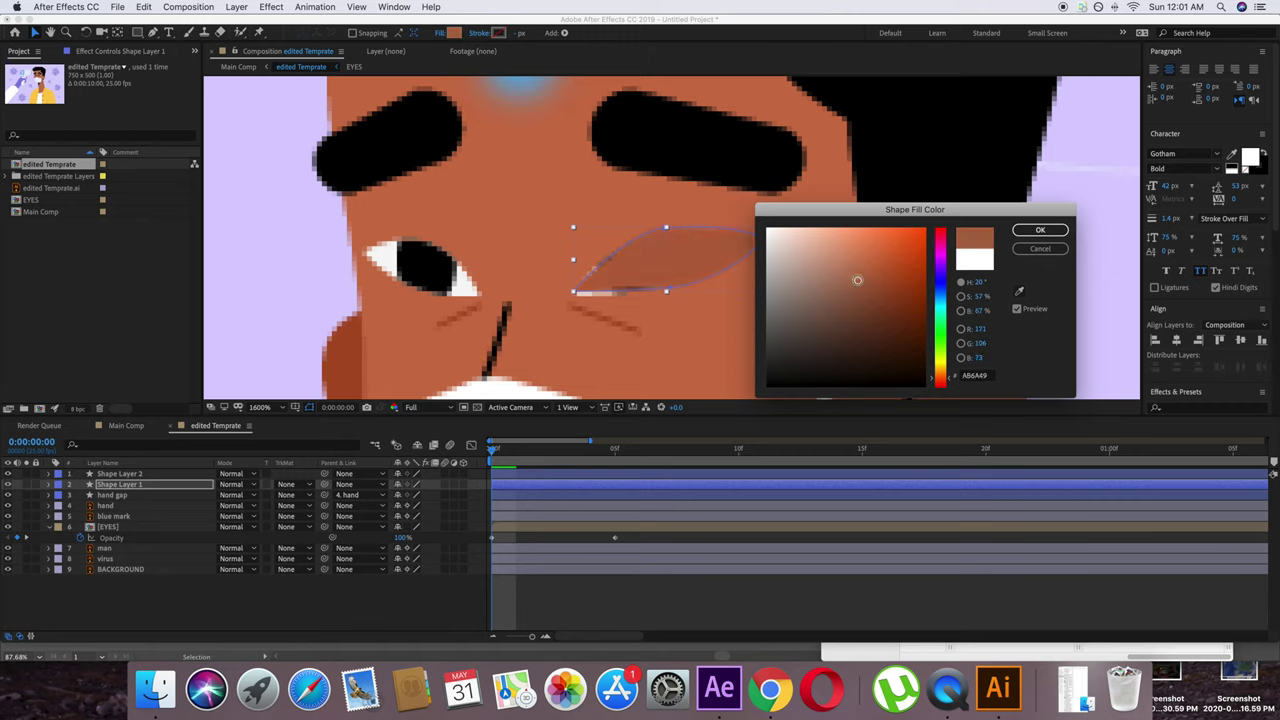
click(1035, 232)
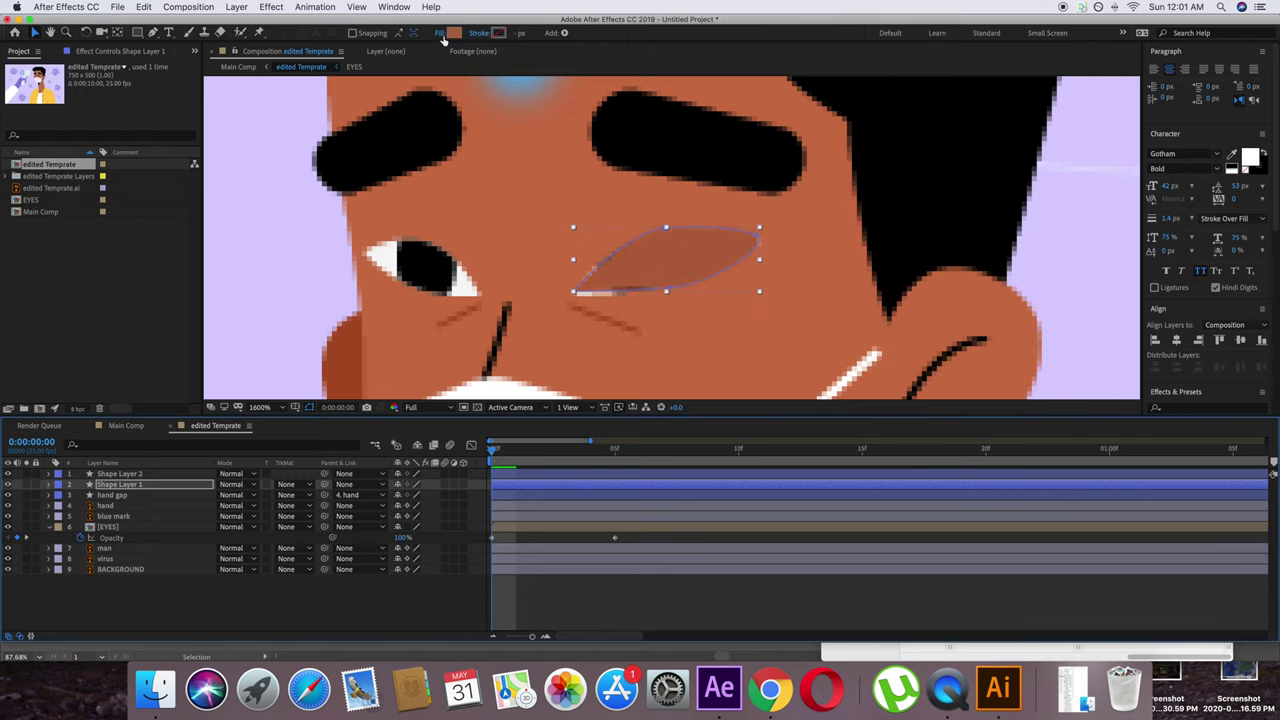
Step: Copy Shape Layer 1's fill colour AB6A49 and apply it to Shape Layer 2, the second eyelid
click(452, 33)
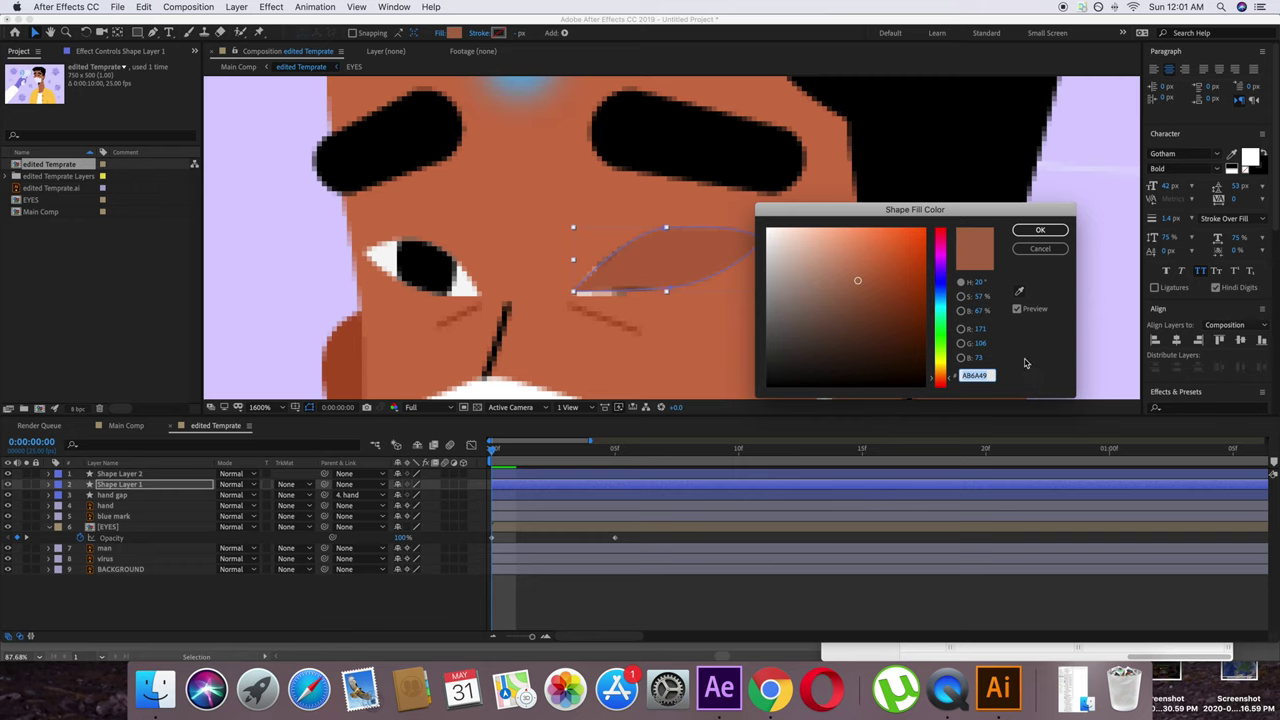
click(1040, 231)
click(113, 474)
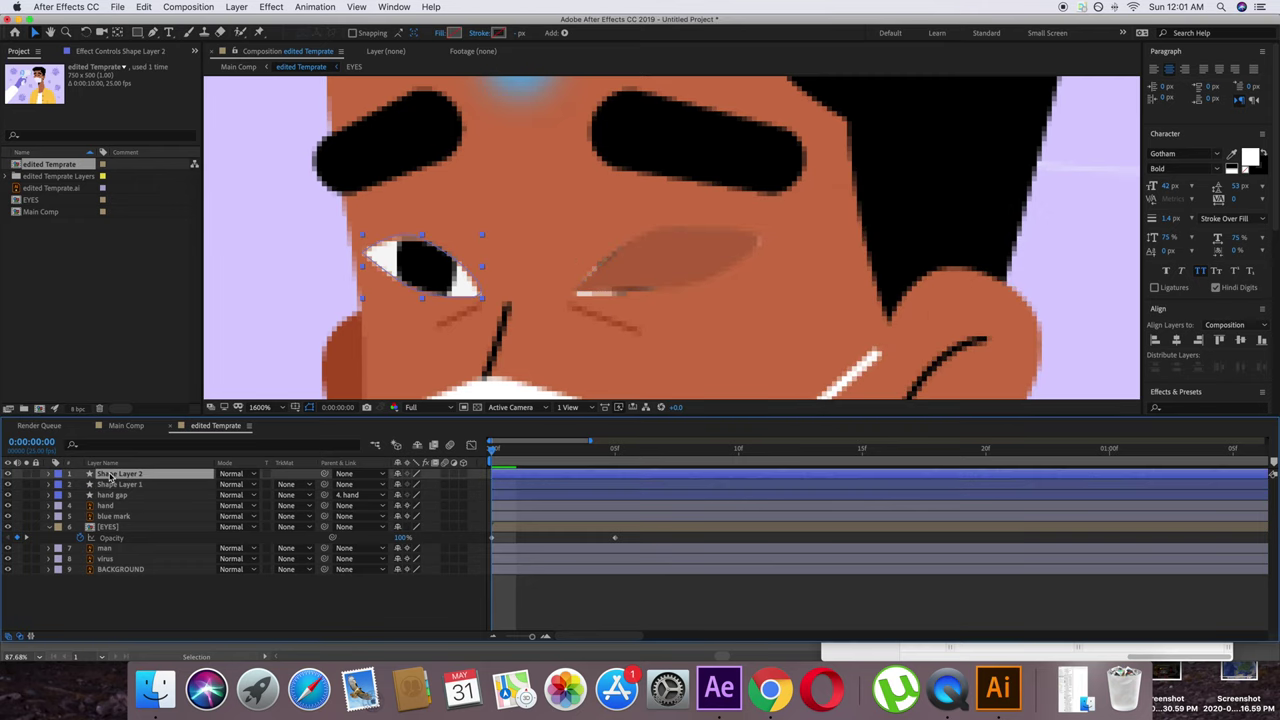
click(452, 33)
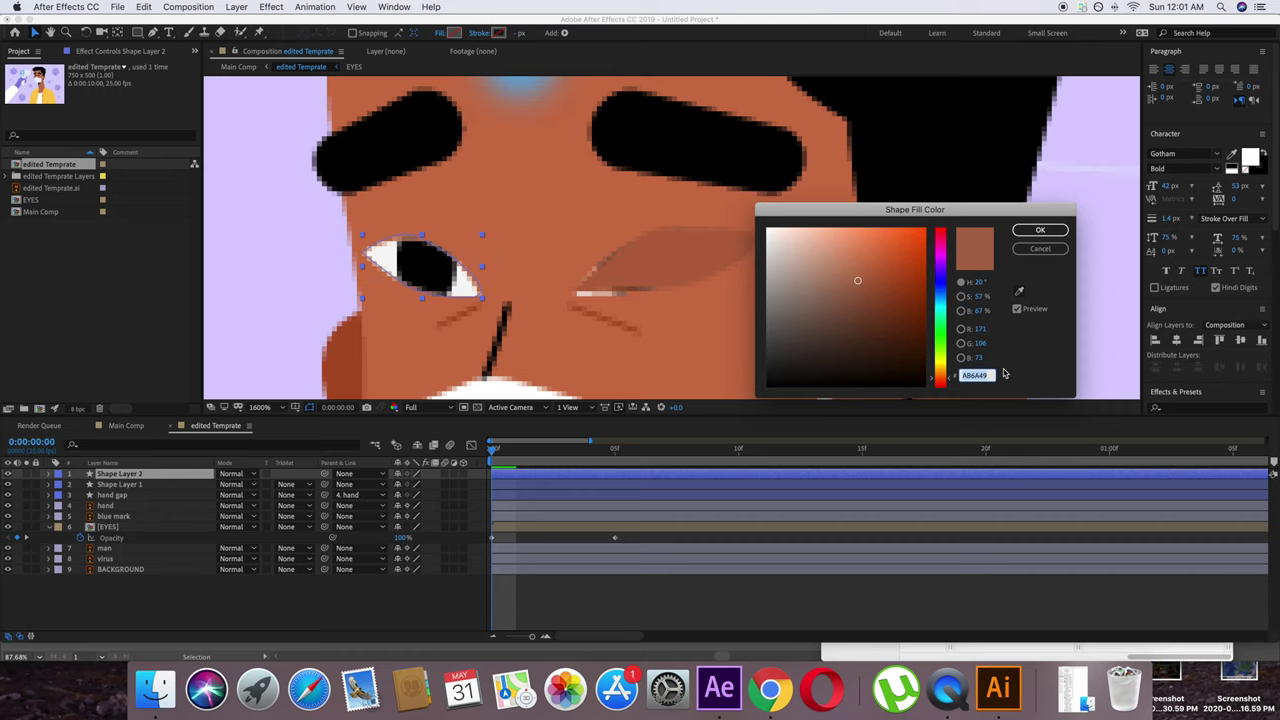
click(1040, 230)
click(234, 257)
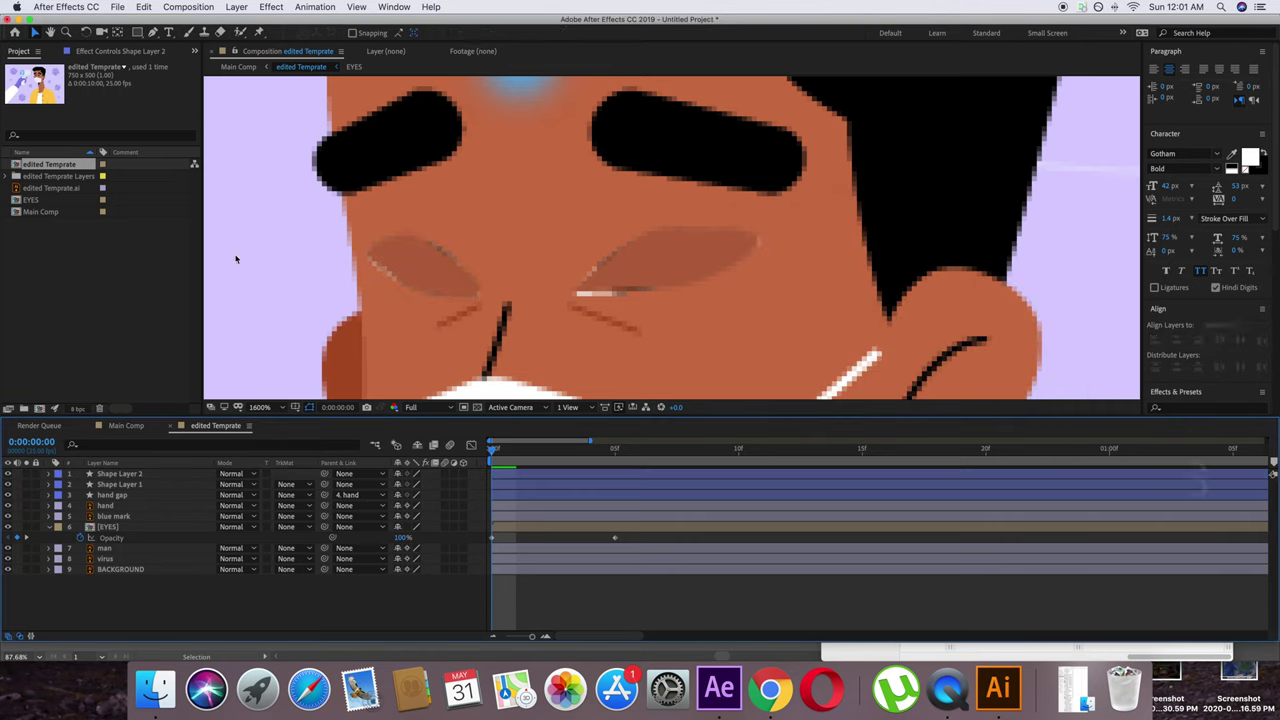
Step: Rename Shape Layer 2 as background eyes and Shape Layer 1 as background eye right
click(142, 476)
key(Return)
text(background eye)
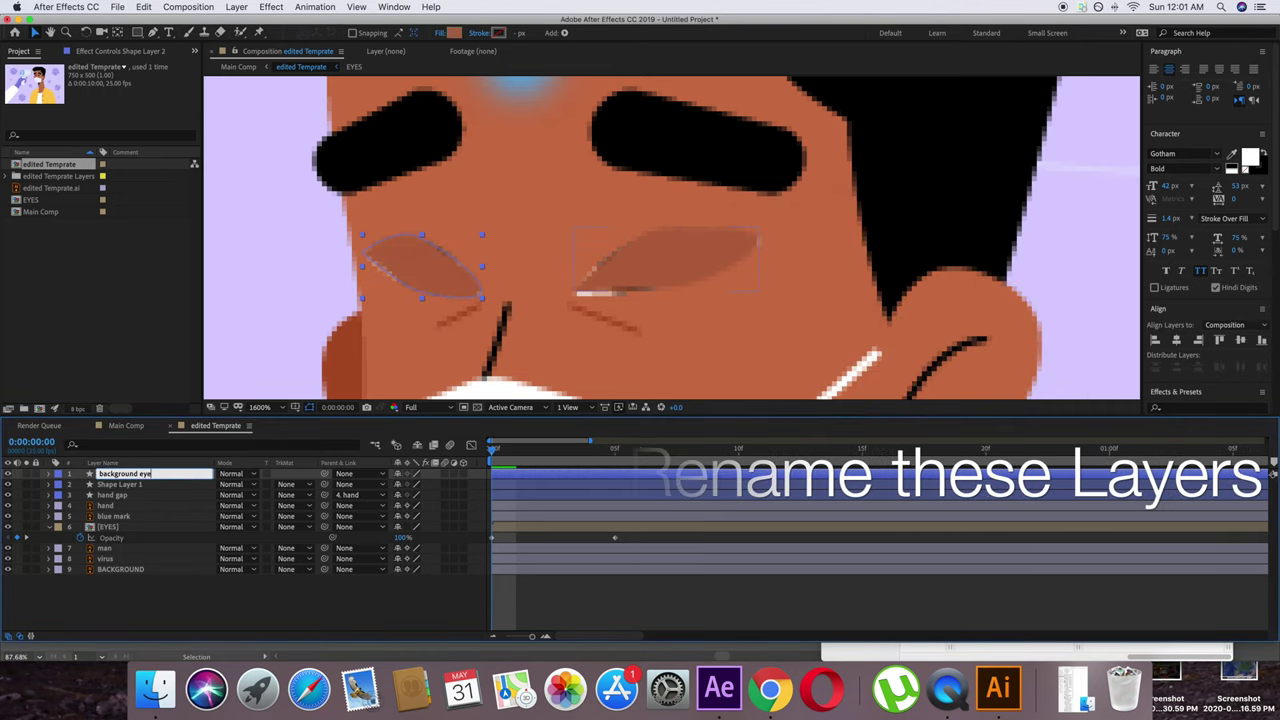
text(s)
click(155, 485)
key(a)
key(Return)
text(background eye right)
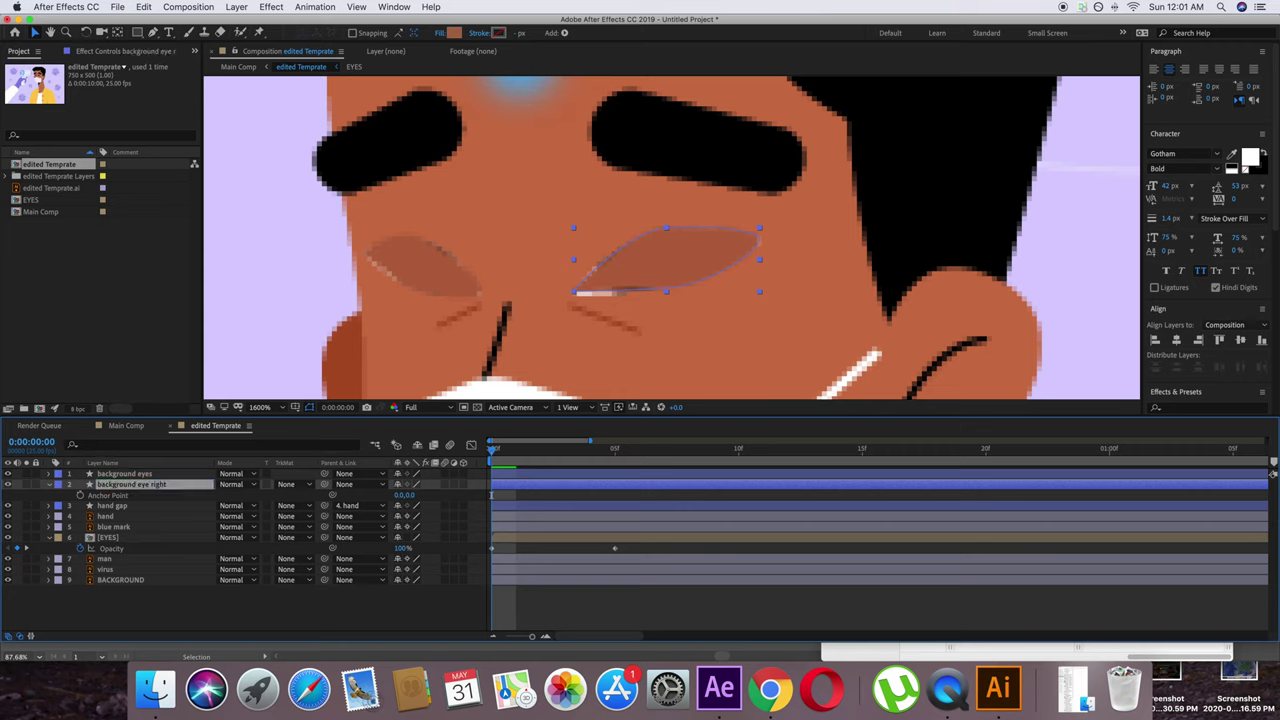
key(Return)
Step: Move both background eye layers directly beneath the EYES layer and preview the fade between open and closed eyes
shift+click(114, 476)
drag(130, 481, 112, 537)
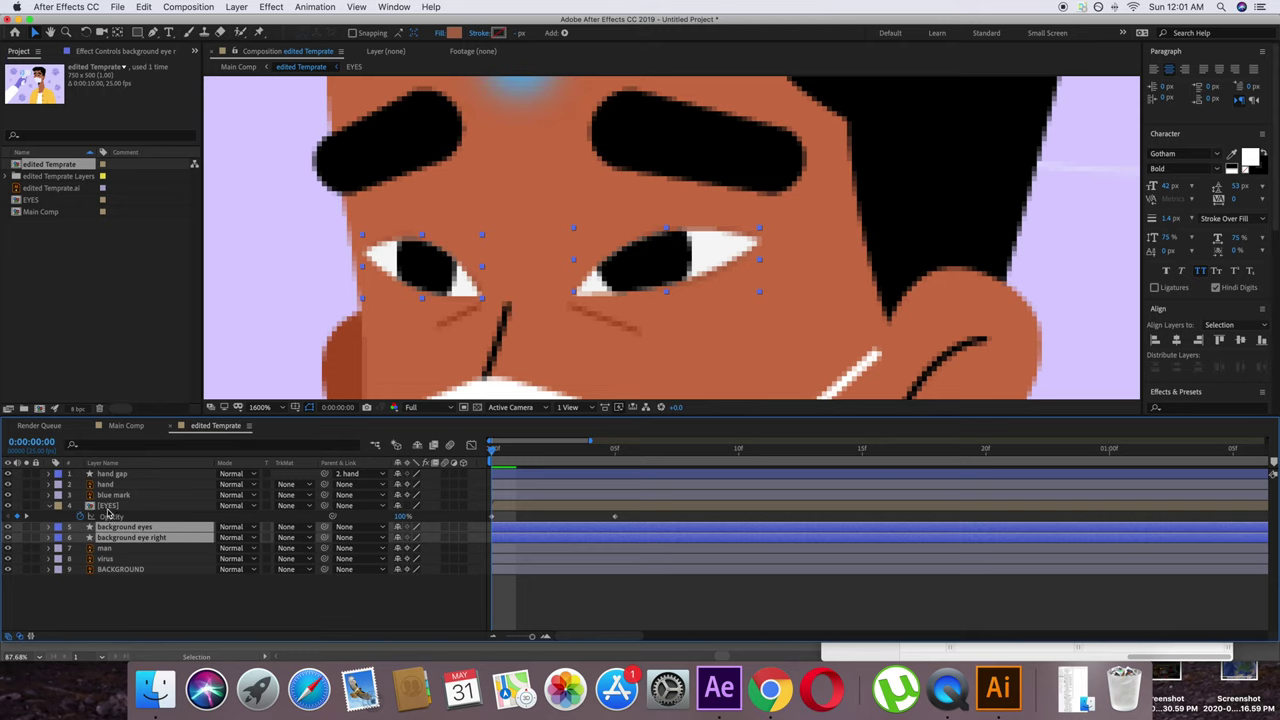
click(150, 505)
key(space)
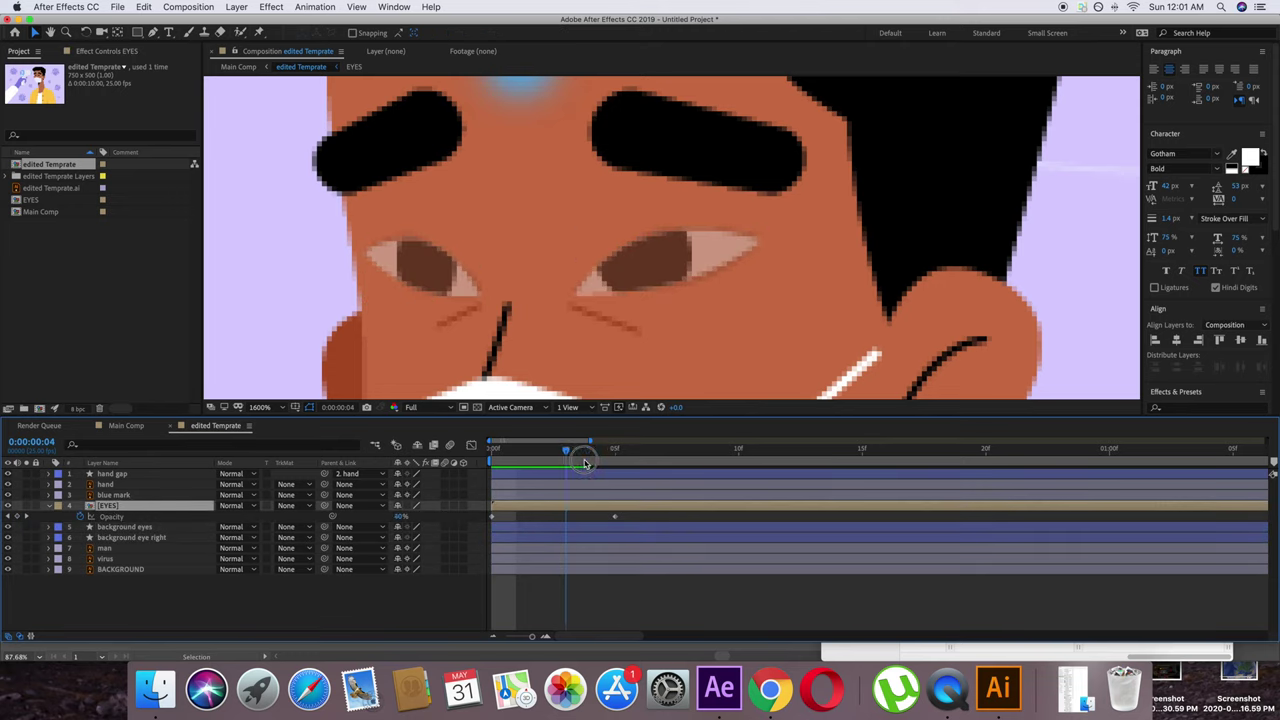
Step: Add a hold keyframe to the EYES opacity at 0:00:00:10, set 100% at 0:00:00:15, and add another hold keyframe at 0:00:00:20
scroll(664, 281, down, 1)
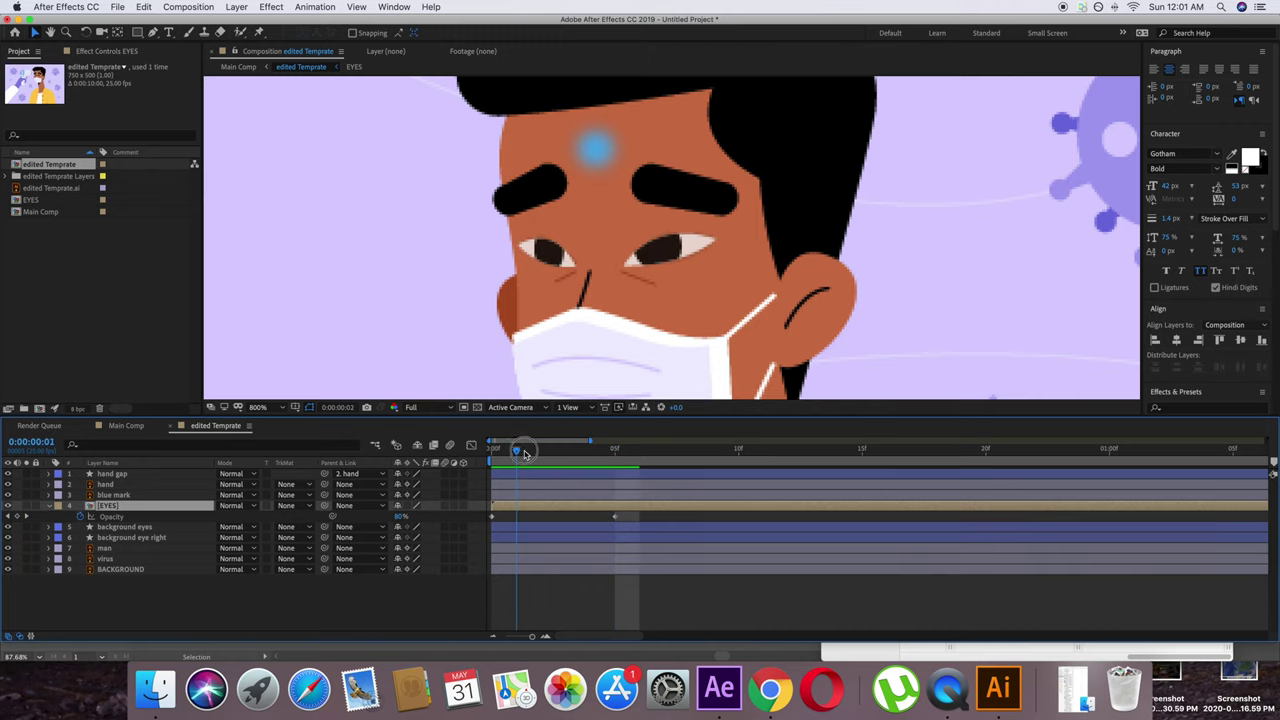
click(18, 521)
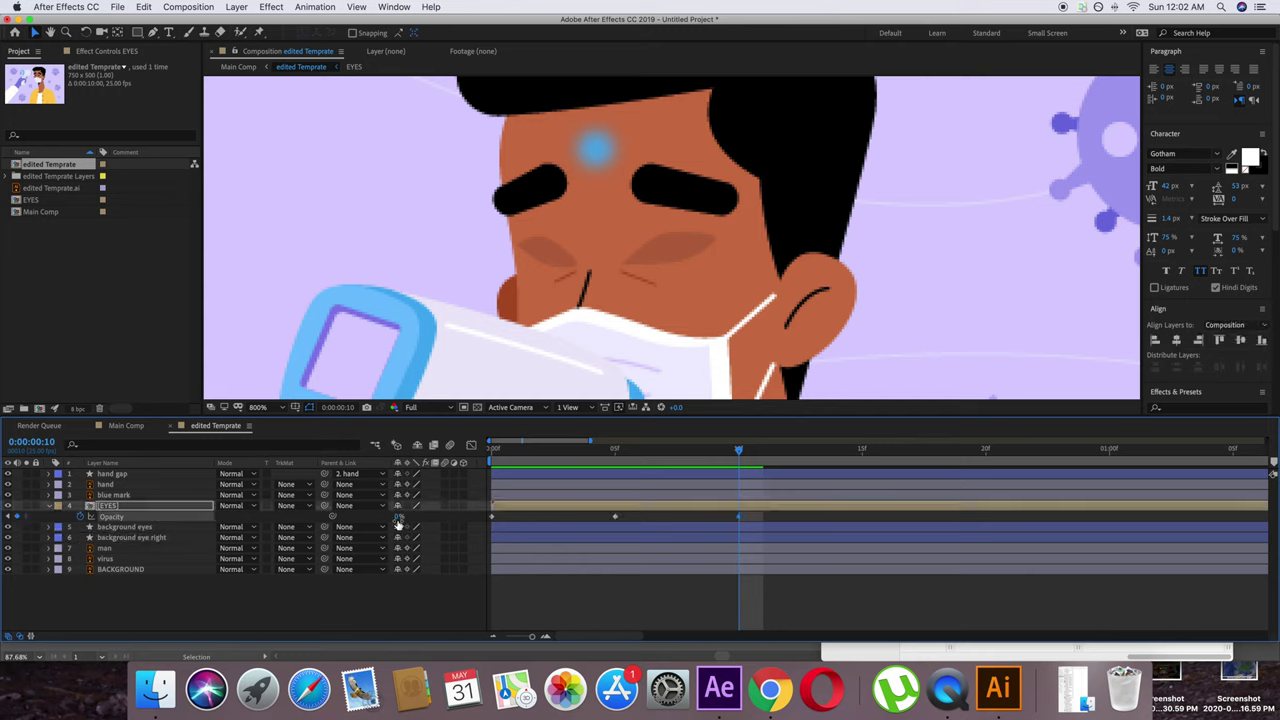
drag(738, 450, 862, 448)
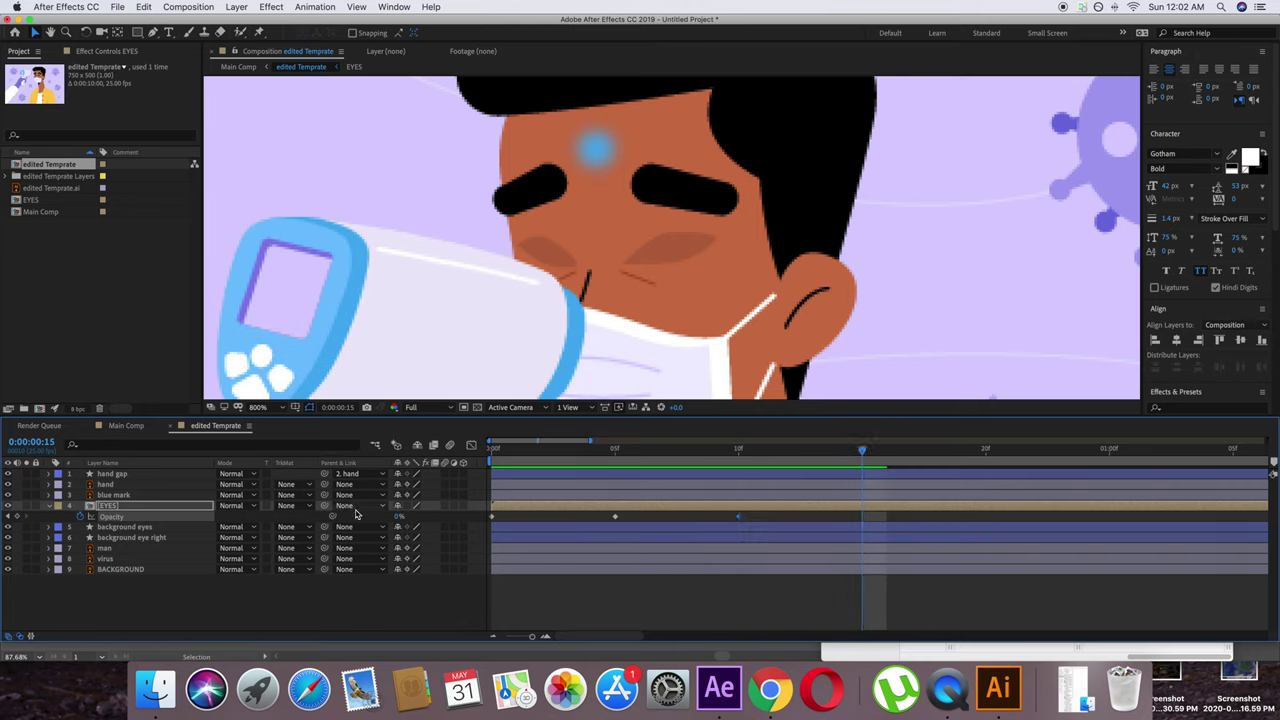
click(401, 517)
text(100)
key(Return)
drag(866, 452, 996, 452)
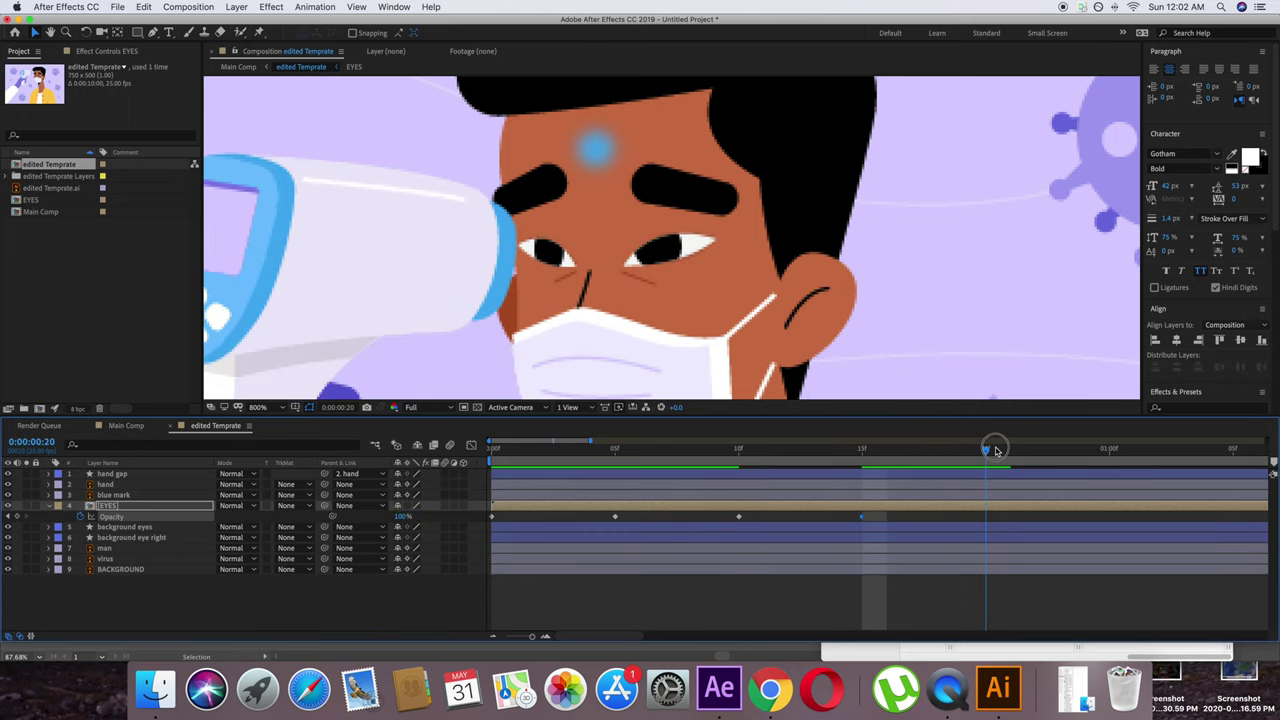
click(16, 519)
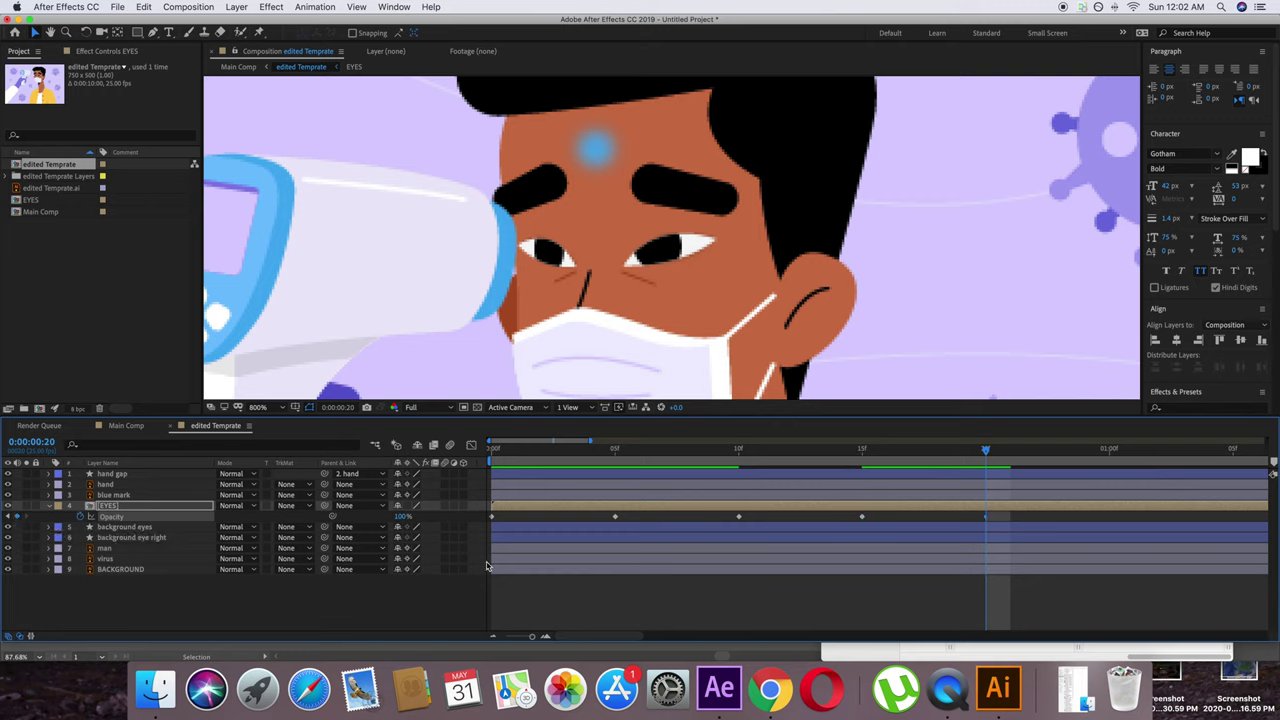
Step: Preview the single blink from the start of the composition
click(492, 636)
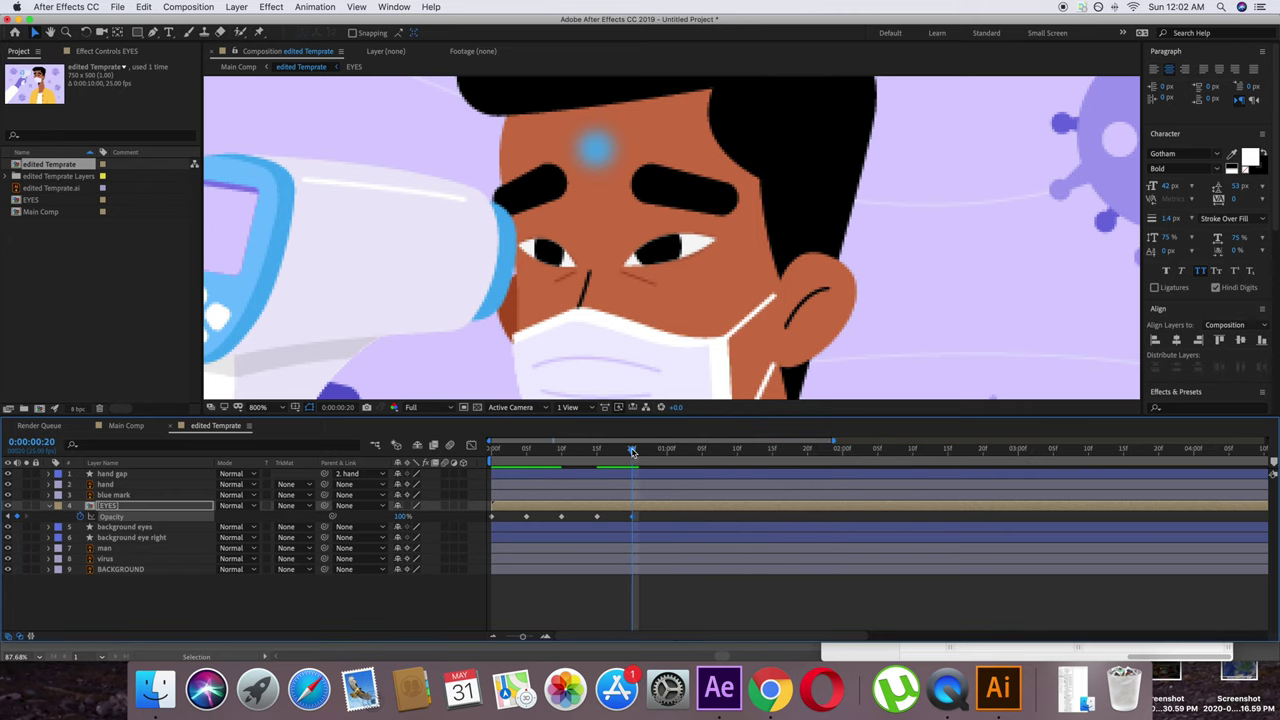
drag(632, 452, 480, 449)
click(422, 624)
key(space)
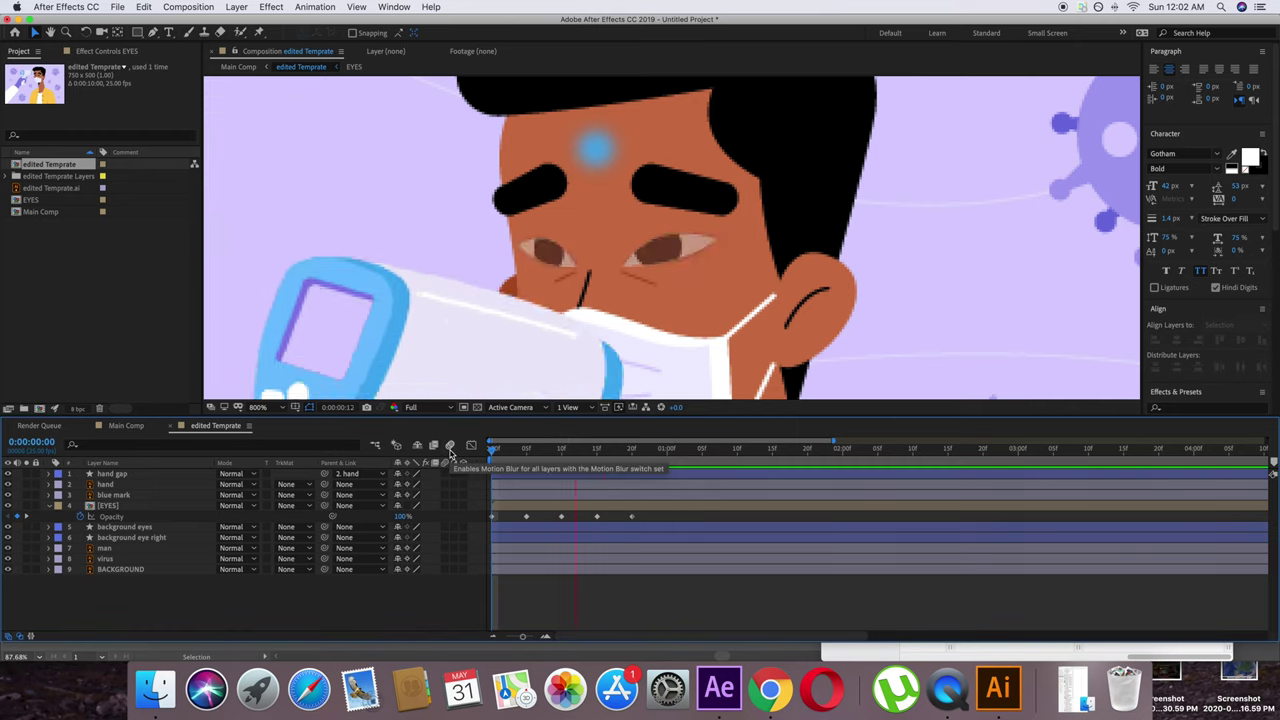
key(space)
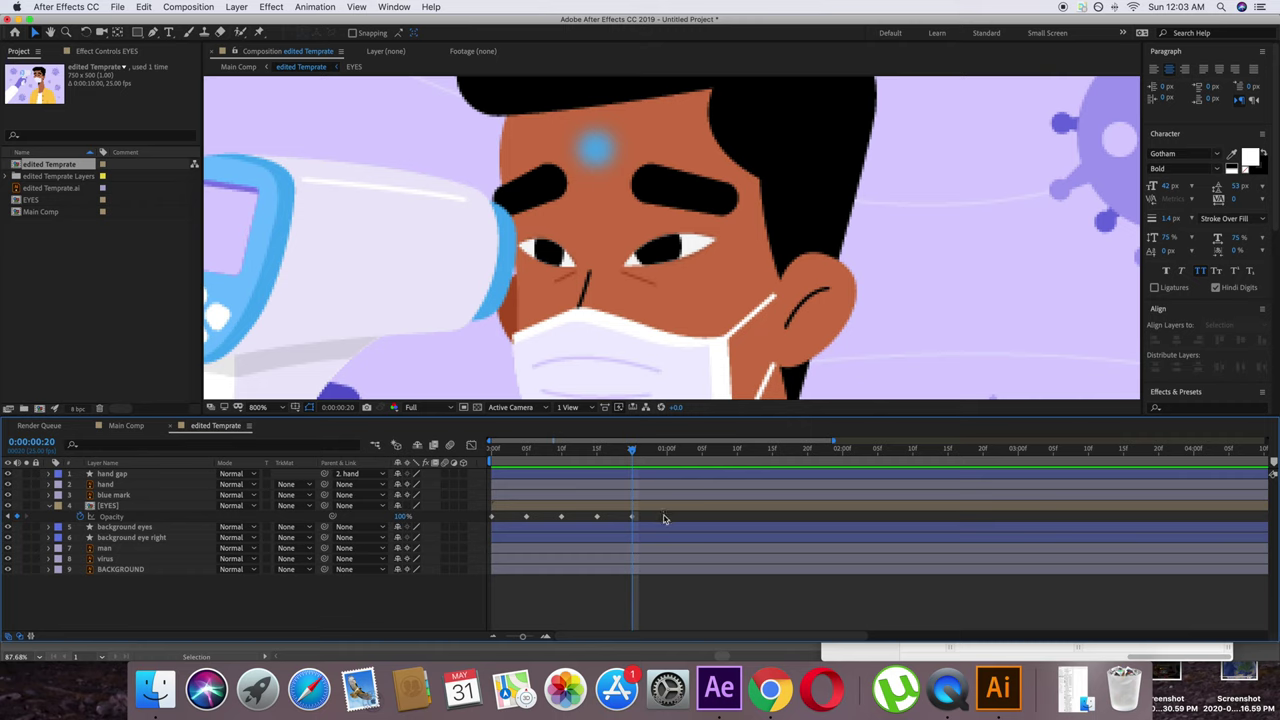
Step: Add the expression loopOut(type = "cycle", numKeyframes = 0) to the EYES opacity
alt+click(82, 520)
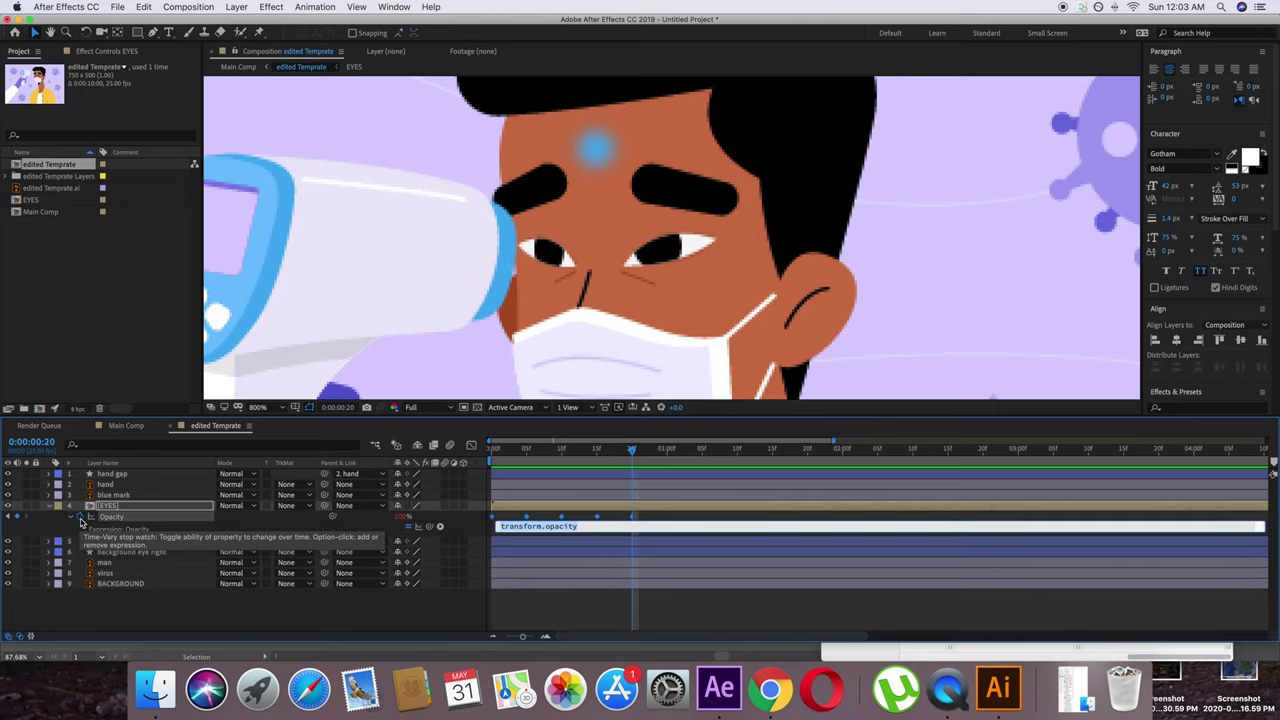
click(441, 528)
mouse_move(515, 615)
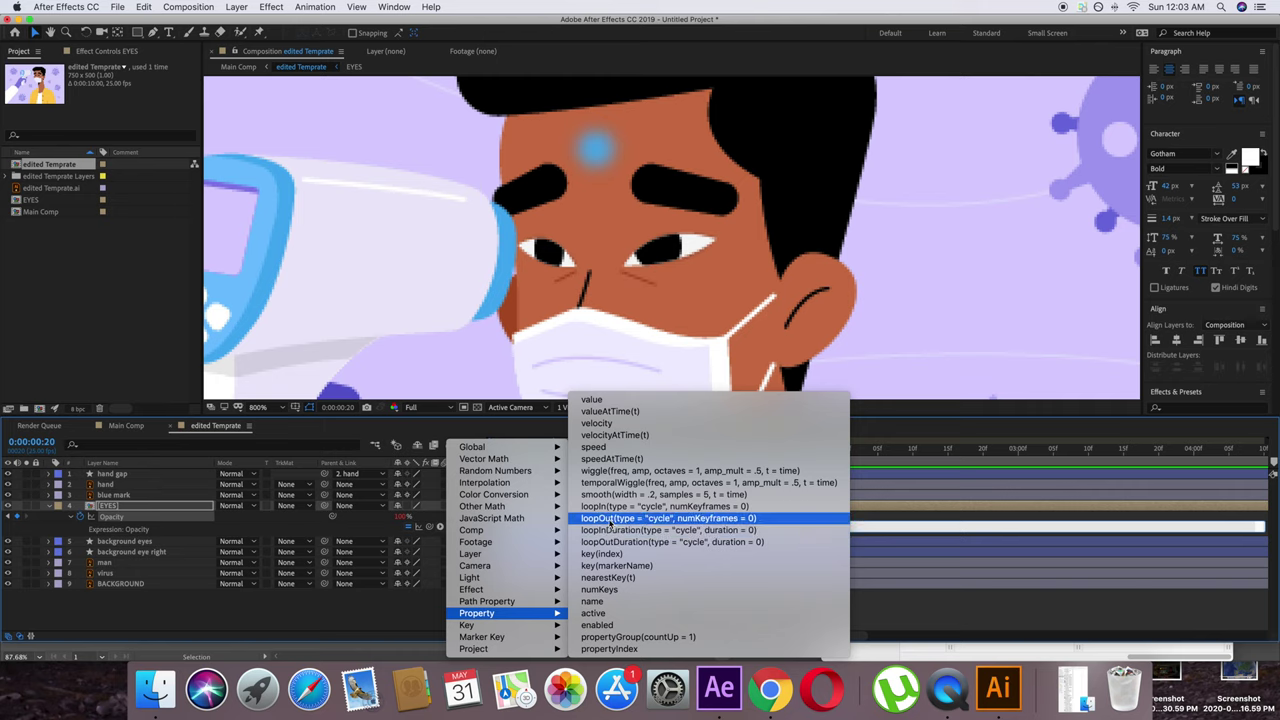
click(610, 518)
Step: Play back the repeating blink from the start, checking it across the whole illustration
drag(620, 448, 445, 452)
key(space)
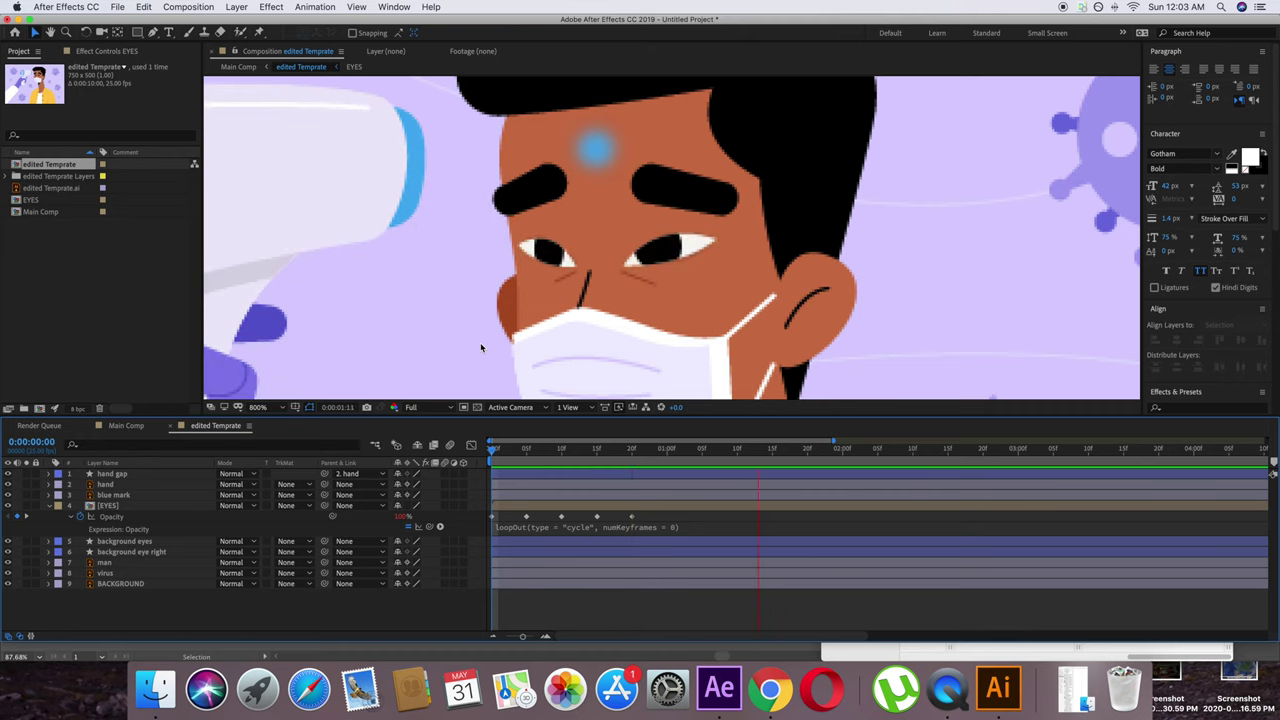
scroll(481, 314, down, 1)
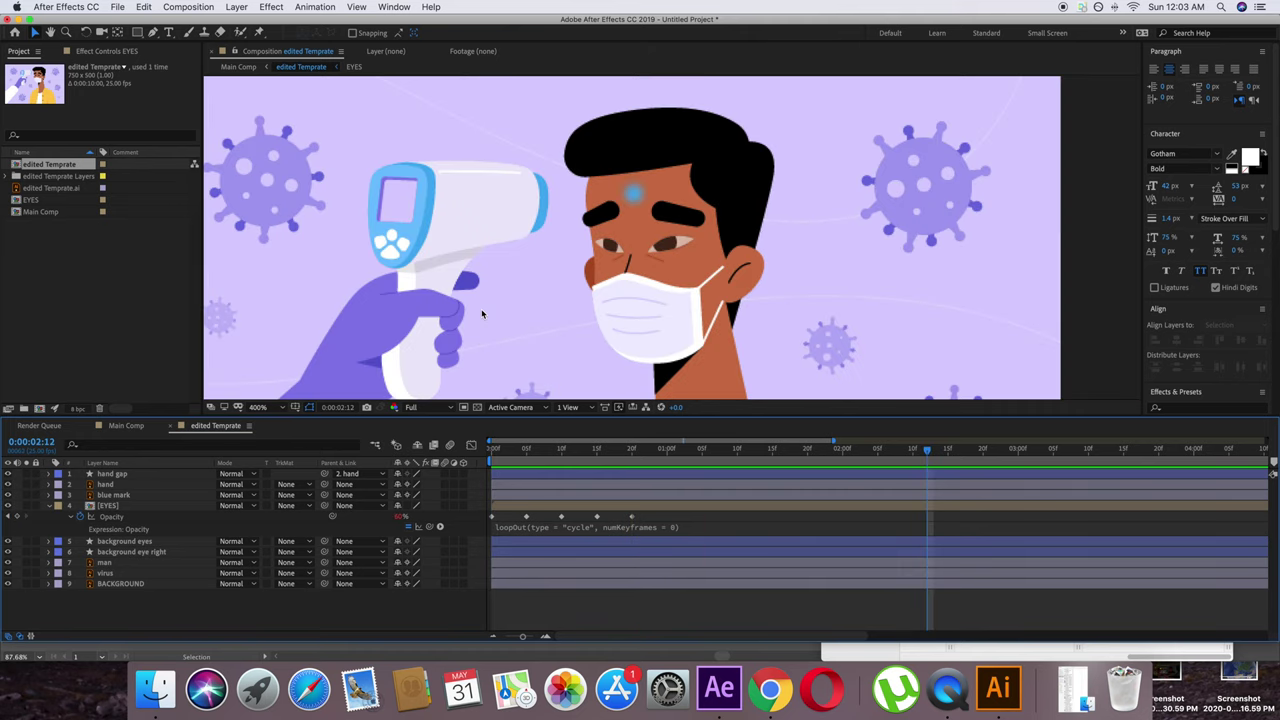
scroll(481, 314, down, 1)
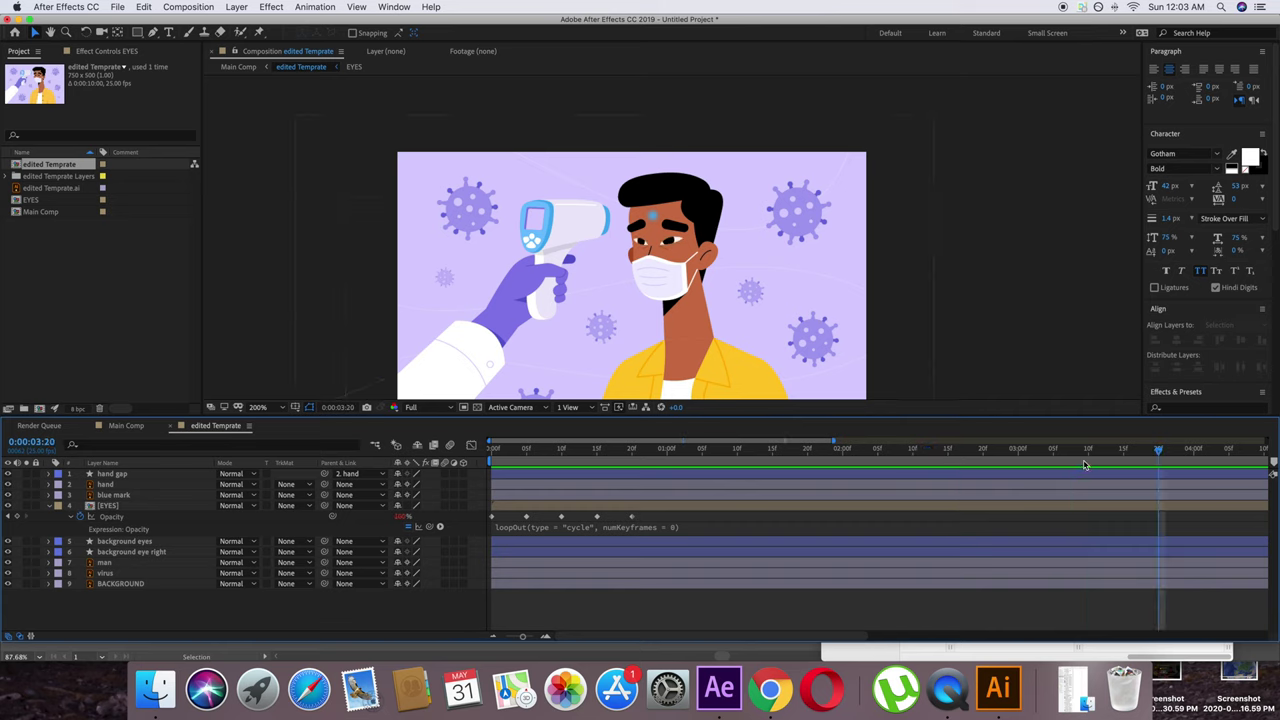
drag(1158, 457, 491, 449)
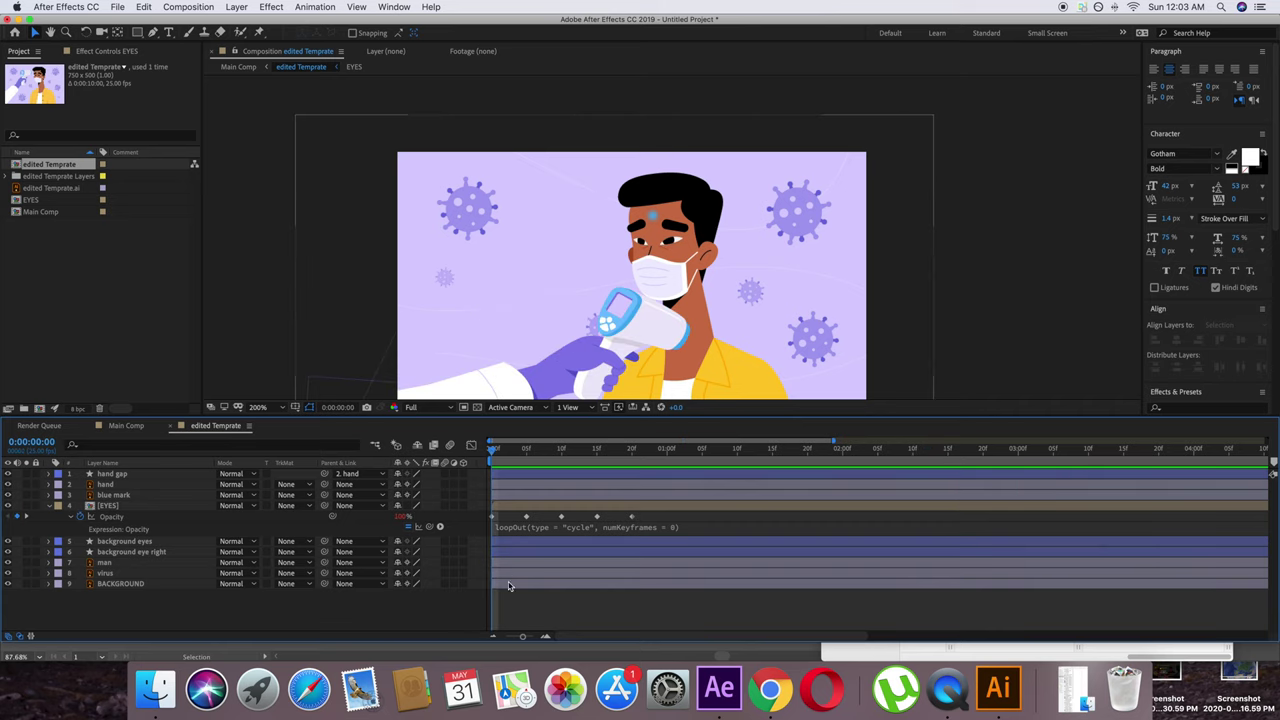
click(493, 637)
key(space)
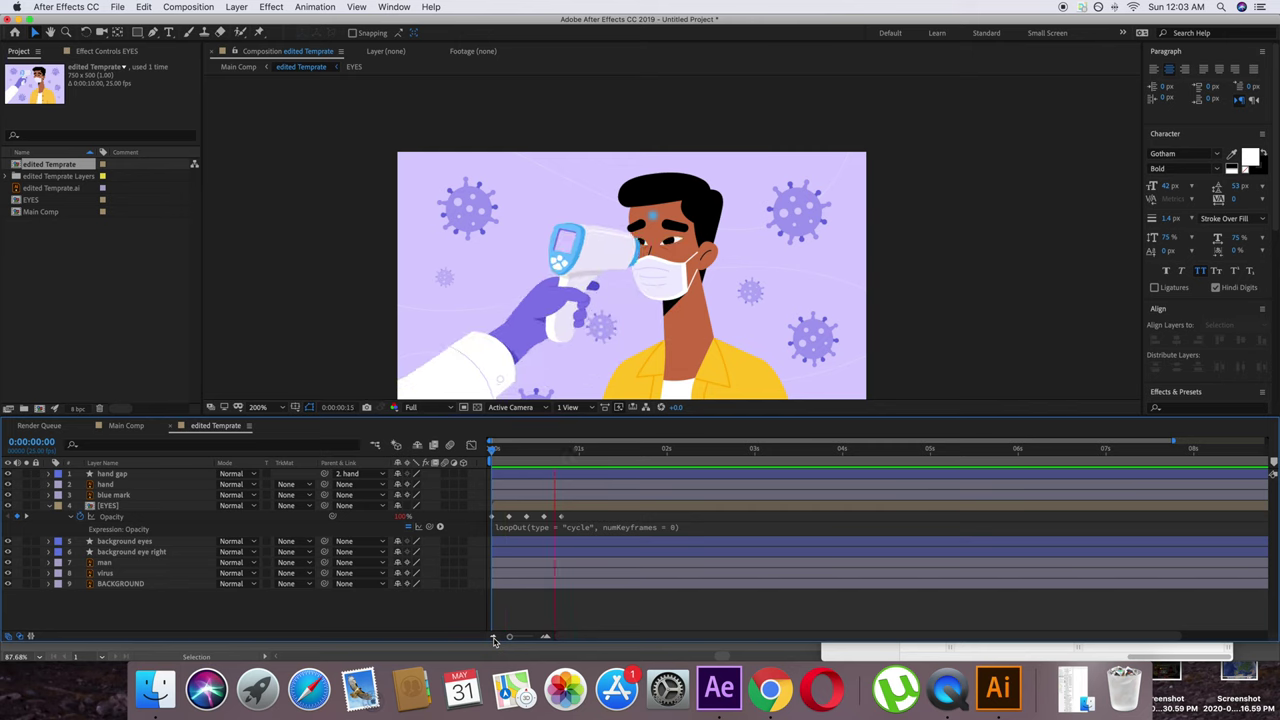
key(space)
Step: Move the last EYES opacity keyframe past the one-second mark to lengthen the pause between blinks, and preview it
drag(620, 453, 565, 450)
click(562, 518)
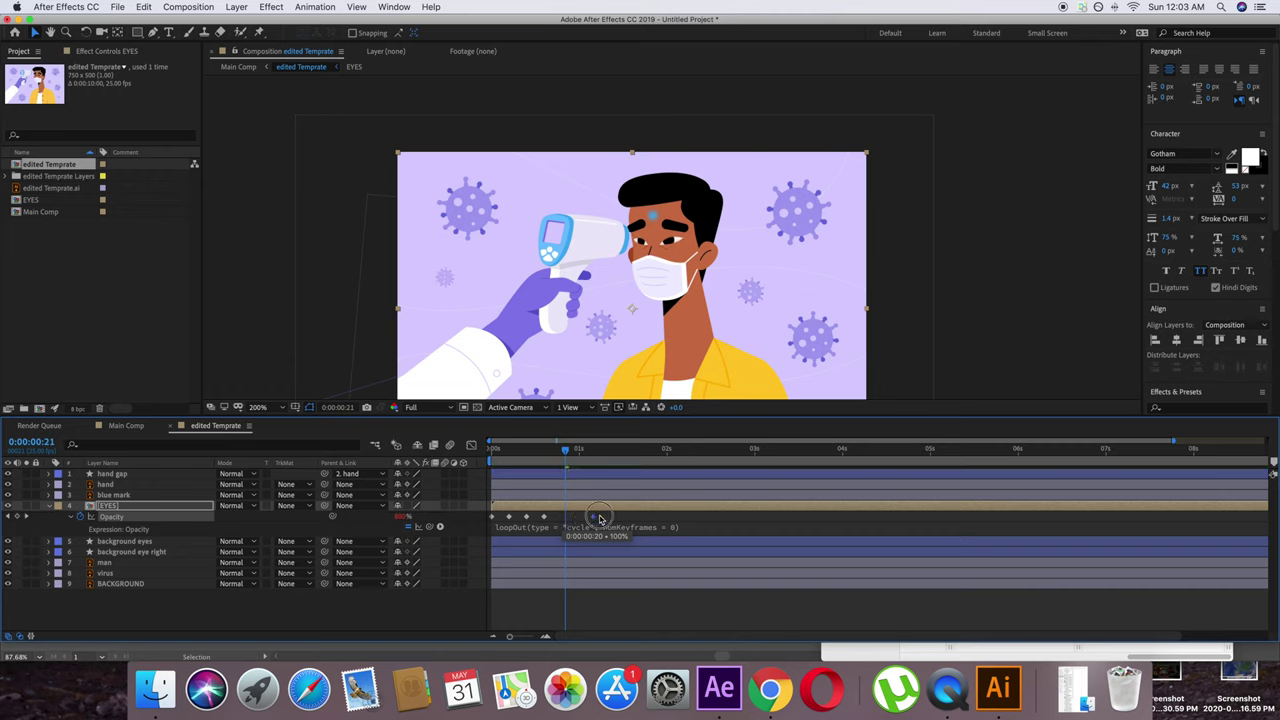
click(610, 622)
key(space)
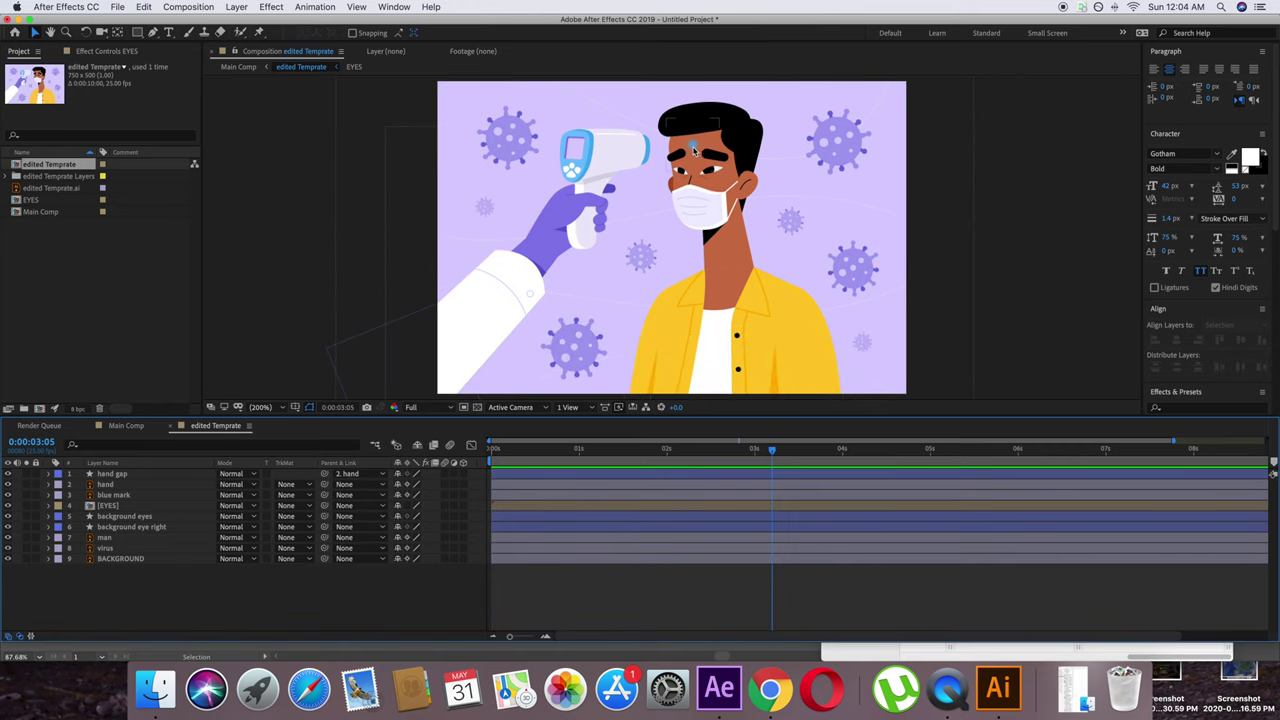
Step: Add a 100% opacity keyframe to the blue mark layer at 0:00:01:02
drag(772, 450, 587, 454)
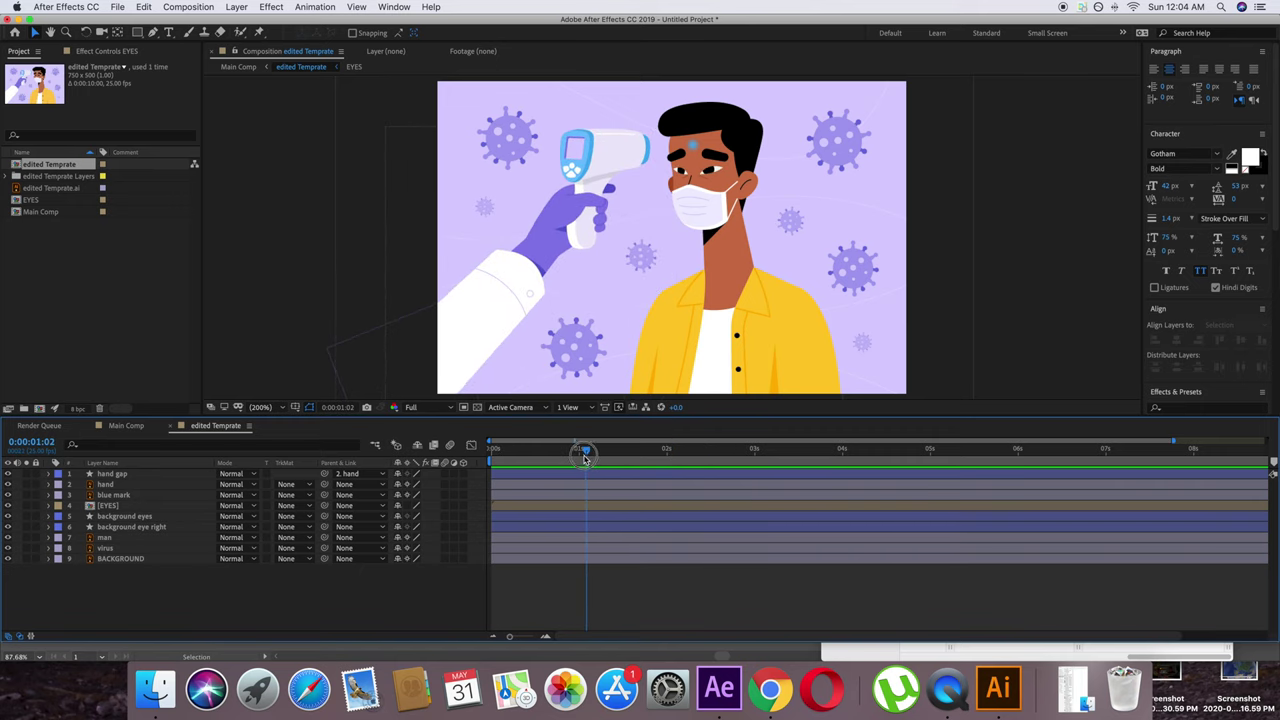
click(108, 495)
key(t)
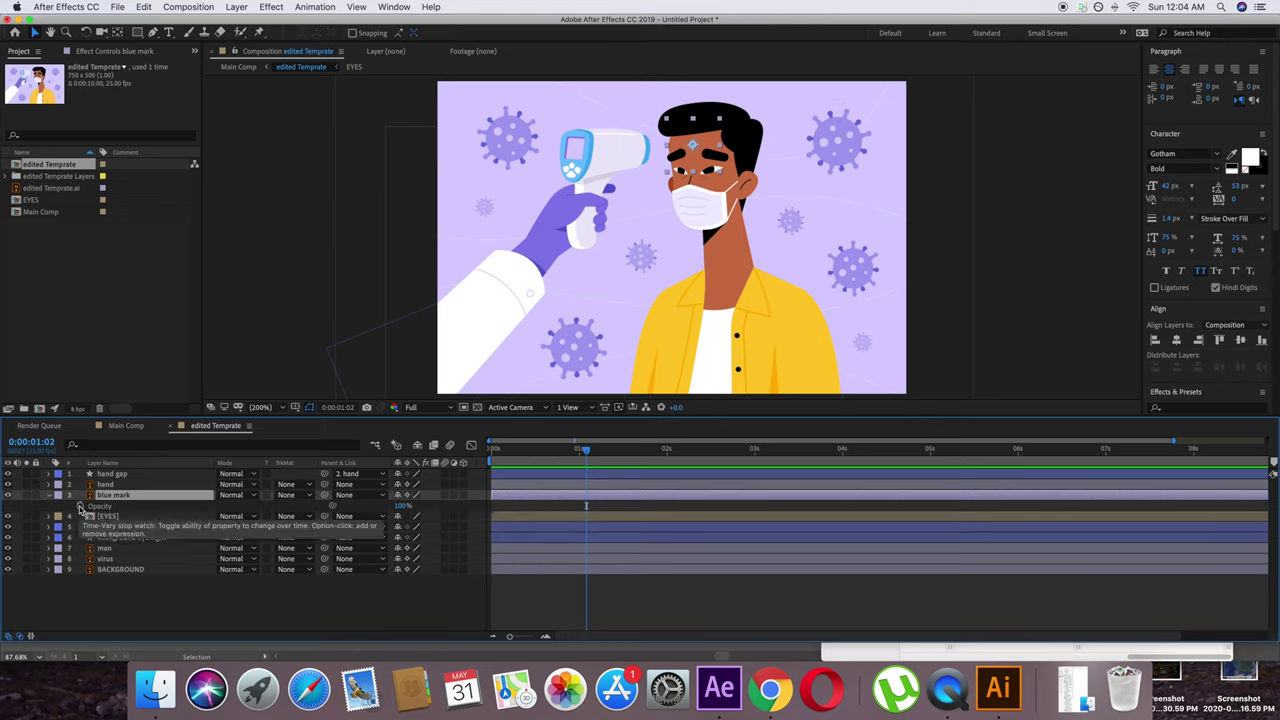
click(80, 507)
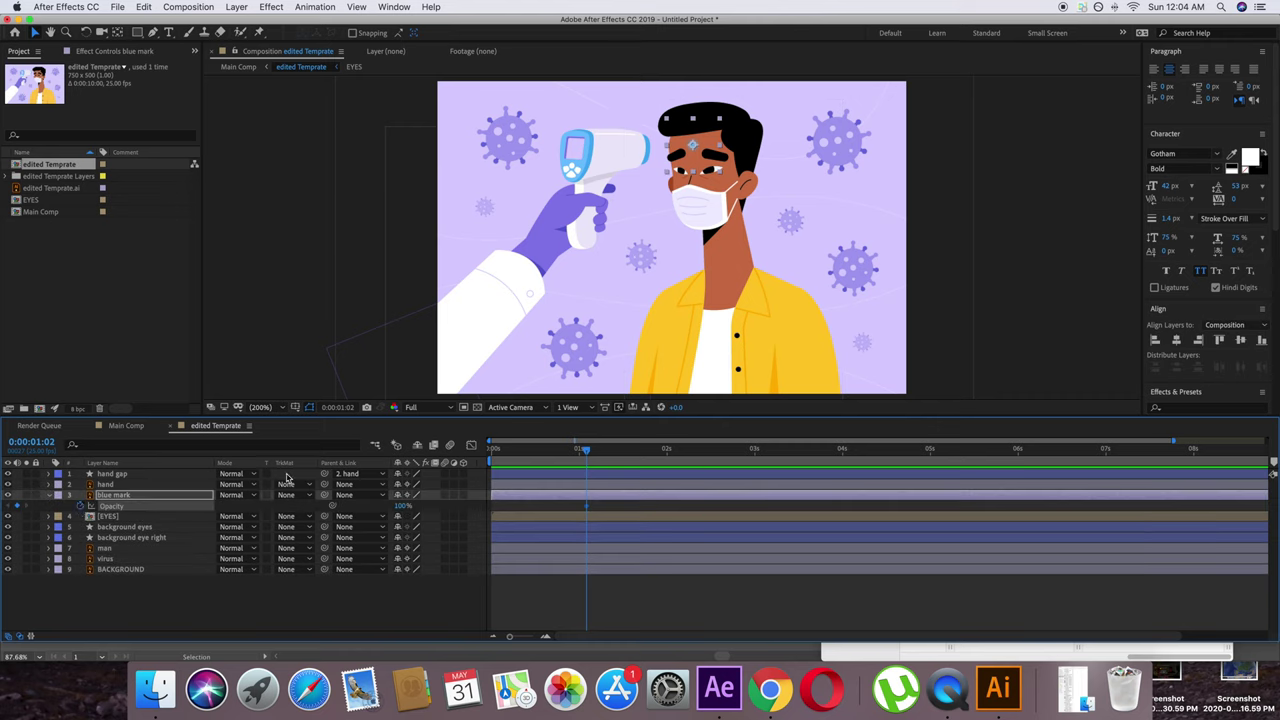
Step: Set the blue mark's opacity to 0% at about 0:00:00:16 and preview its fade-in
drag(589, 457, 547, 455)
drag(400, 508, 216, 508)
click(500, 589)
click(653, 452)
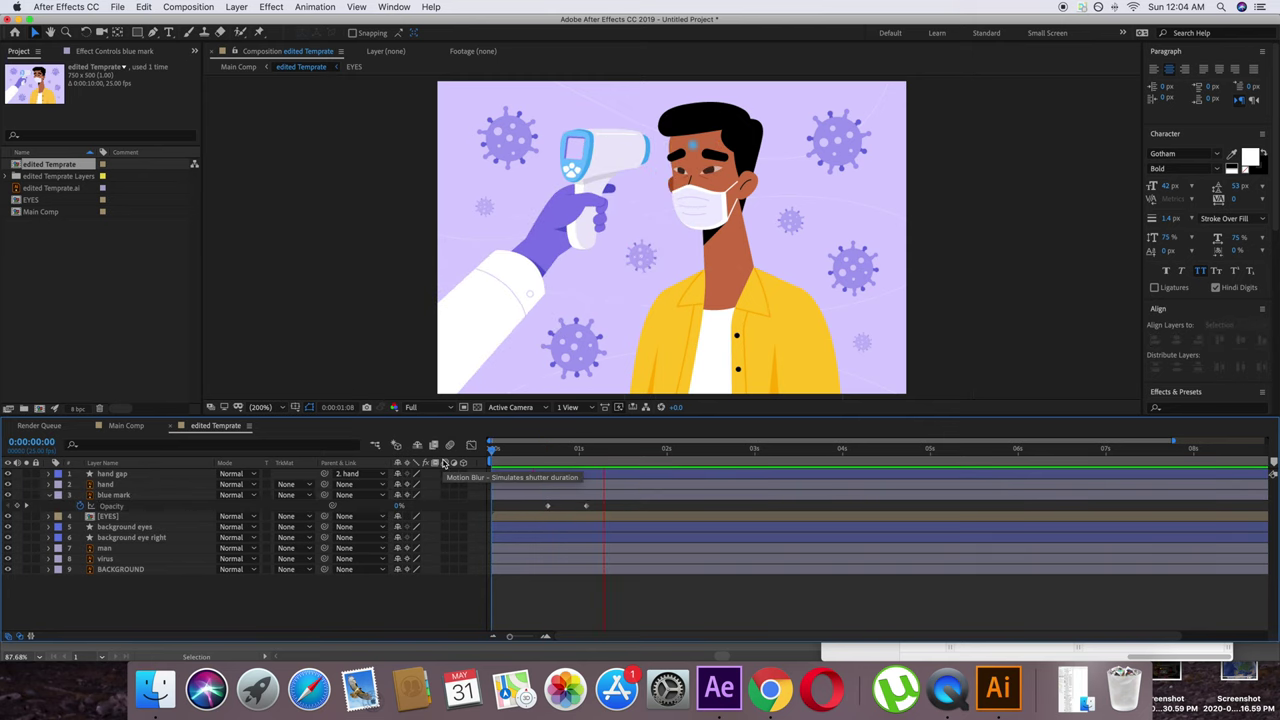
Step: At 0:00:01:11, trace a closed four-cornered shape over the thermometer's display with the Pen tool on its own shape layer
mouse_move(628, 458)
mouse_down()
mouse_move(565, 450)
mouse_move(617, 450)
mouse_up()
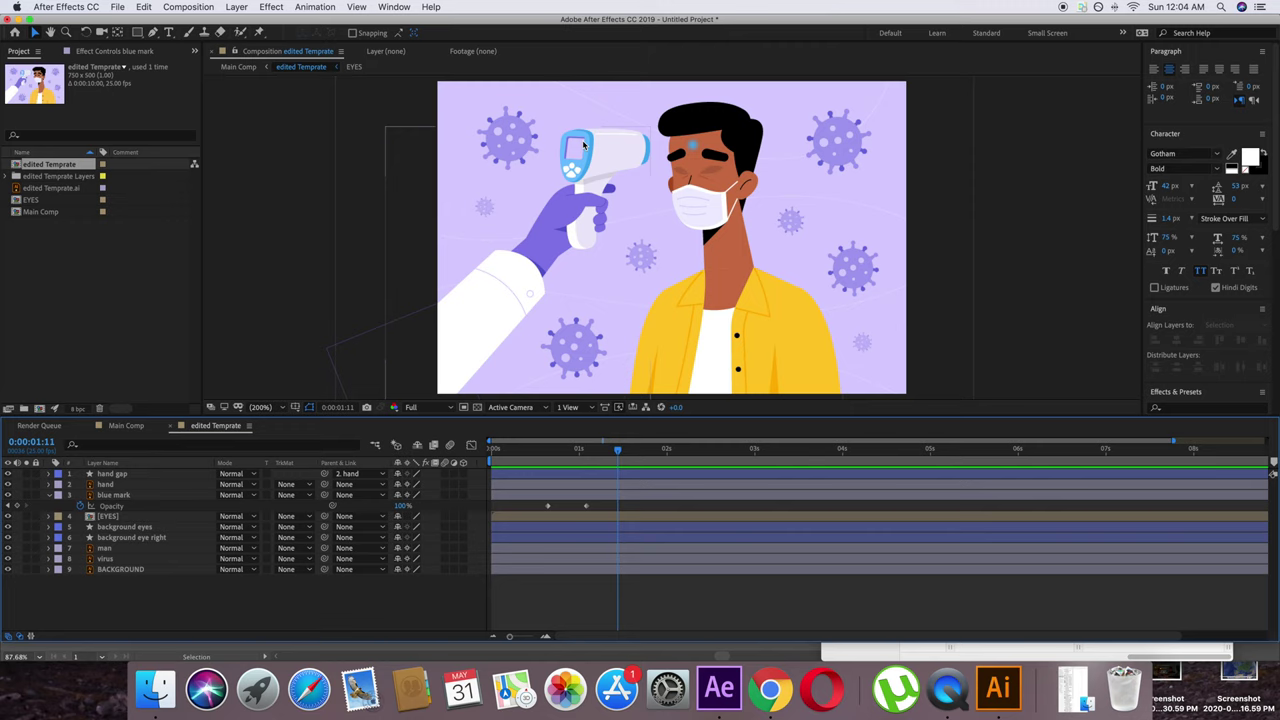
scroll(581, 170, up, 2)
key(g)
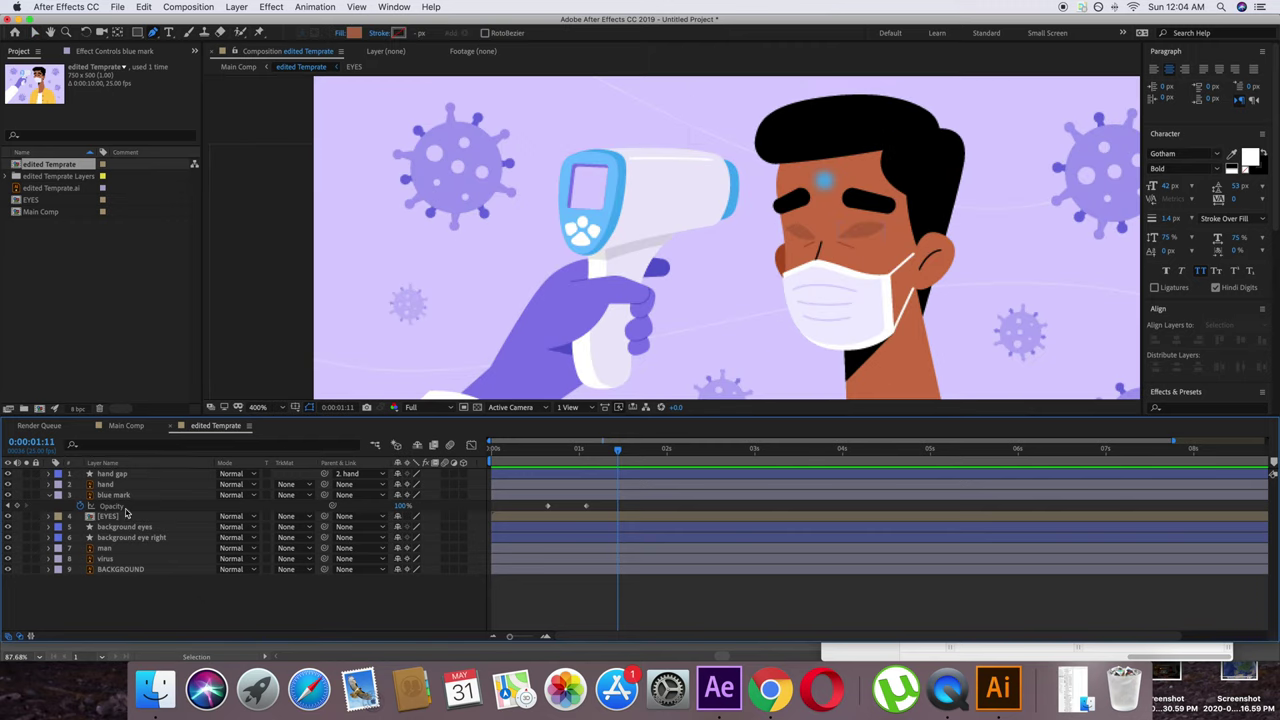
click(154, 35)
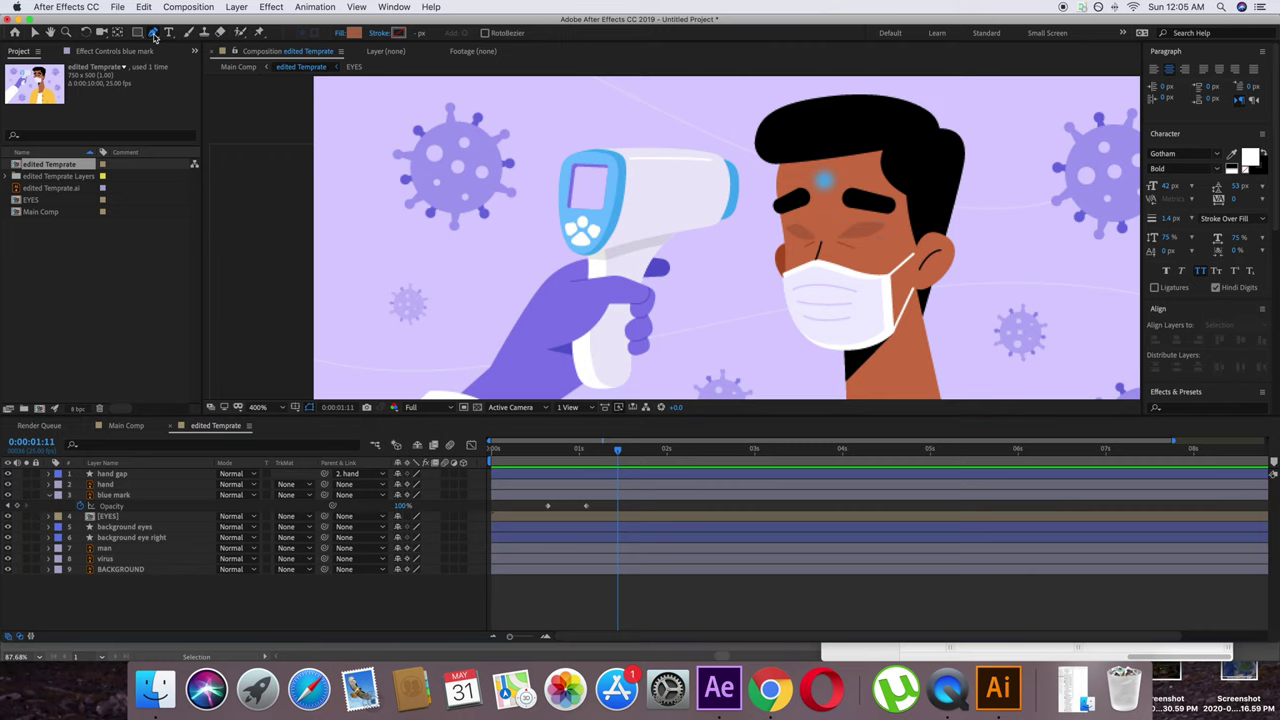
scroll(573, 173, up, 6)
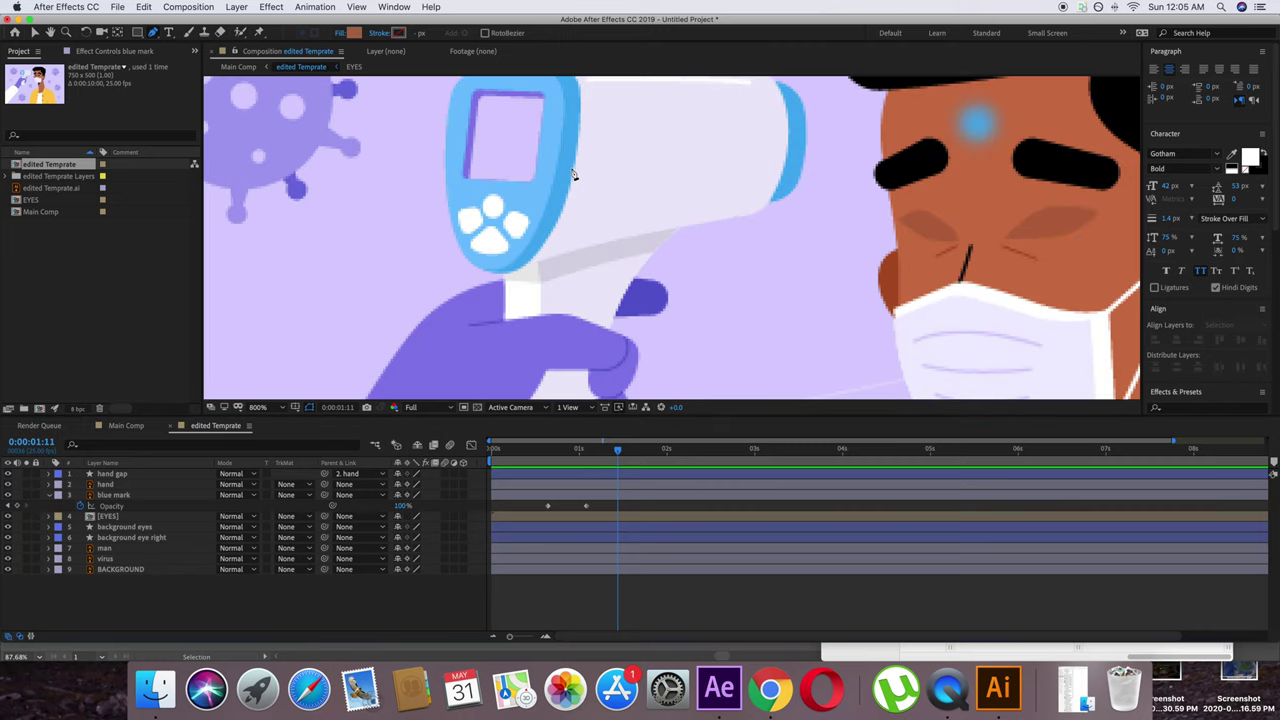
key(h)
key(g)
click(525, 158)
click(645, 158)
click(625, 322)
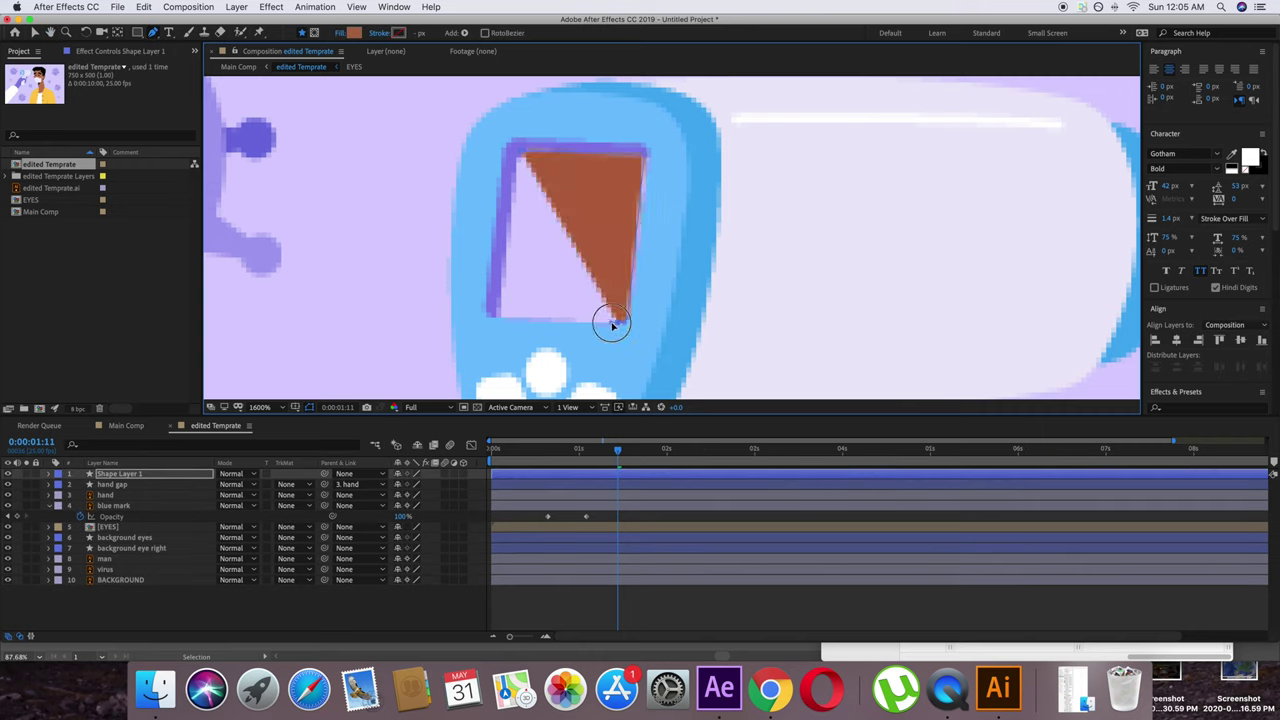
click(517, 154)
Step: Recolour the display shape's fill to bright green and rename its layer green screen
click(354, 33)
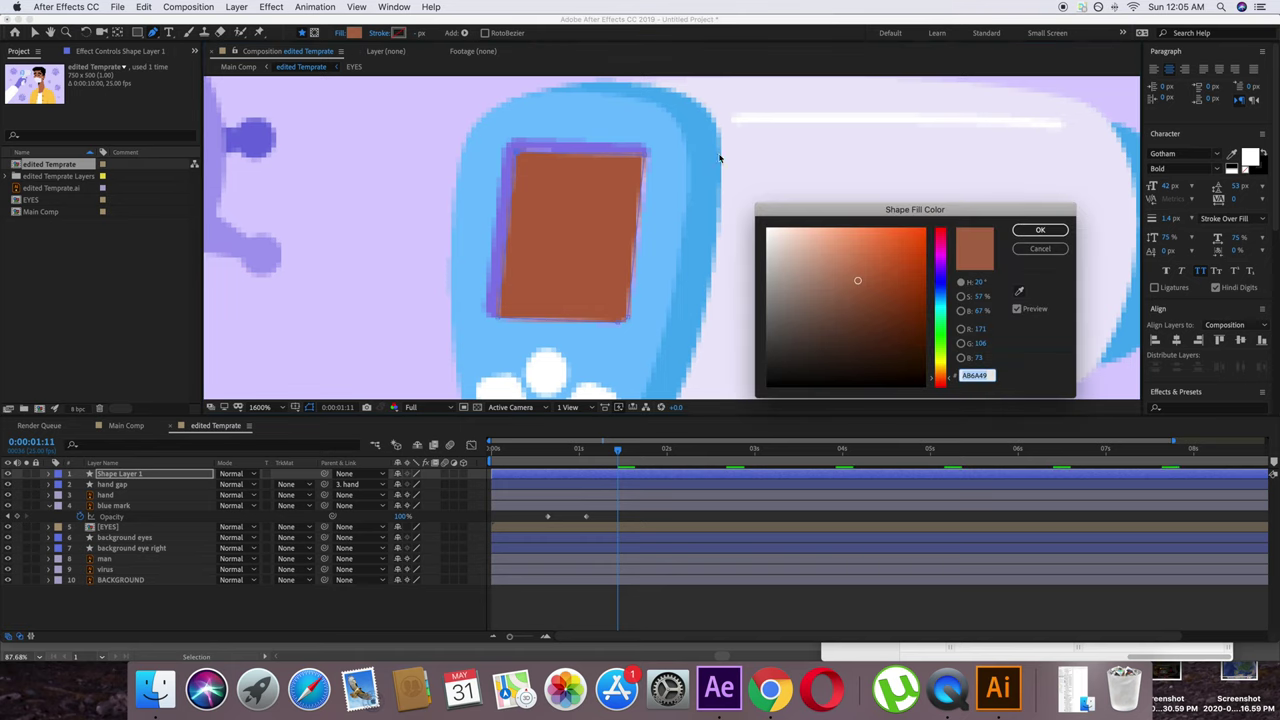
drag(937, 352, 938, 328)
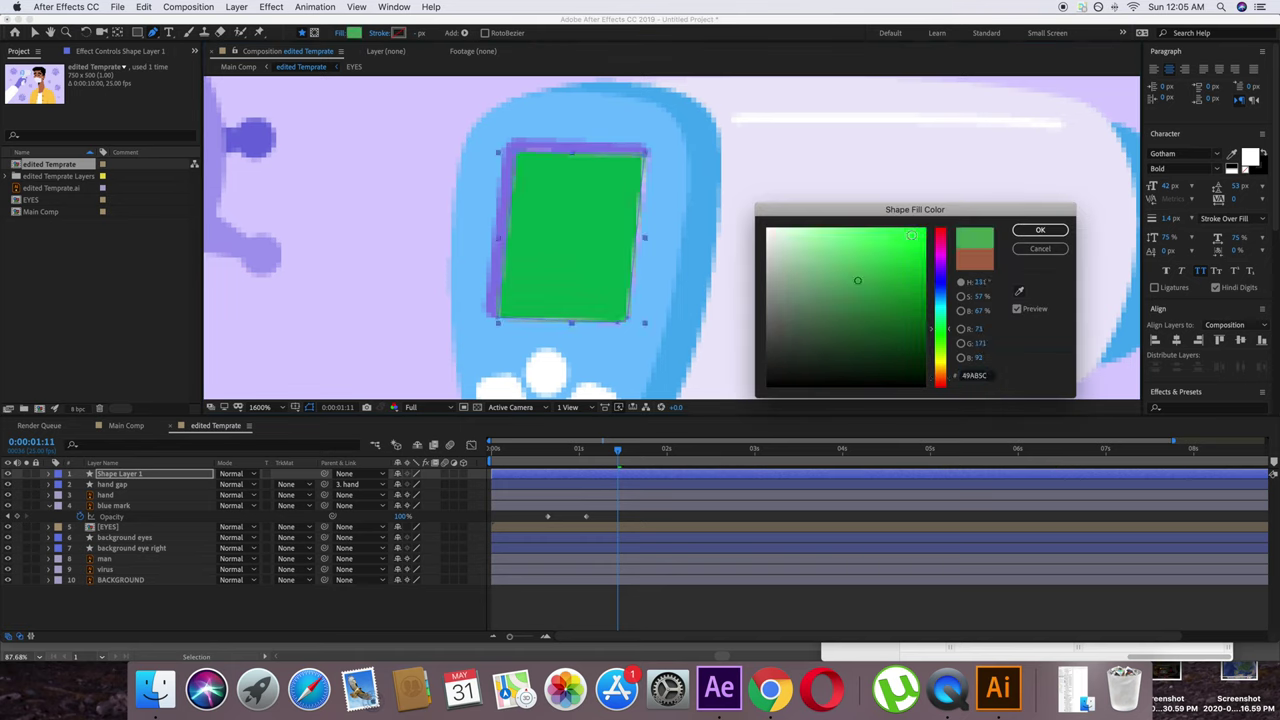
click(913, 233)
click(1038, 230)
key(Return)
text(green screen)
key(Return)
Step: Add a new text layer reading 98 to the edited Temprate composition
right_click(218, 516)
mouse_move(240, 523)
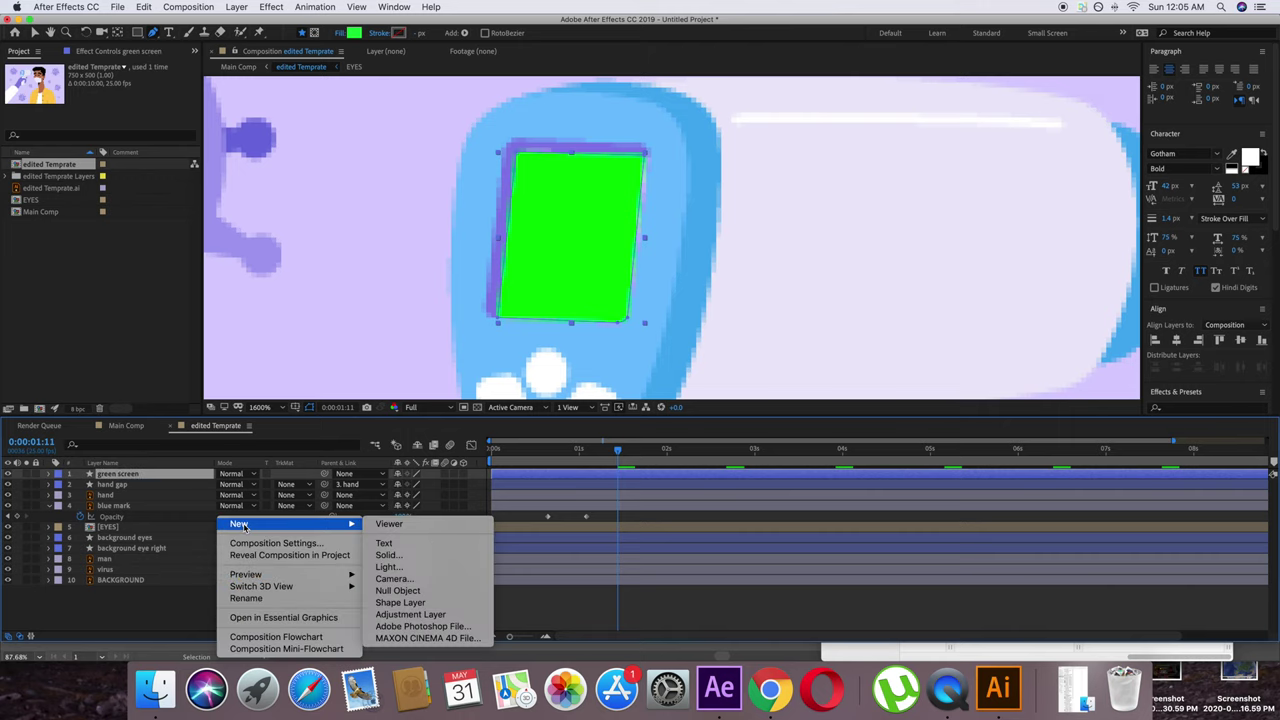
click(397, 543)
key(comma)
key(comma)
key(comma)
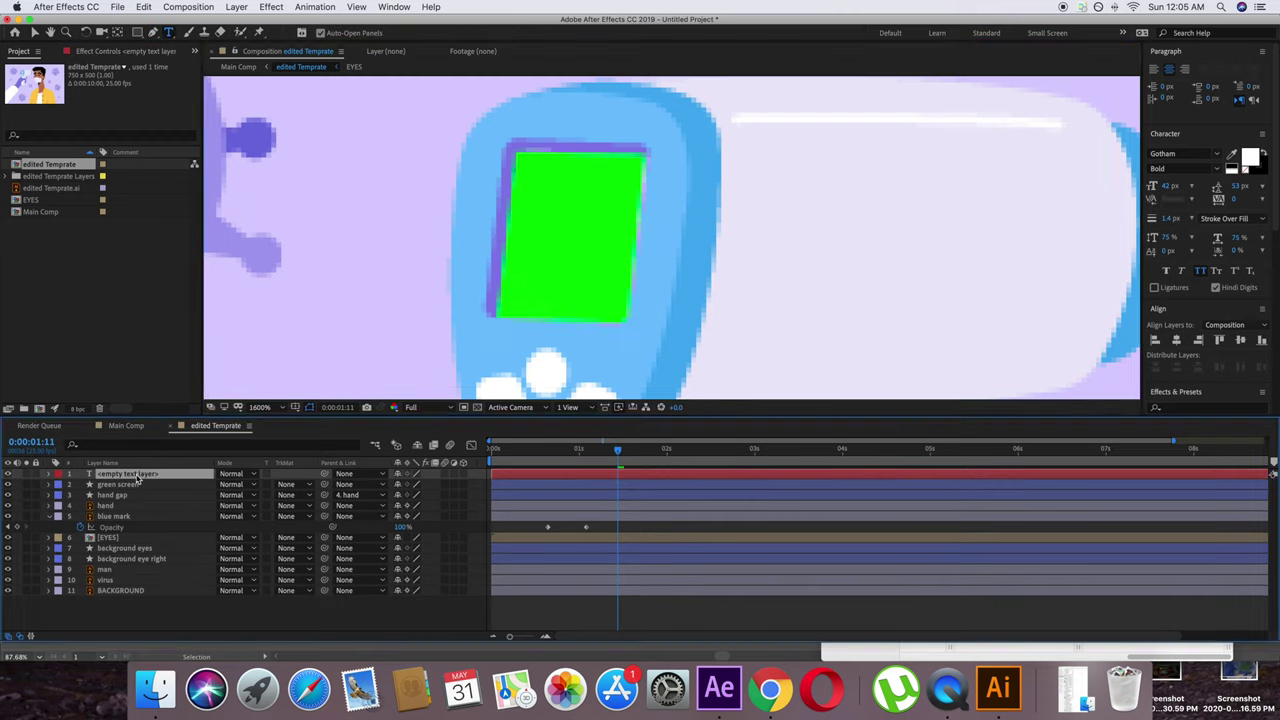
text(8)
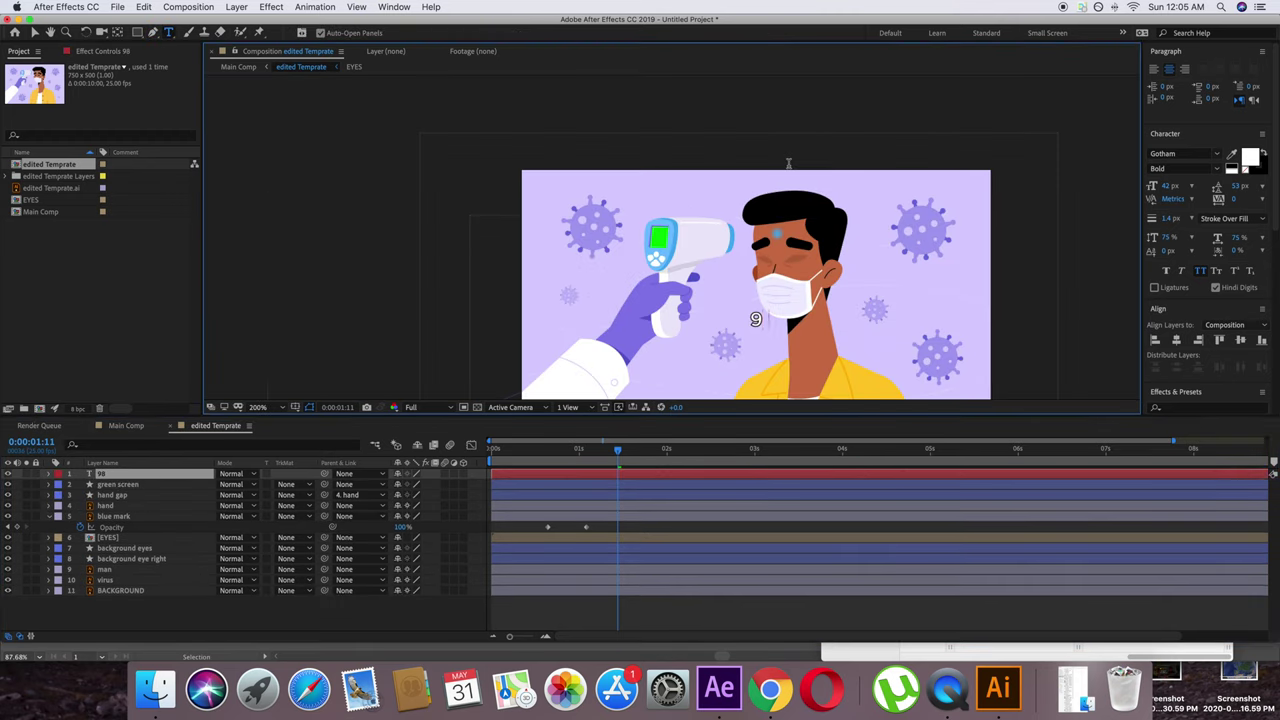
Step: Move the text onto the thermometer's display and extend it to read 98 C
scroll(788, 163, up, 1)
drag(840, 392, 645, 242)
double_click(194, 475)
text(C)
key(Escape)
Step: Scale the 98 C text layer to 32% and centre it on the green display
key(v)
key(s)
drag(412, 486, 358, 472)
drag(642, 249, 650, 235)
drag(394, 478, 362, 474)
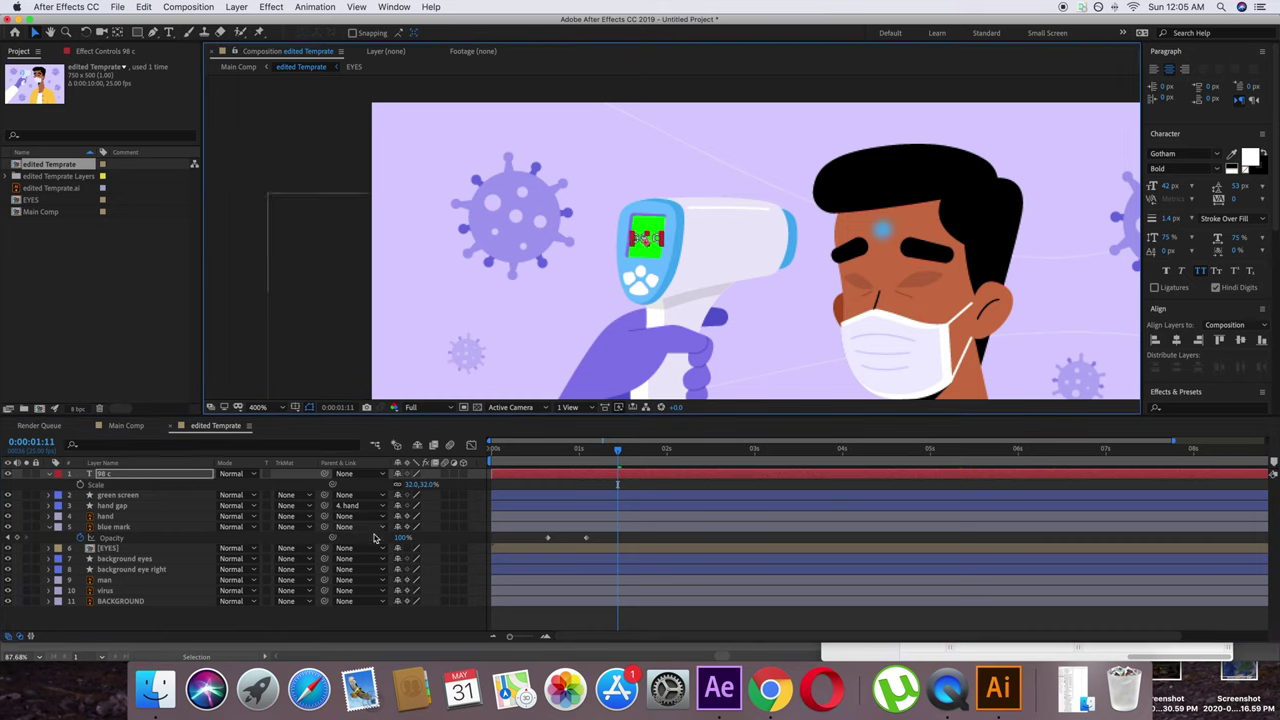
Step: Make the 98 C text black, with a 45 px font size and 68% horizontal scale
key(period)
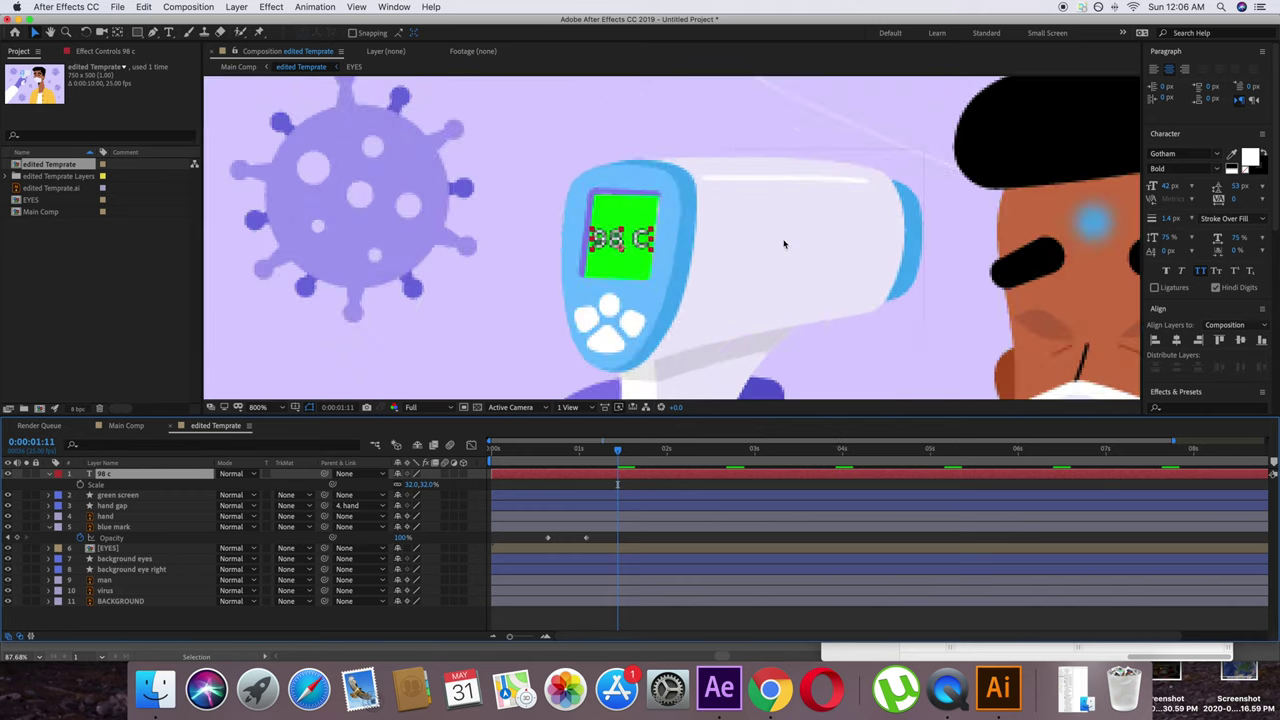
click(1247, 172)
click(1231, 168)
drag(1166, 186, 1169, 186)
drag(1239, 237, 1231, 237)
key(super+shift+a)
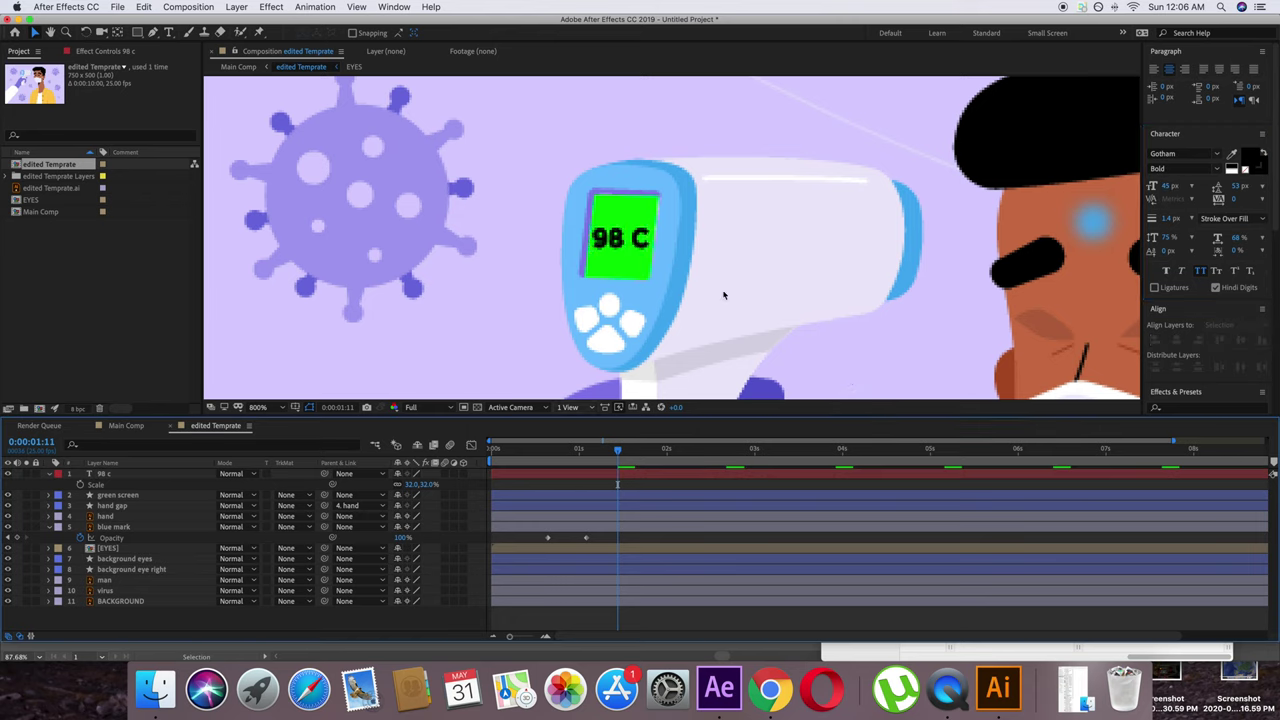
Step: Parent the 98 C text and green screen layers to the hand layer and preview the motion
scroll(723, 294, down, 2)
scroll(764, 308, up, 1)
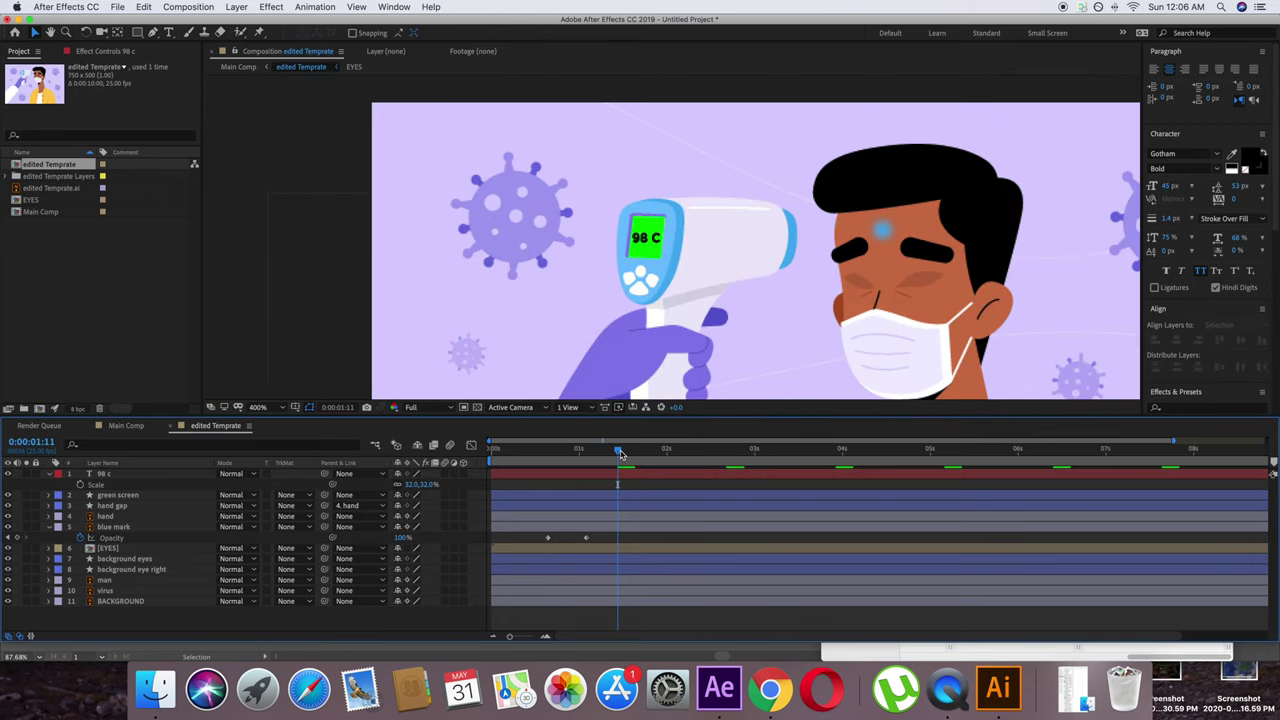
click(113, 475)
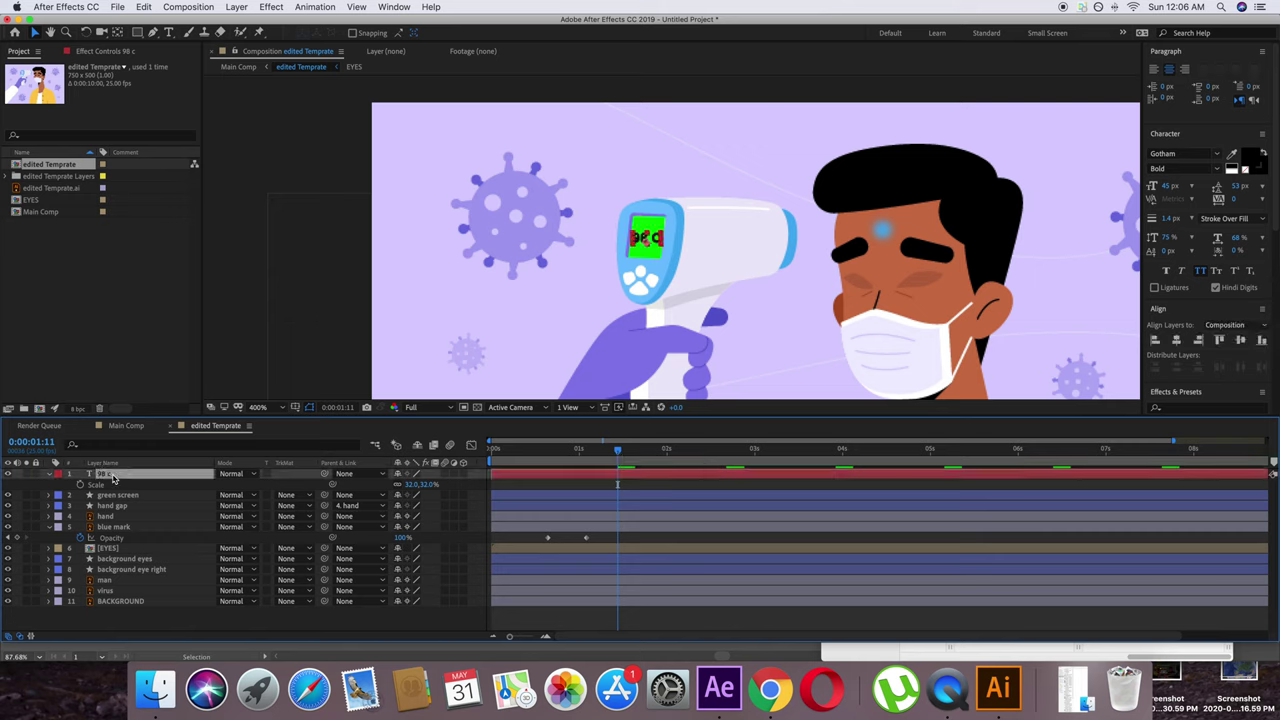
shift+click(117, 496)
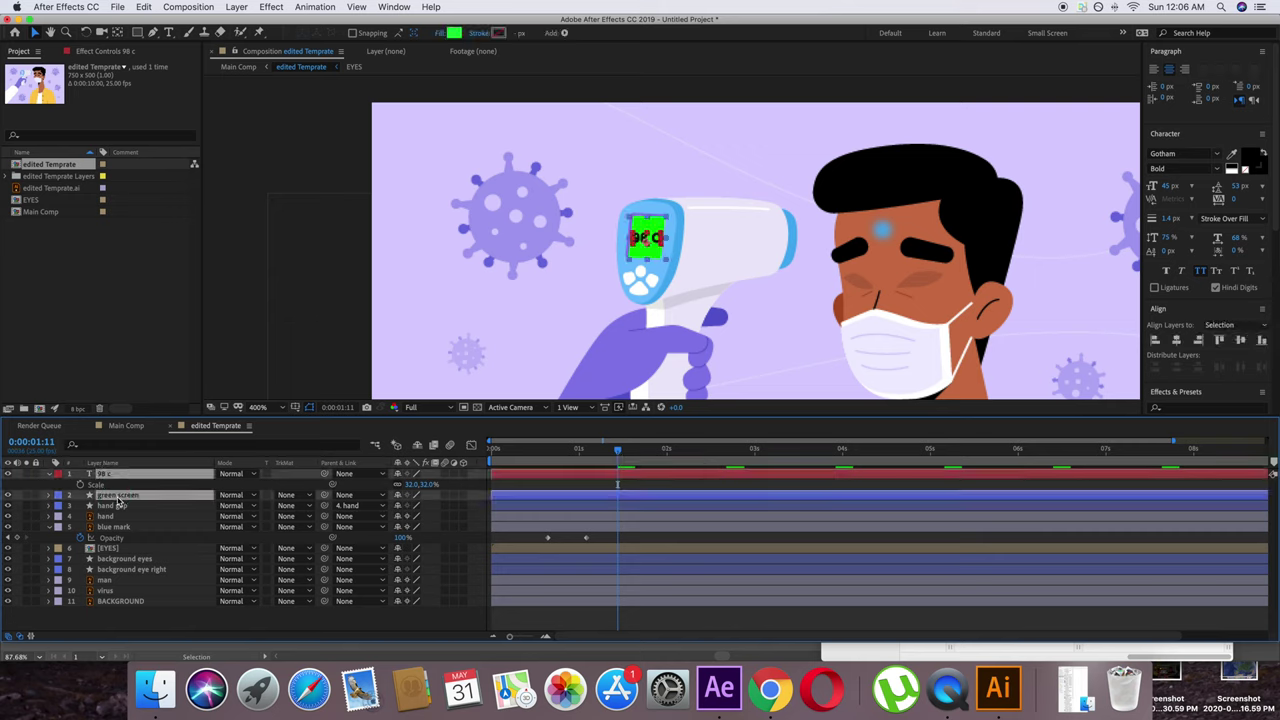
drag(323, 475, 128, 517)
click(582, 450)
mouse_move(580, 452)
mouse_down()
mouse_move(525, 450)
mouse_move(621, 452)
mouse_move(543, 451)
mouse_move(581, 451)
mouse_up()
scroll(710, 330, down, 2)
scroll(710, 330, down, 1)
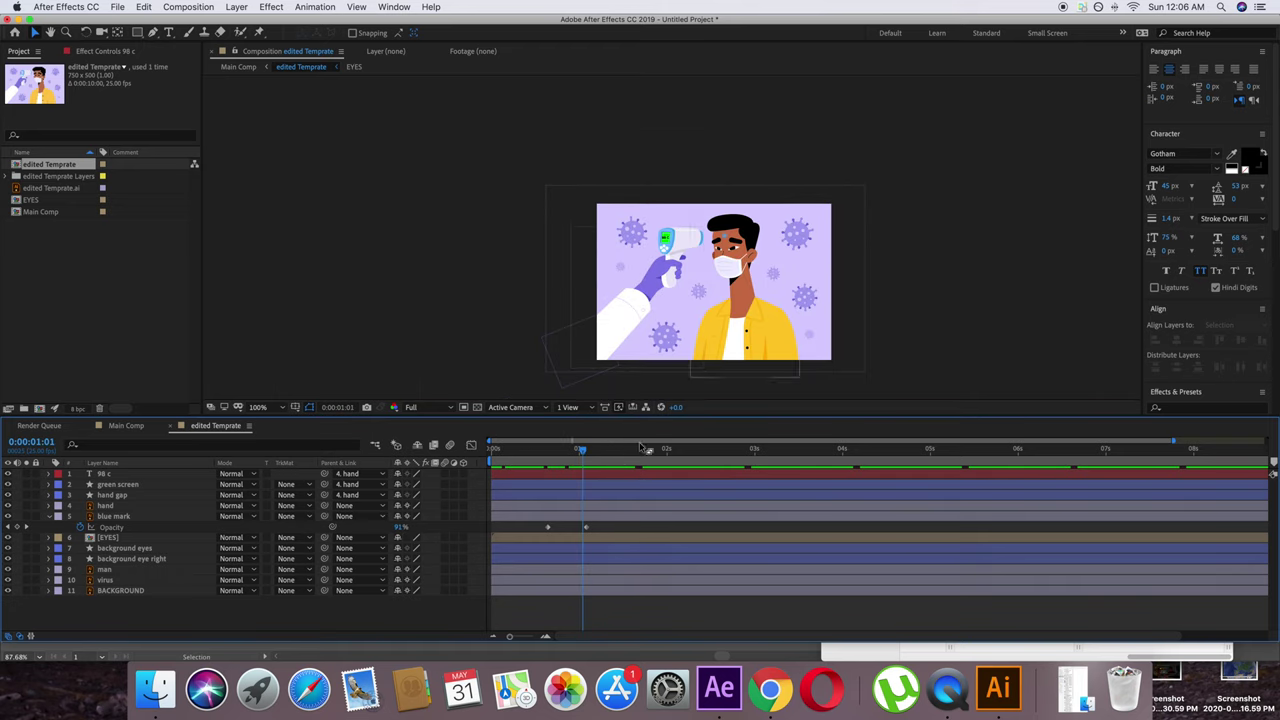
key(space)
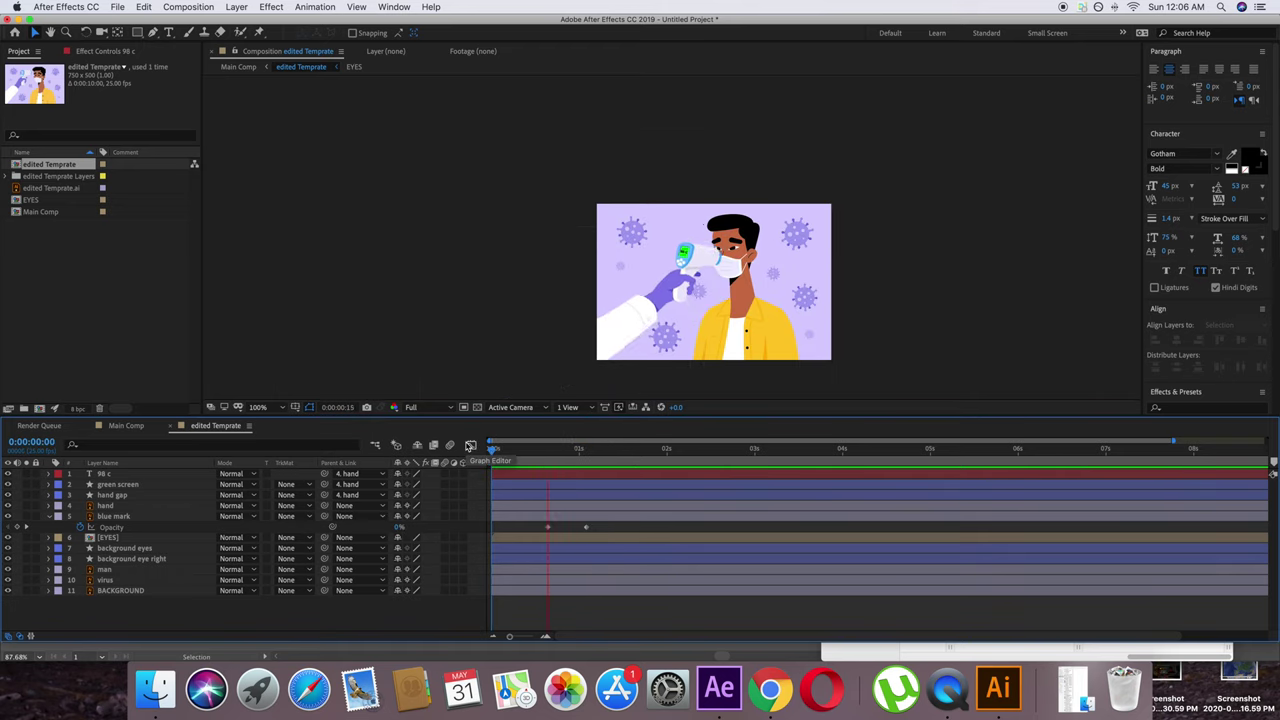
key(space)
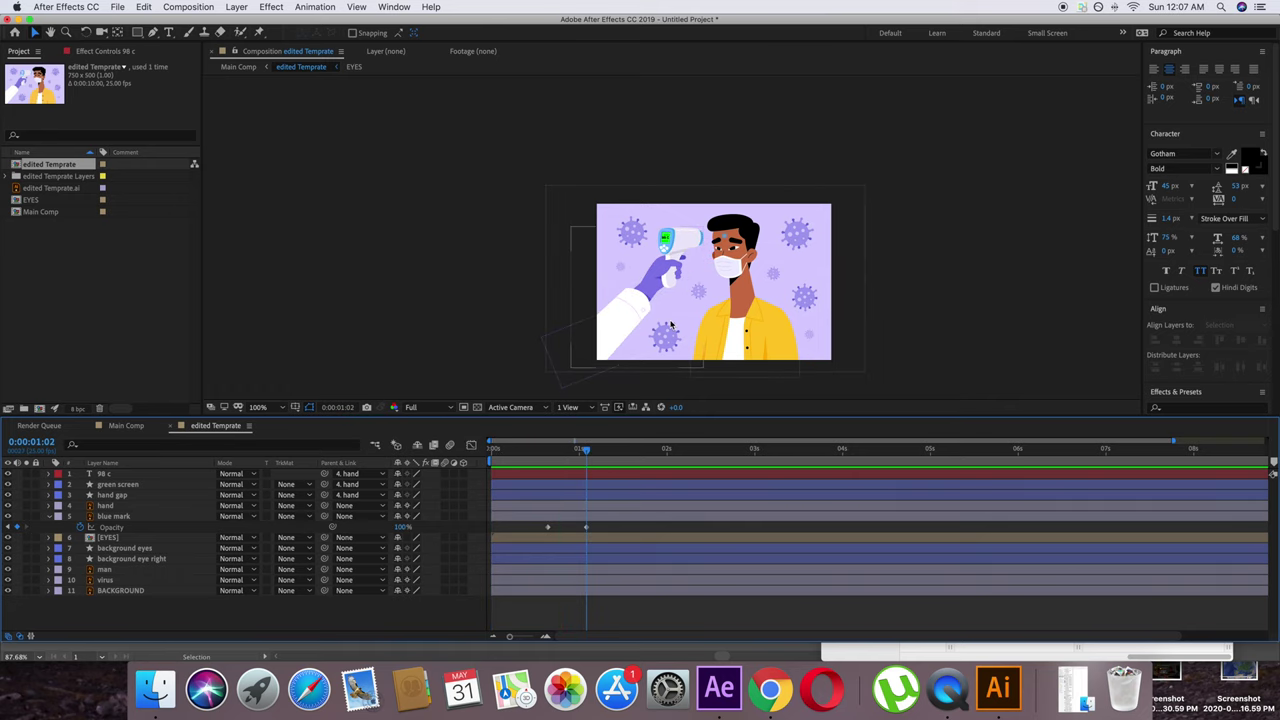
Step: Add 100% opacity keyframes to the 98 C text and green screen layers at 0:00:01:20
scroll(671, 323, up, 2)
drag(586, 450, 650, 449)
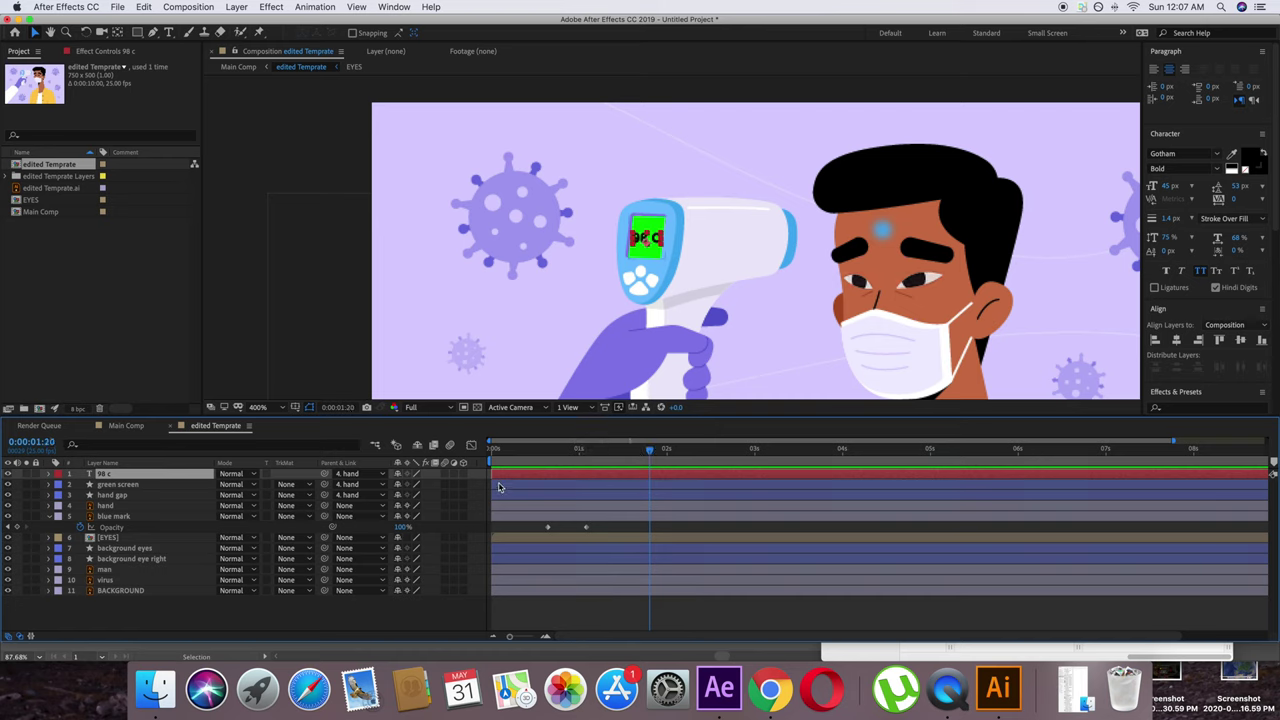
shift+click(499, 486)
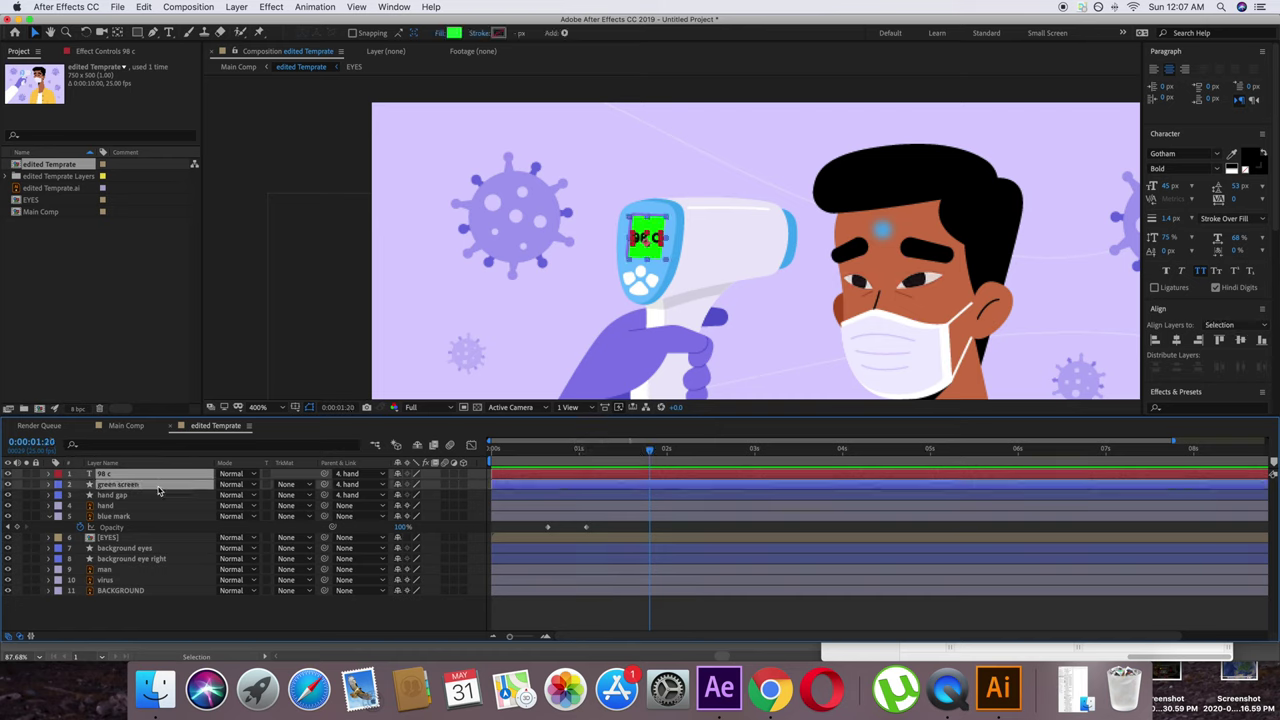
key(t)
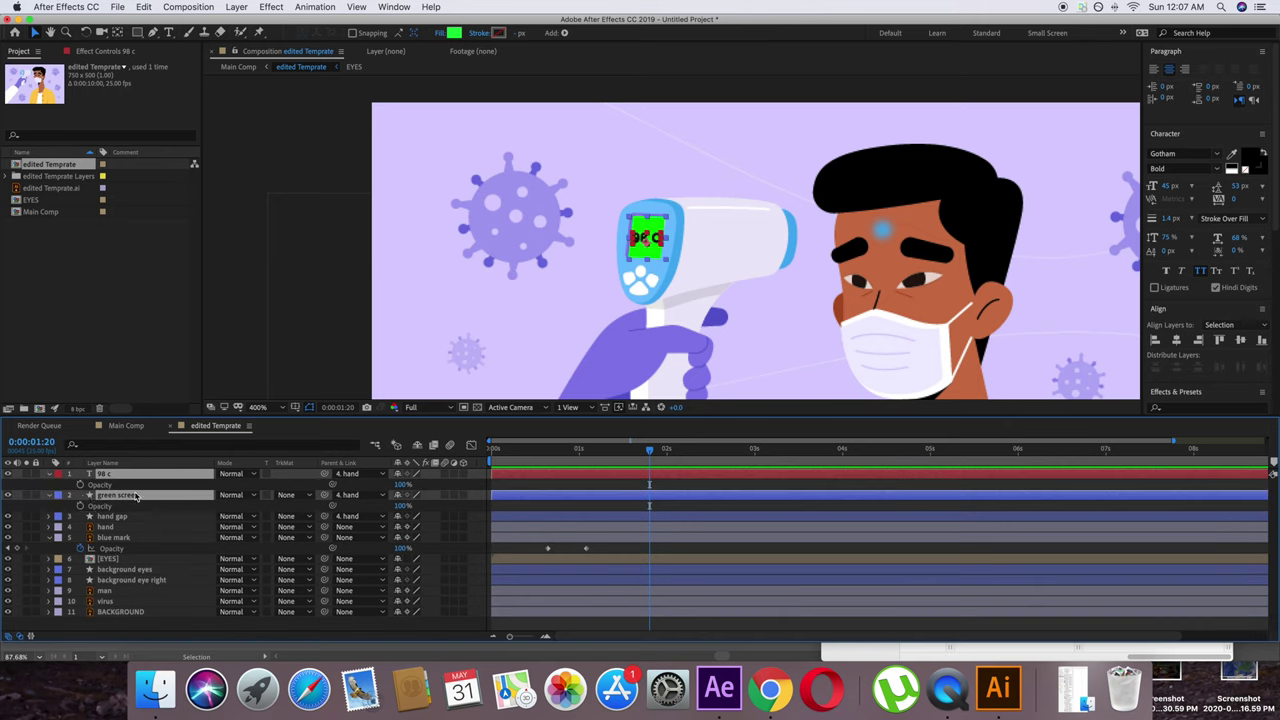
click(80, 486)
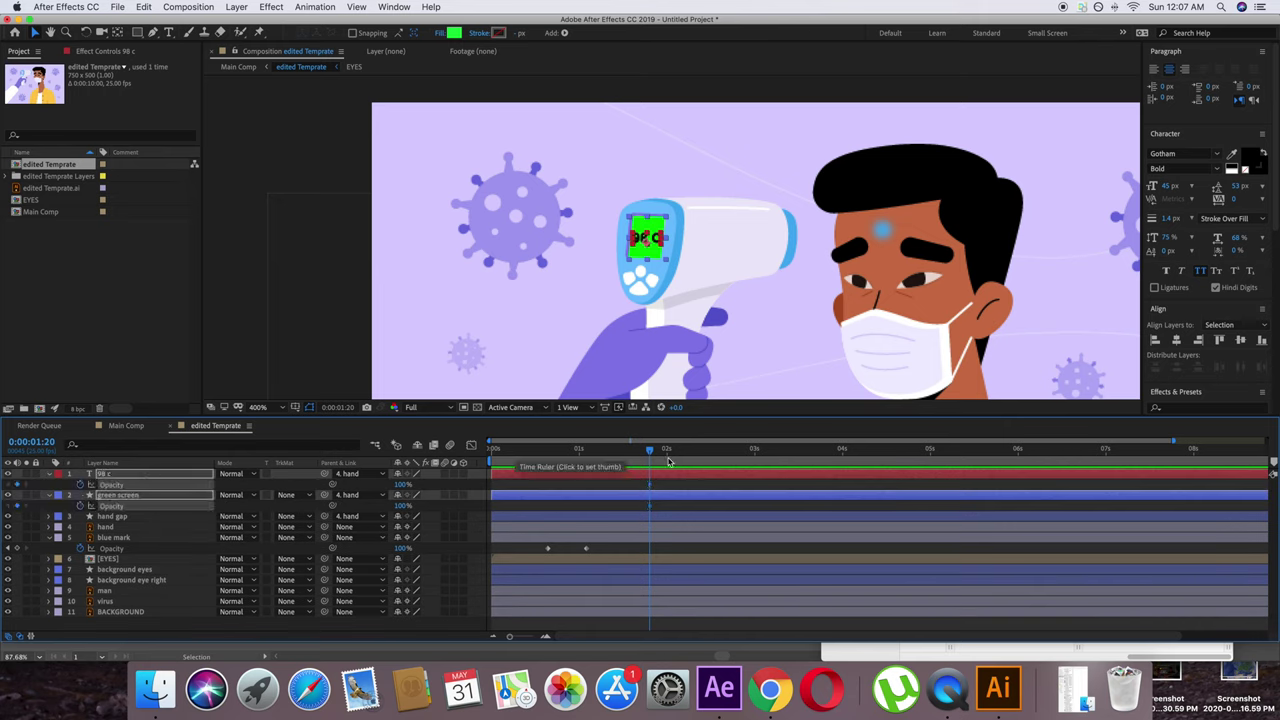
Step: Set the opacity of the 98 C text and green screen layers to 0% at 0:00:01:08 and preview the fade-in
drag(650, 450, 608, 451)
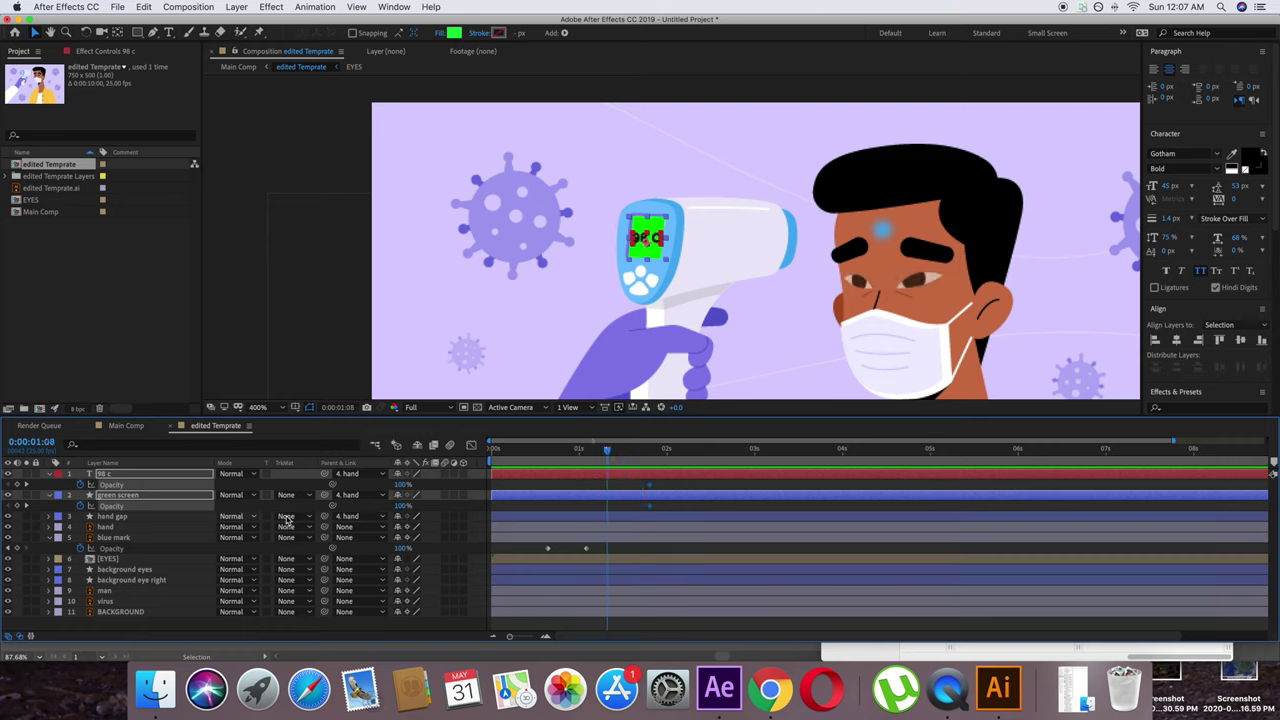
drag(403, 486, 295, 486)
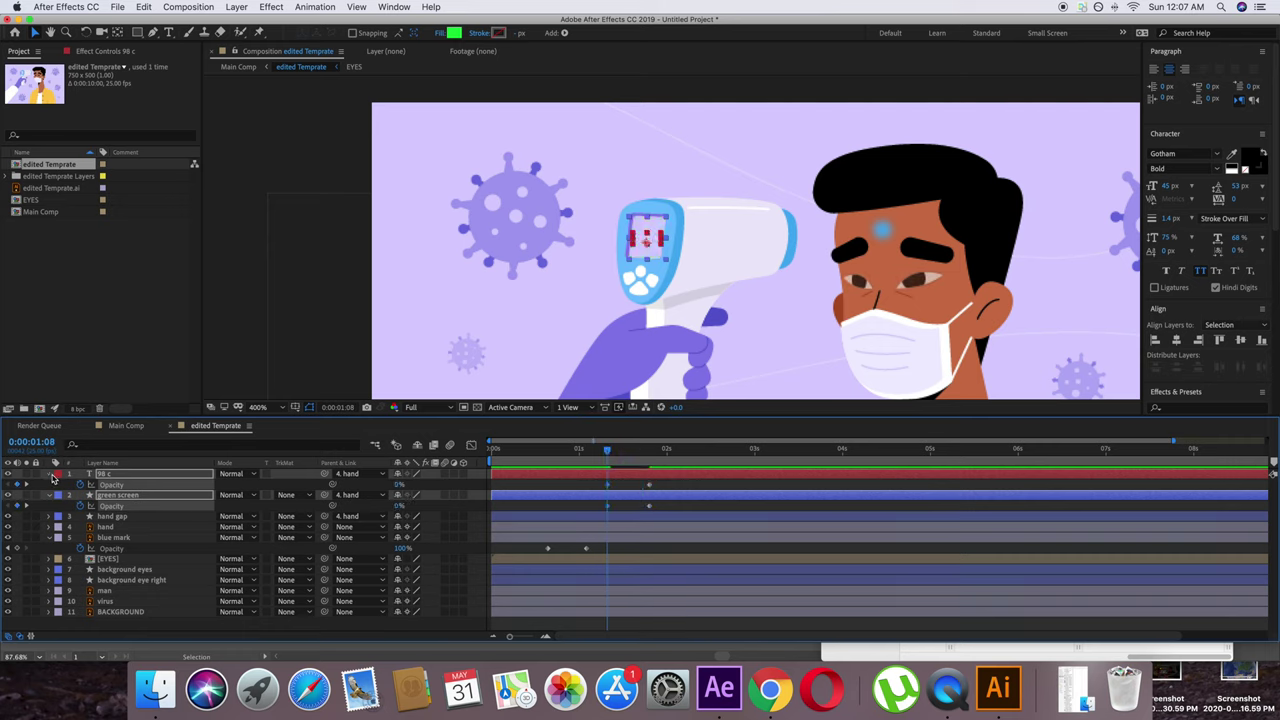
key(u)
key(space)
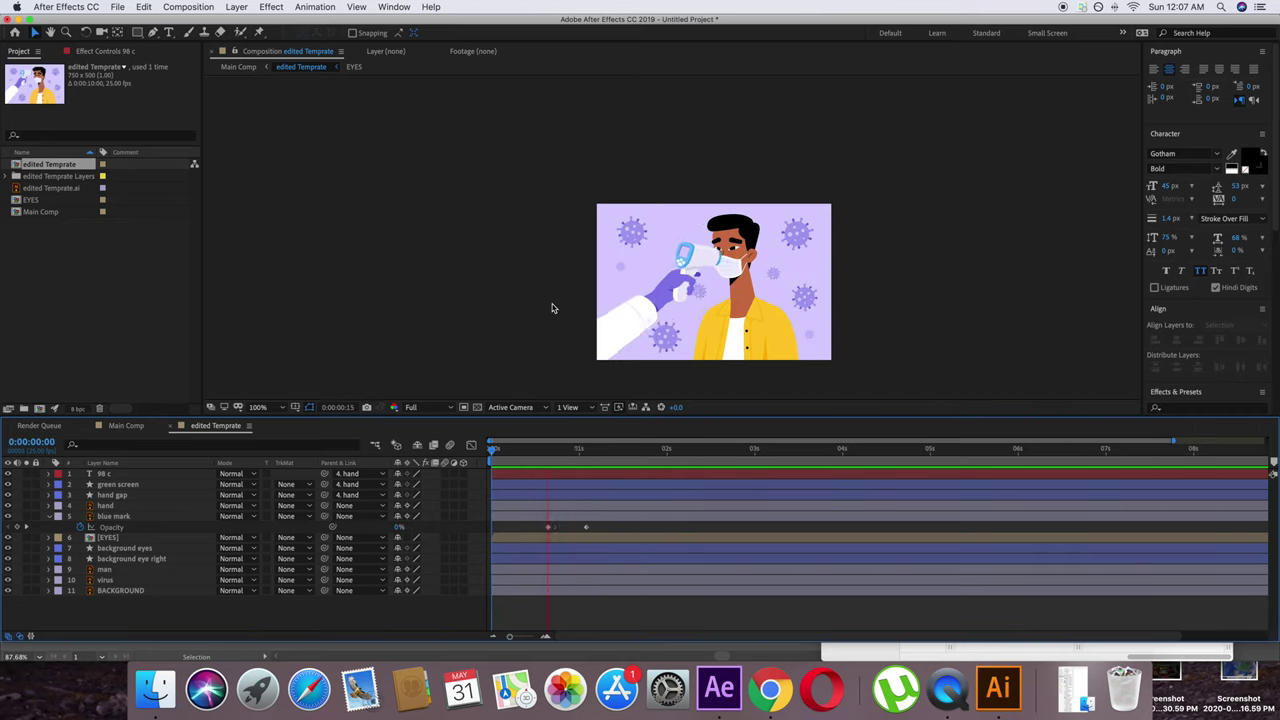
key(space)
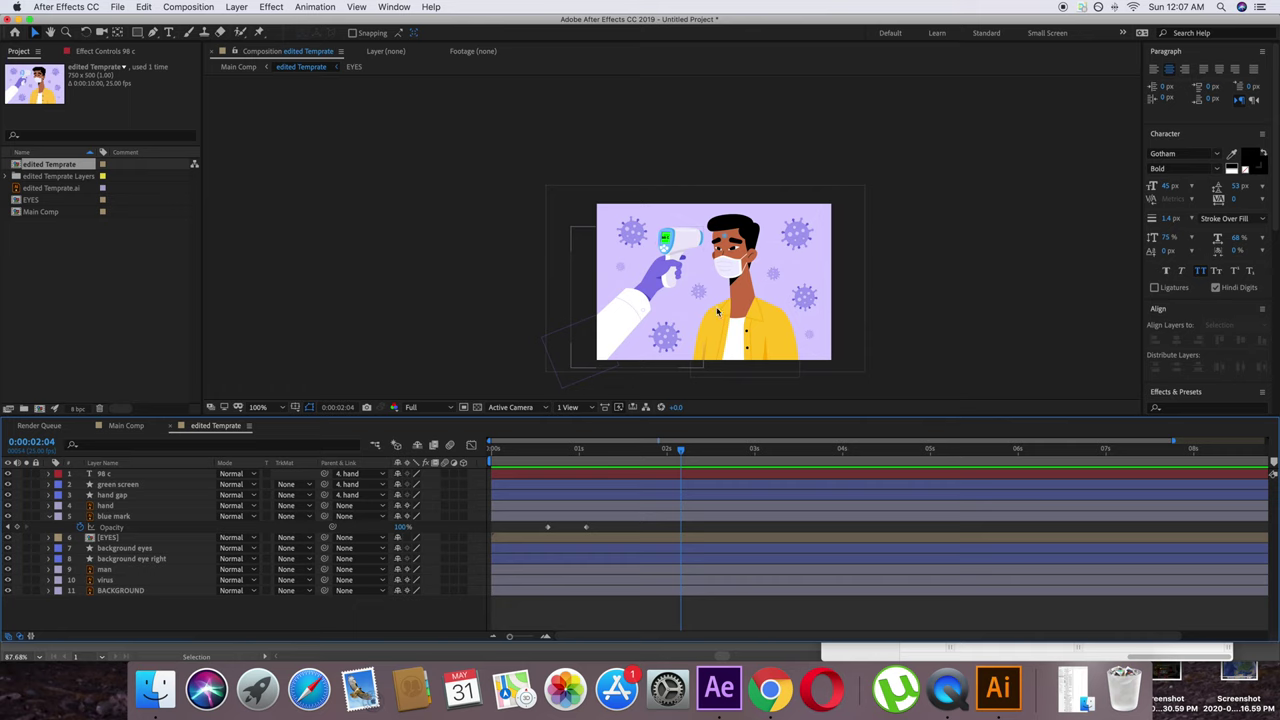
Step: Collapse the blue mark layer and toggle the virus layer's visibility to check which artwork it holds
click(48, 516)
click(33, 571)
click(8, 571)
click(8, 571)
click(8, 571)
click(8, 571)
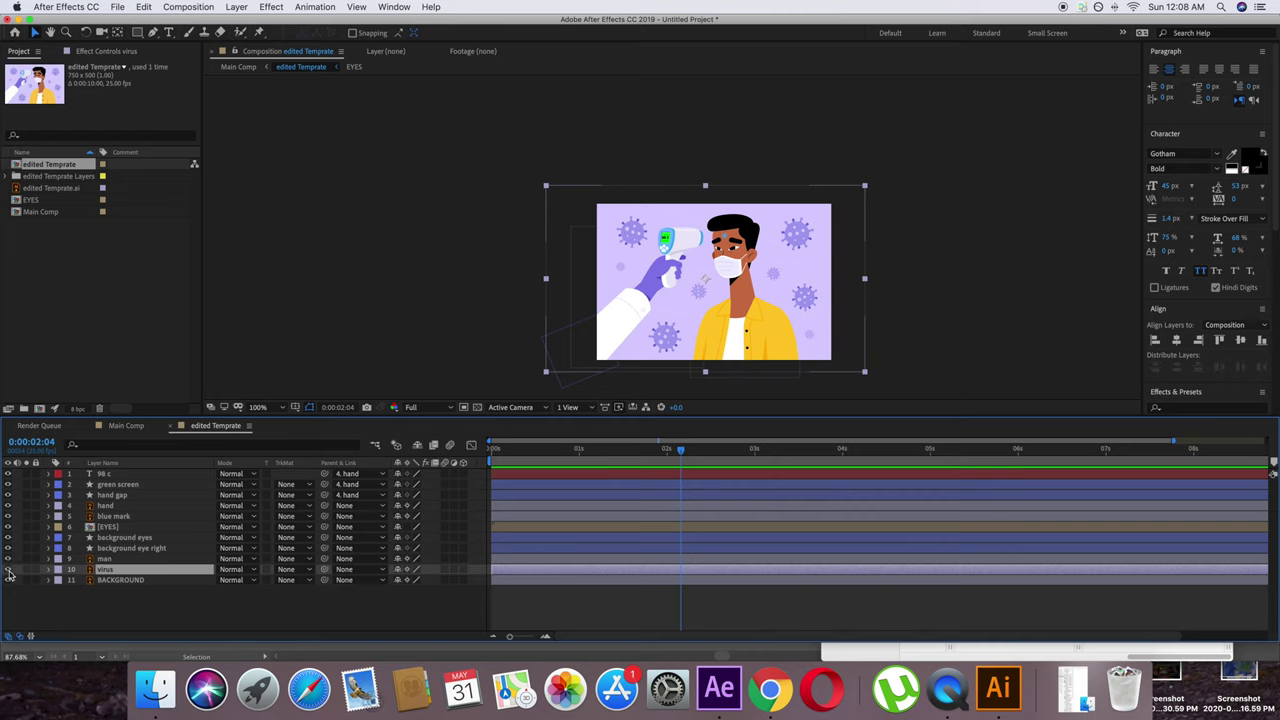
Step: Switch to Chrome and view the Animation Composer plug-in page at misterhorse.com/animation-composer
click(770, 688)
click(105, 32)
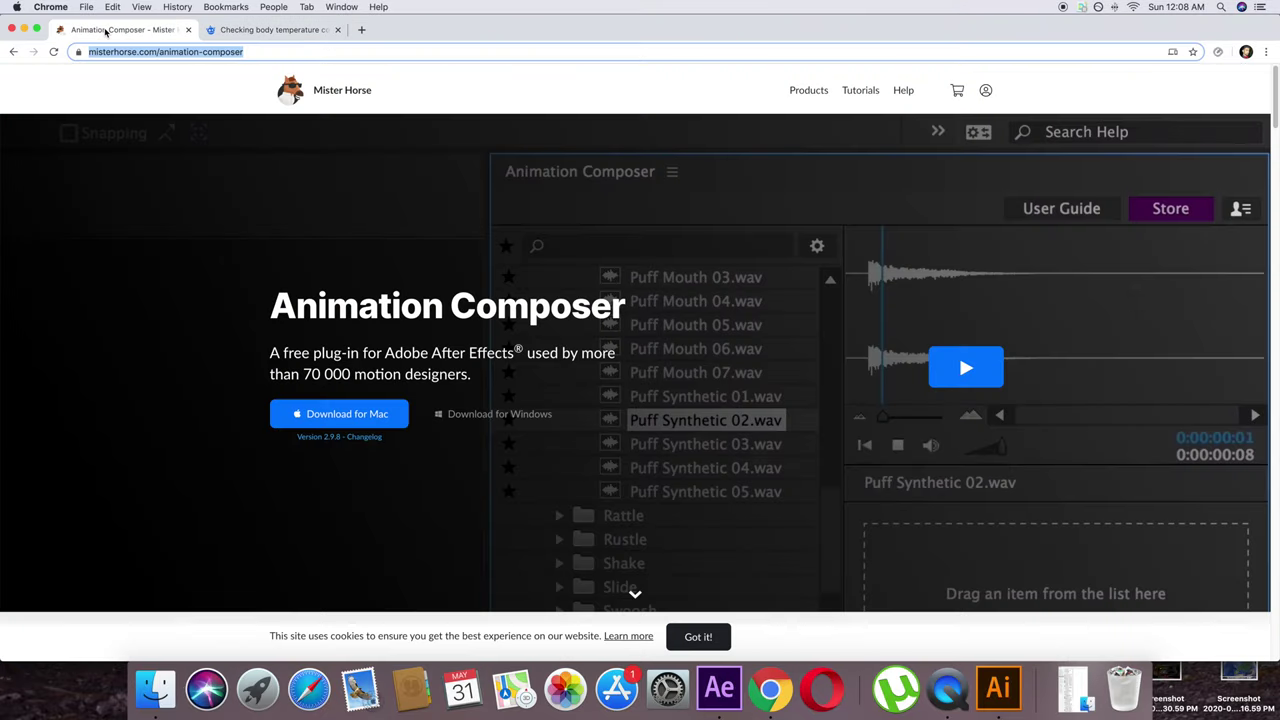
click(140, 50)
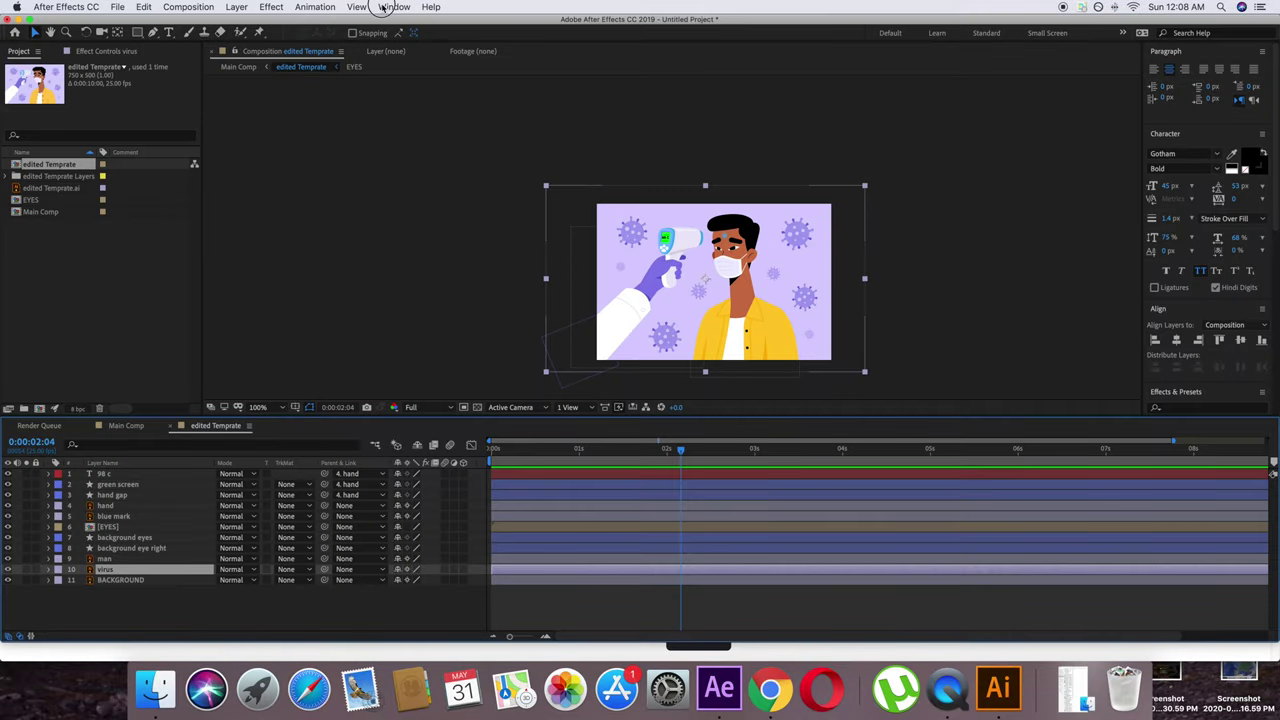
Step: Switch back to After Effects and open the Animation Composer plug-in beside the composition
click(390, 7)
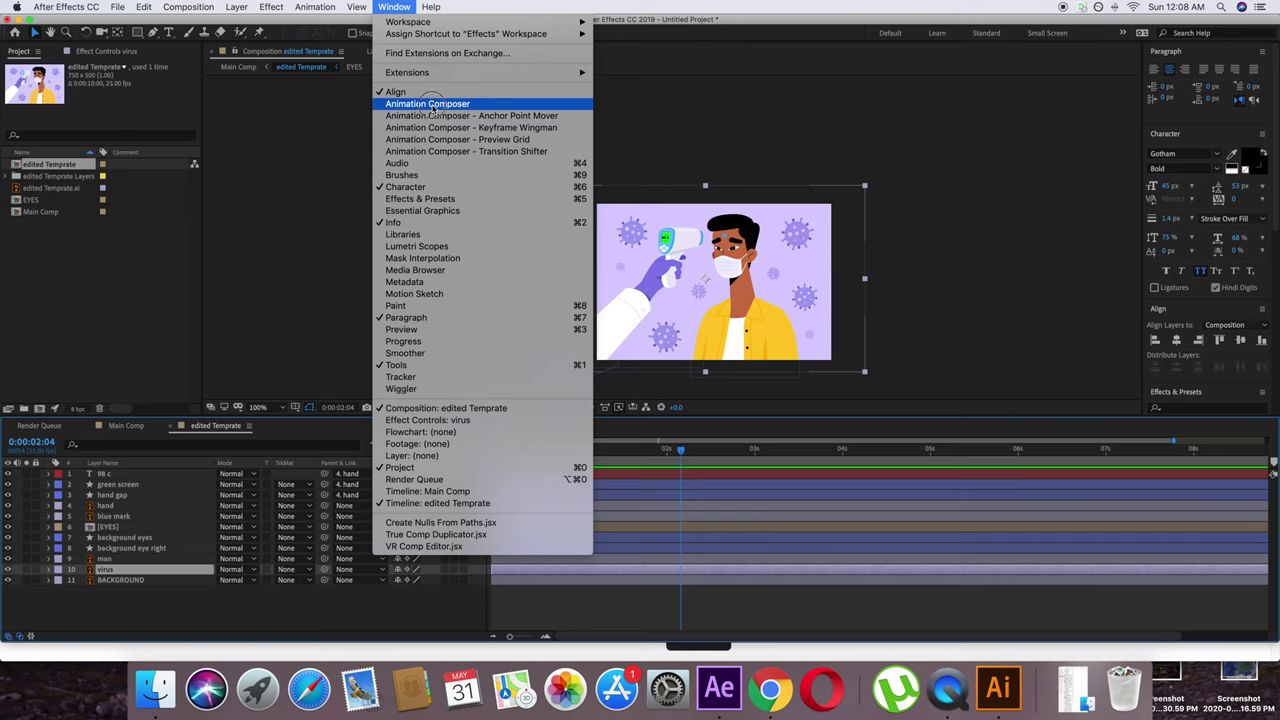
click(430, 104)
drag(981, 100, 913, 103)
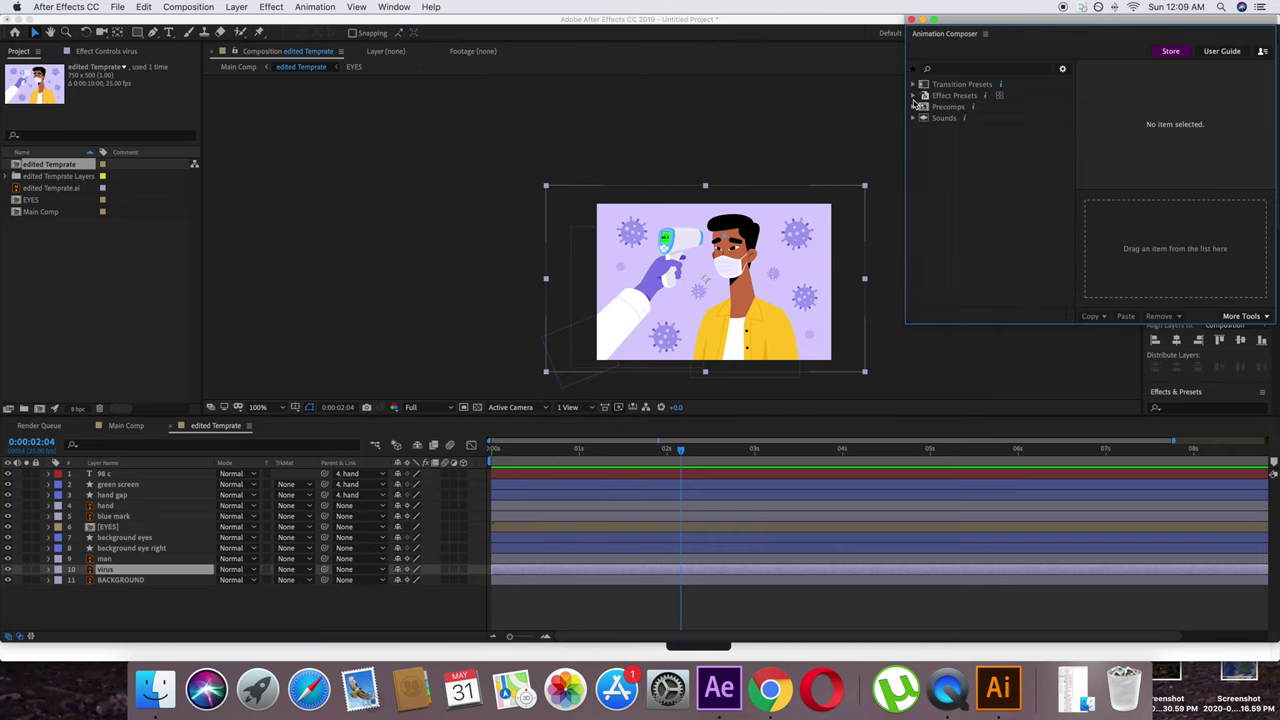
Step: Apply the Wave Warp 2 preset from the 2D Layer Transformations Warp effects to the virus layer
click(913, 96)
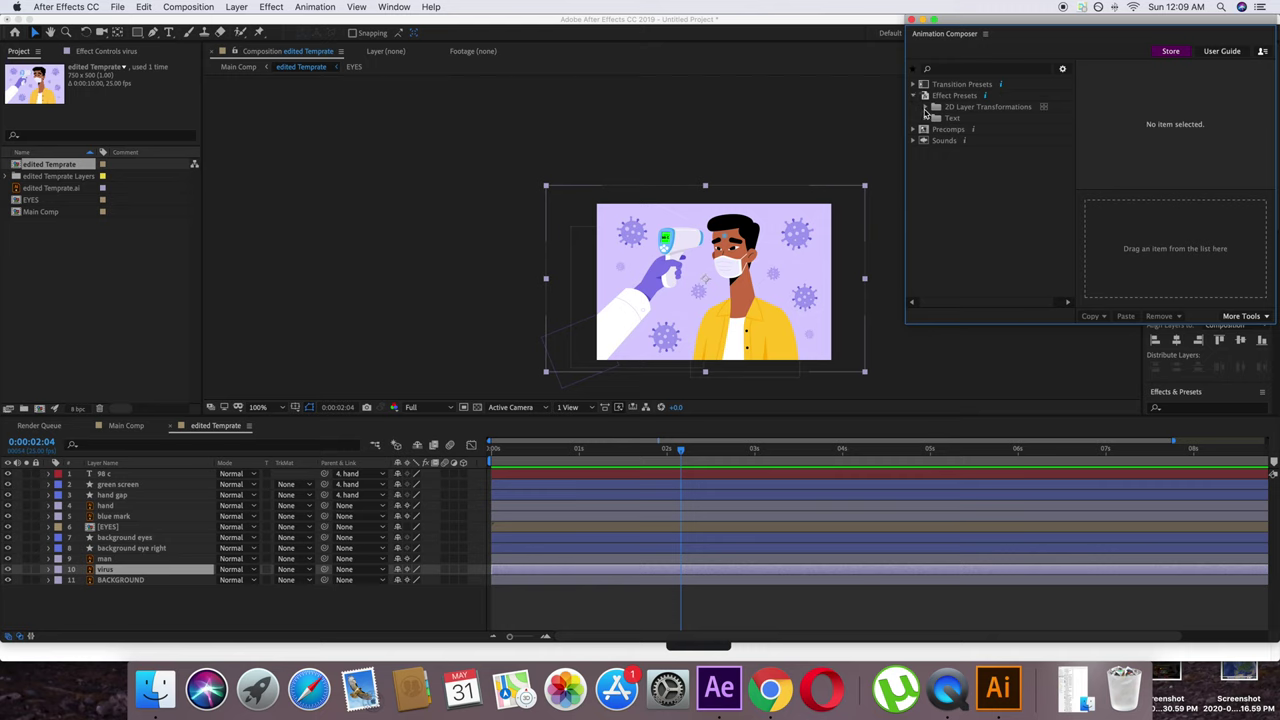
click(925, 107)
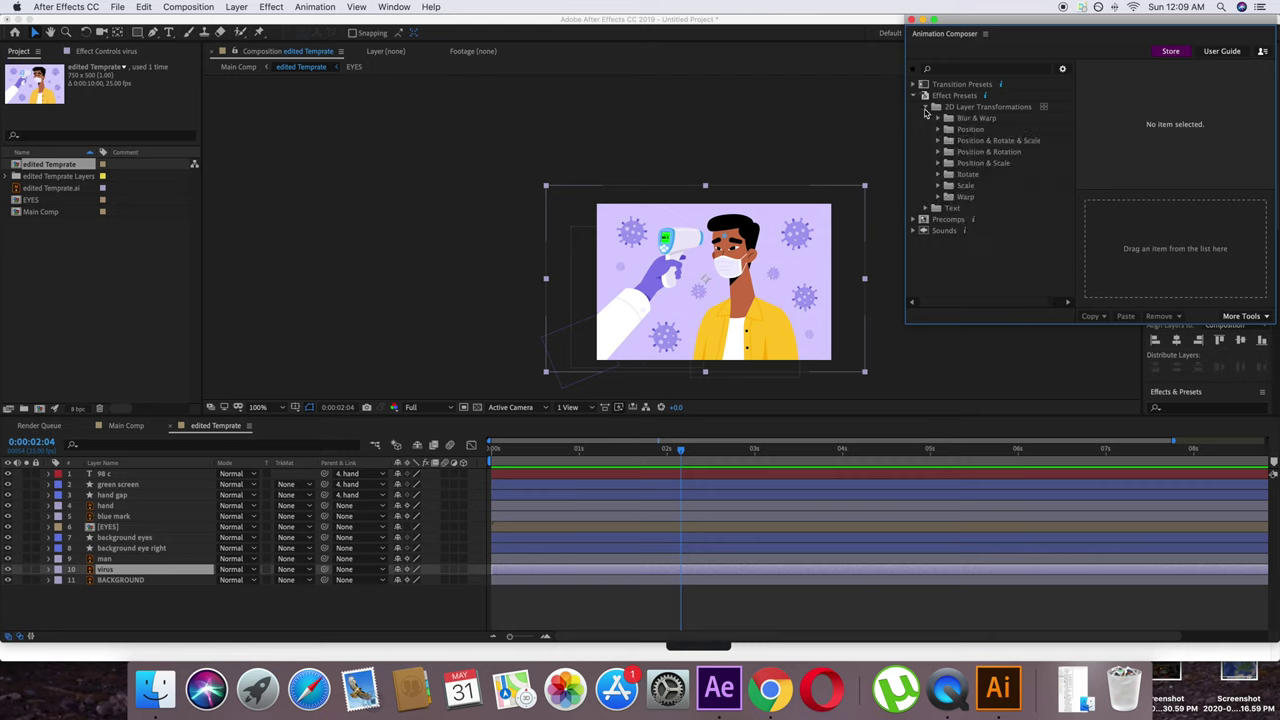
click(938, 197)
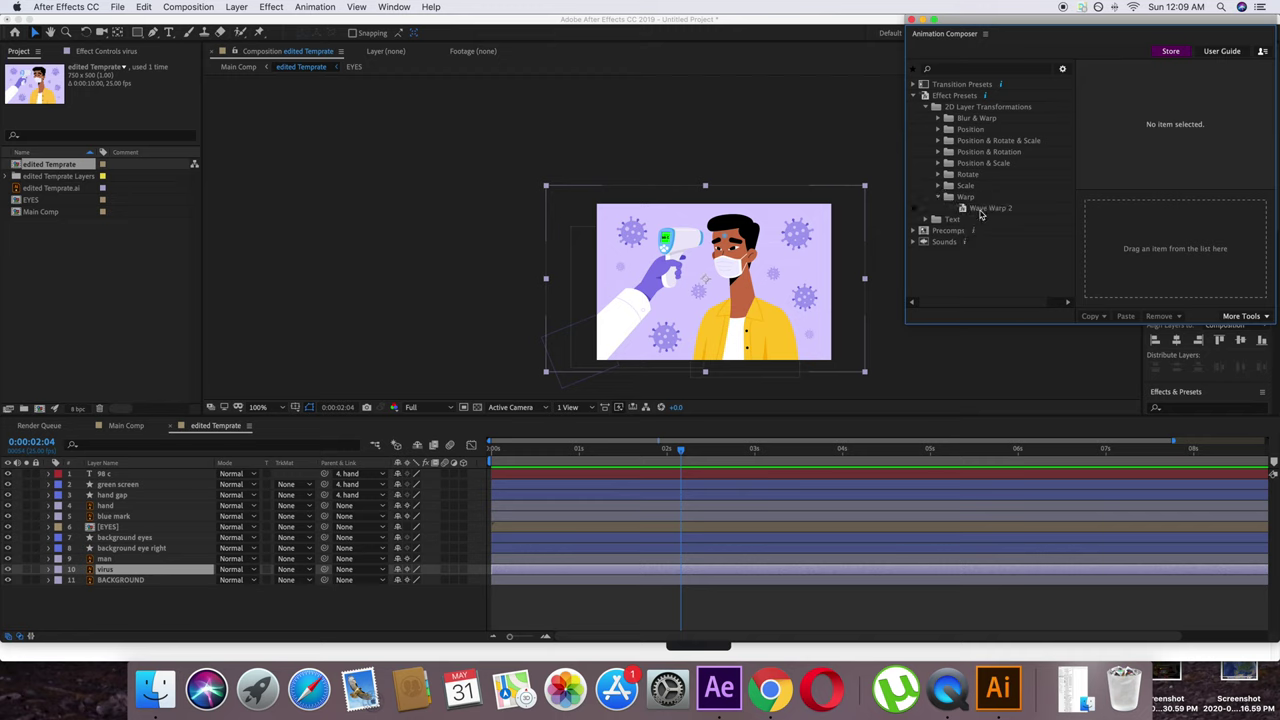
click(981, 210)
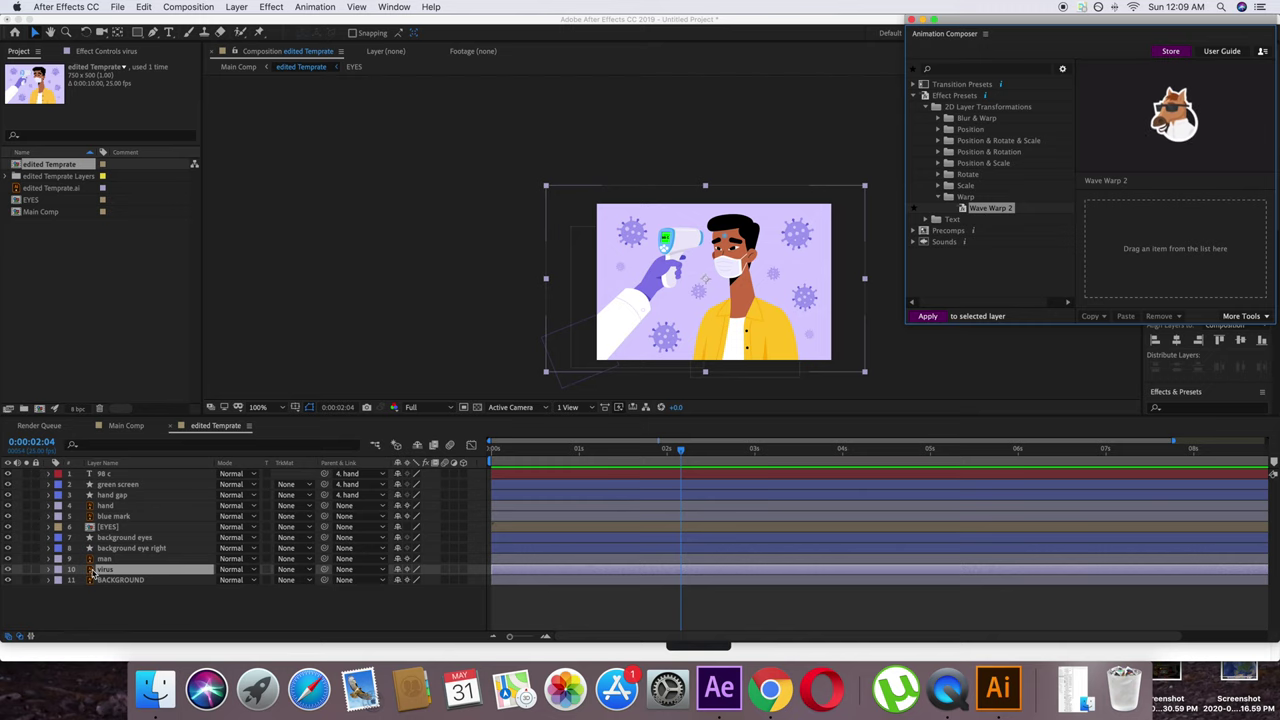
click(930, 317)
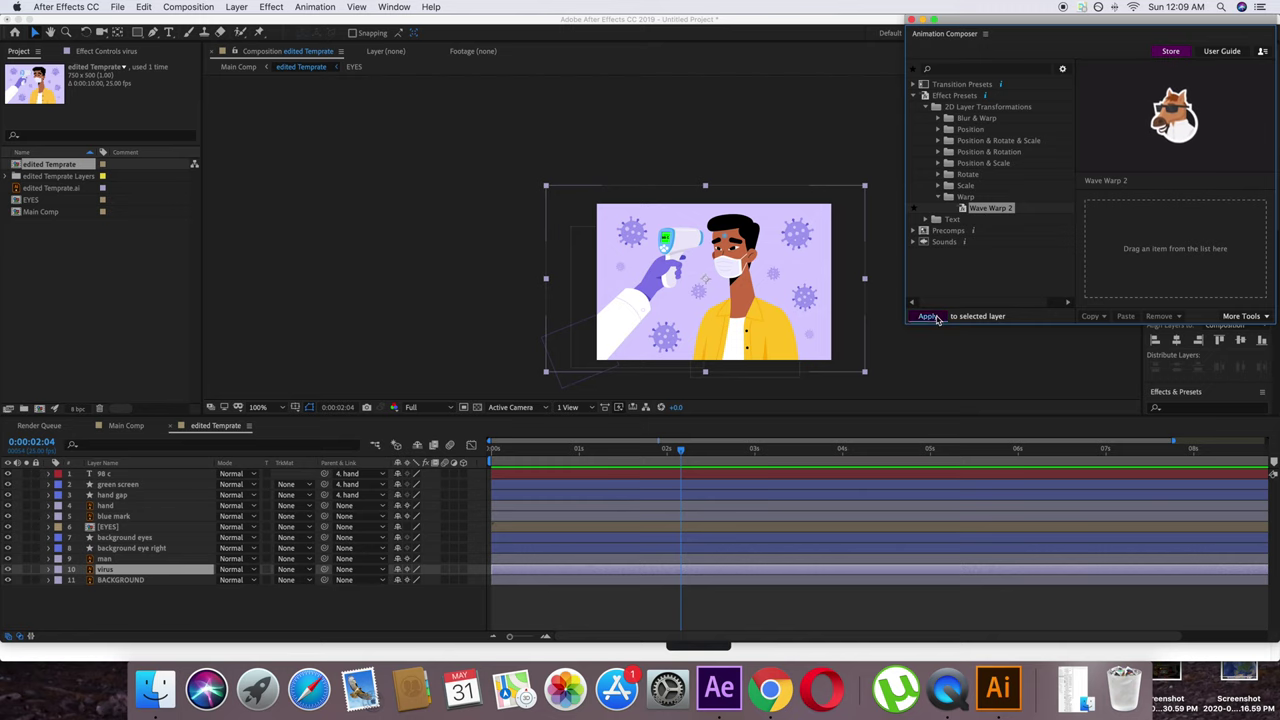
Step: Preview the virus layer's wave motion from the start, then scrub back to about 0:00:01:05
drag(681, 453, 492, 449)
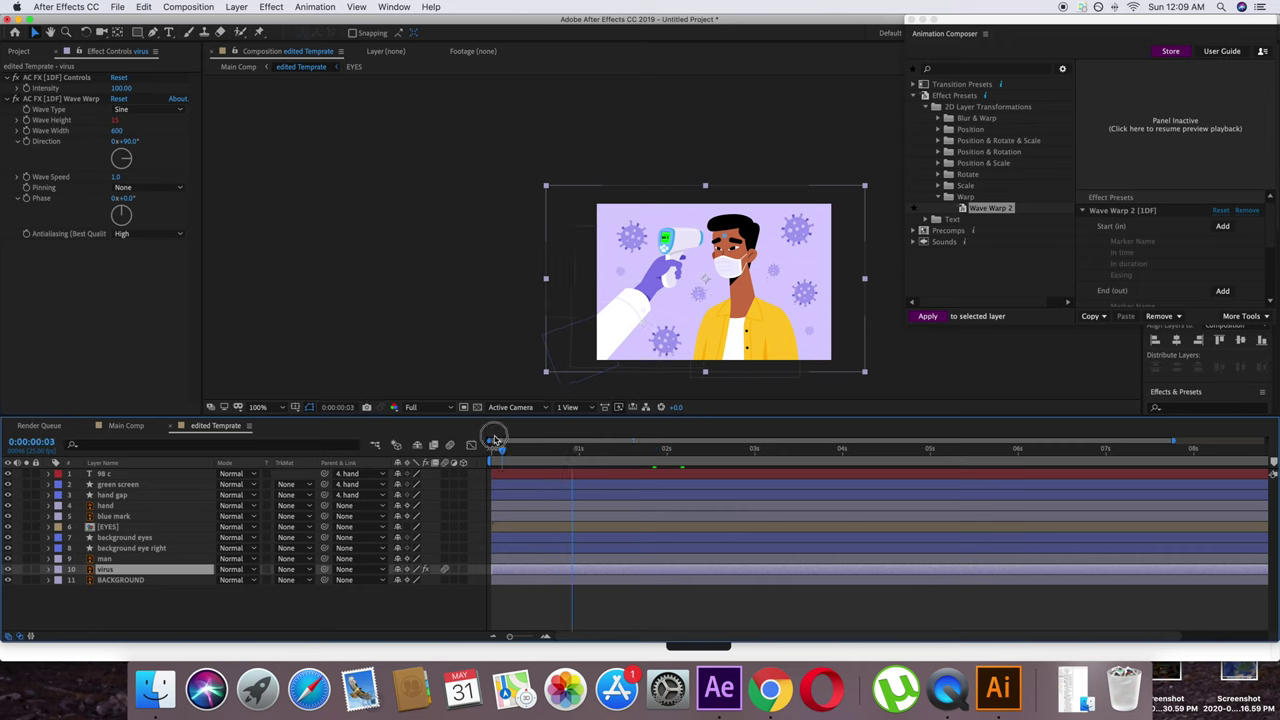
click(688, 598)
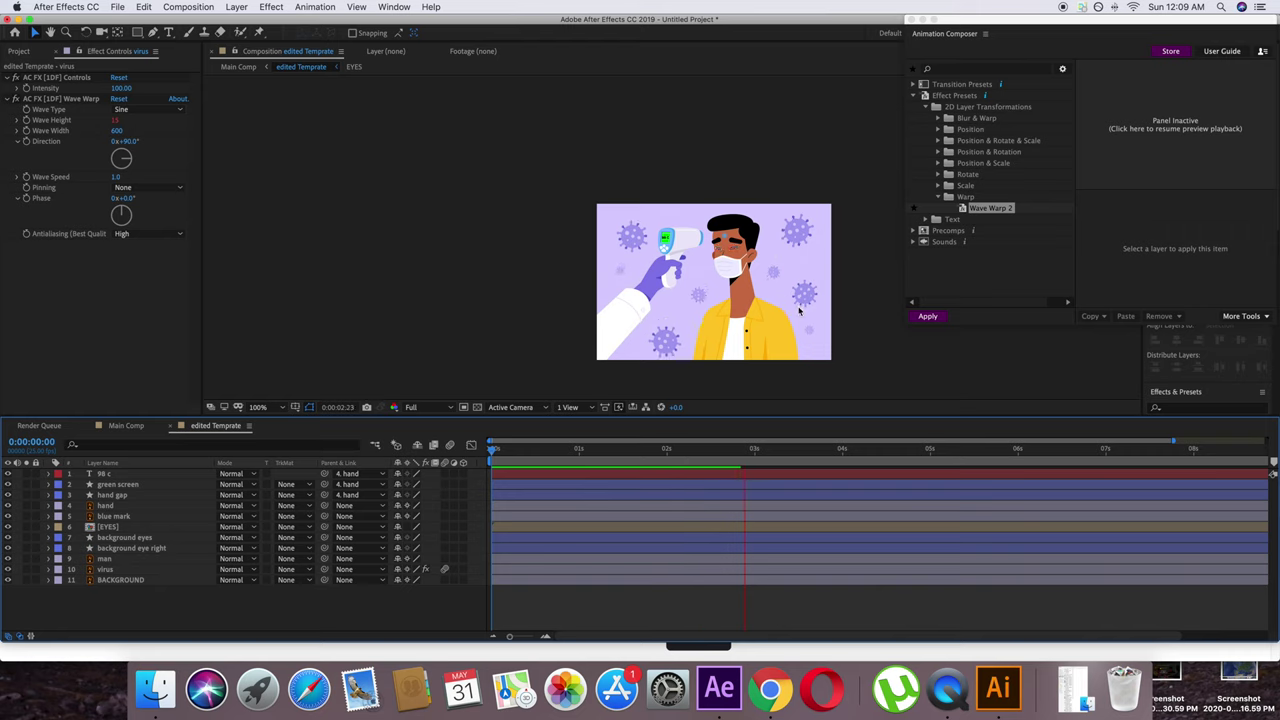
key(space)
drag(803, 455, 594, 445)
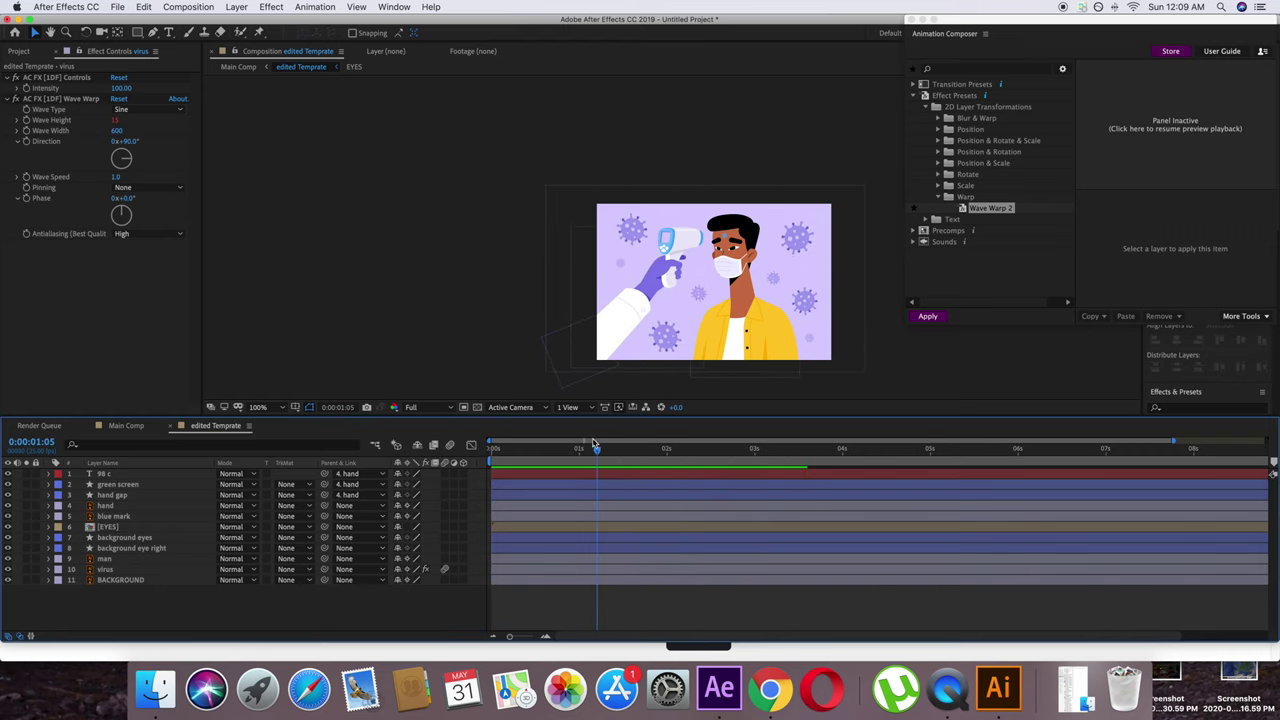
Step: Try a much lower Wave Height for the virus layer's Wave Warp effect and preview the motion from the start
click(116, 122)
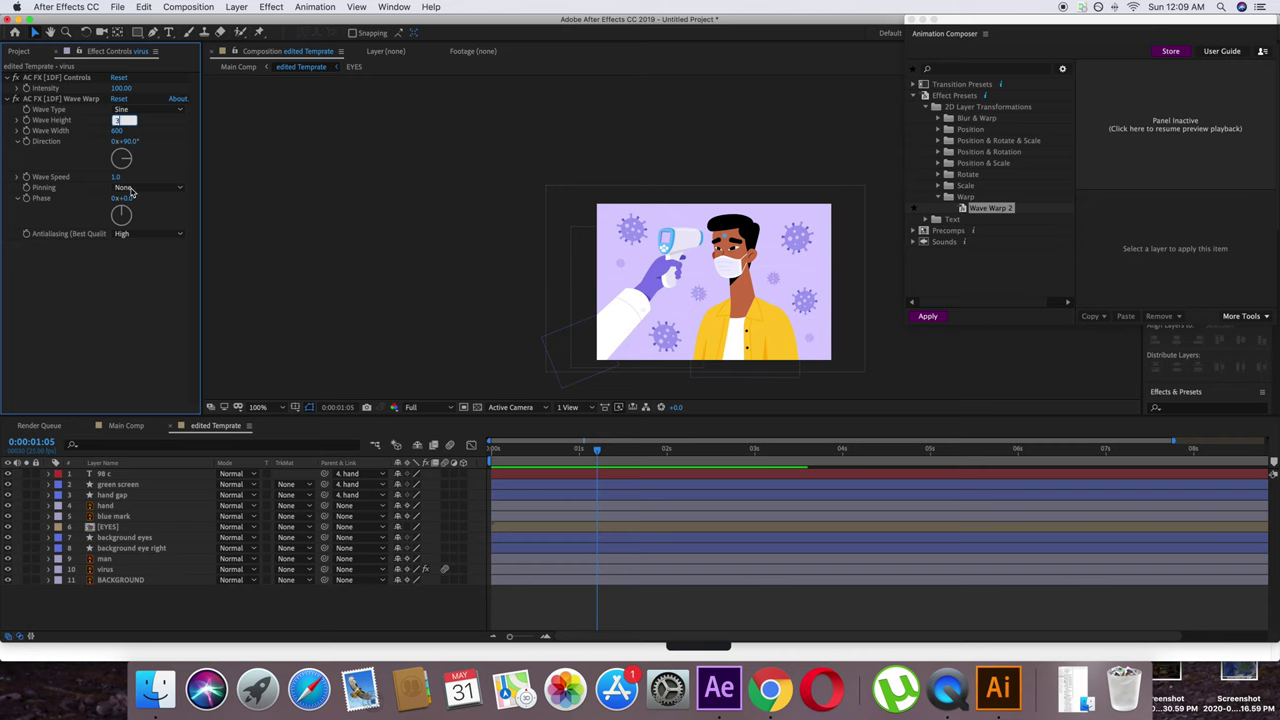
click(142, 282)
drag(600, 448, 489, 449)
key(space)
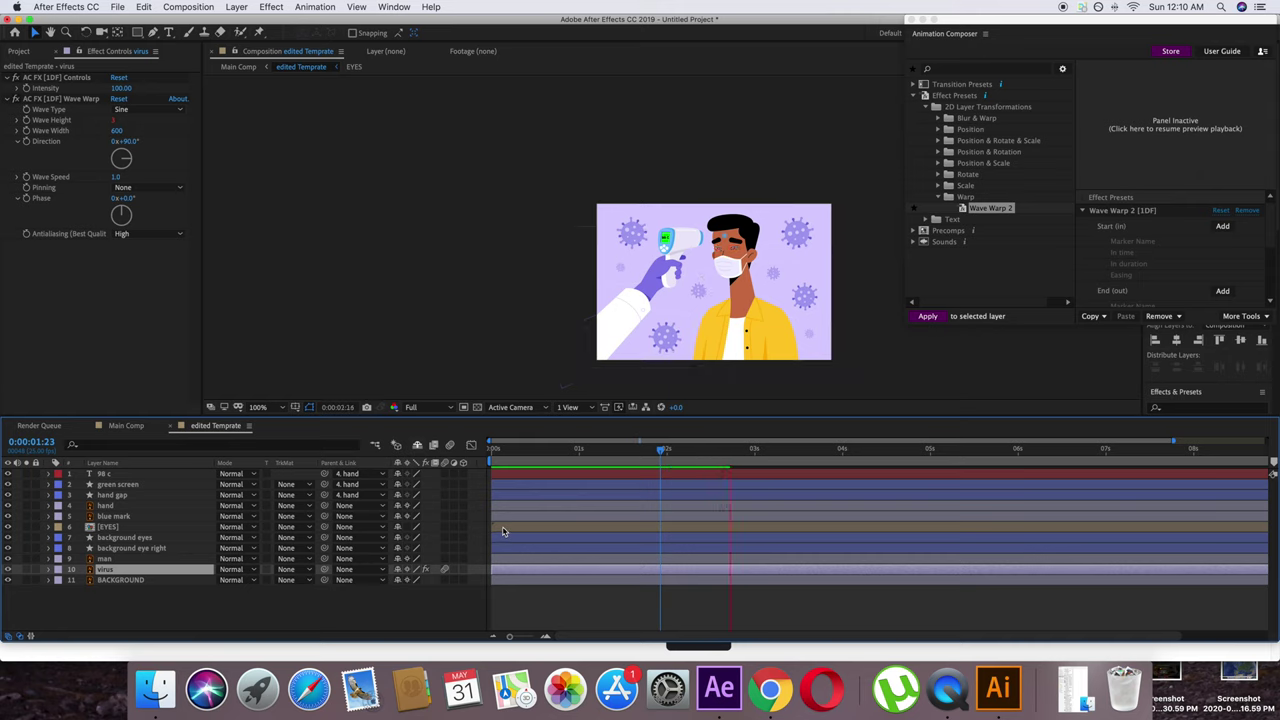
key(space)
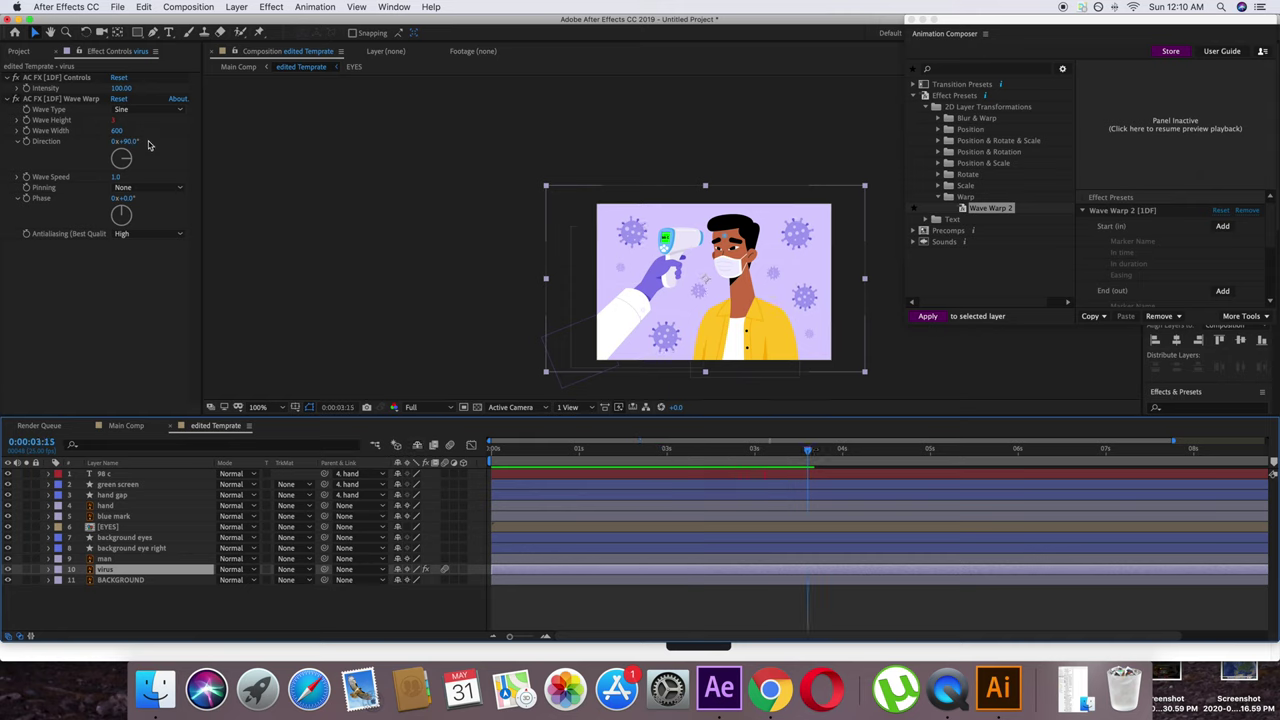
Step: Set the virus layer's Wave Warp Wave Height to 2 and preview the motion from the start
click(117, 120)
click(186, 158)
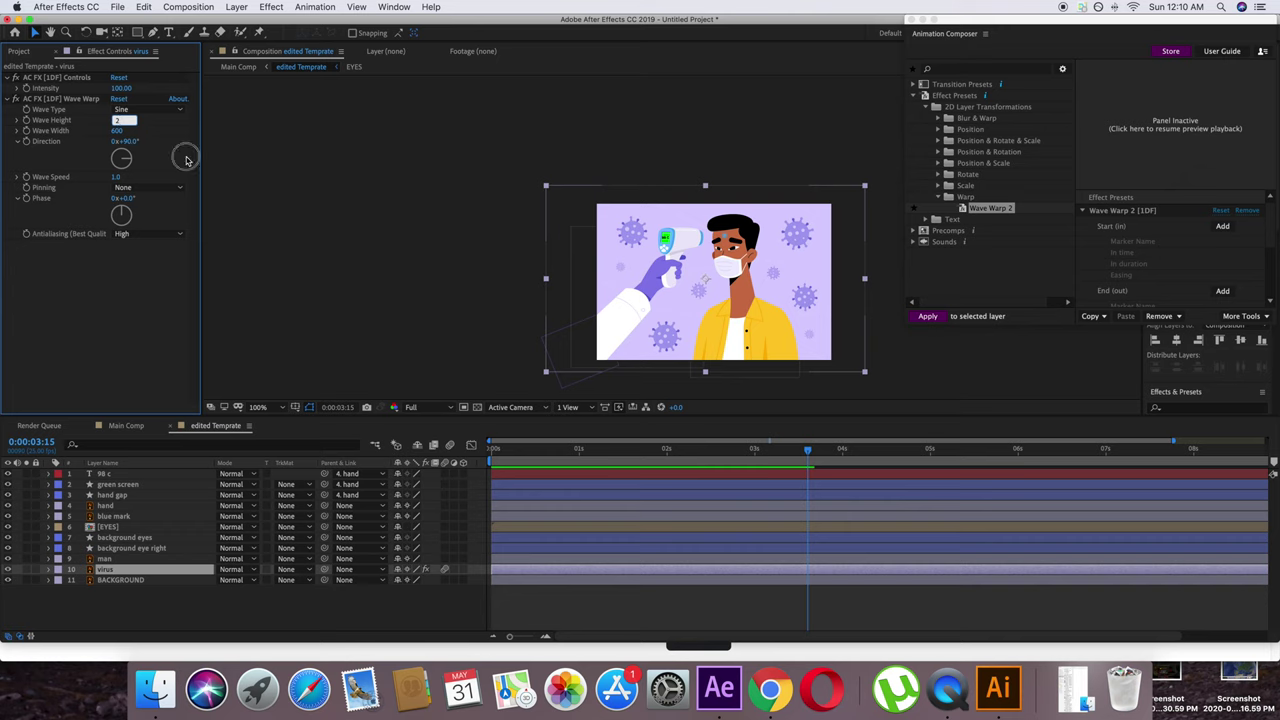
drag(803, 450, 378, 419)
key(space)
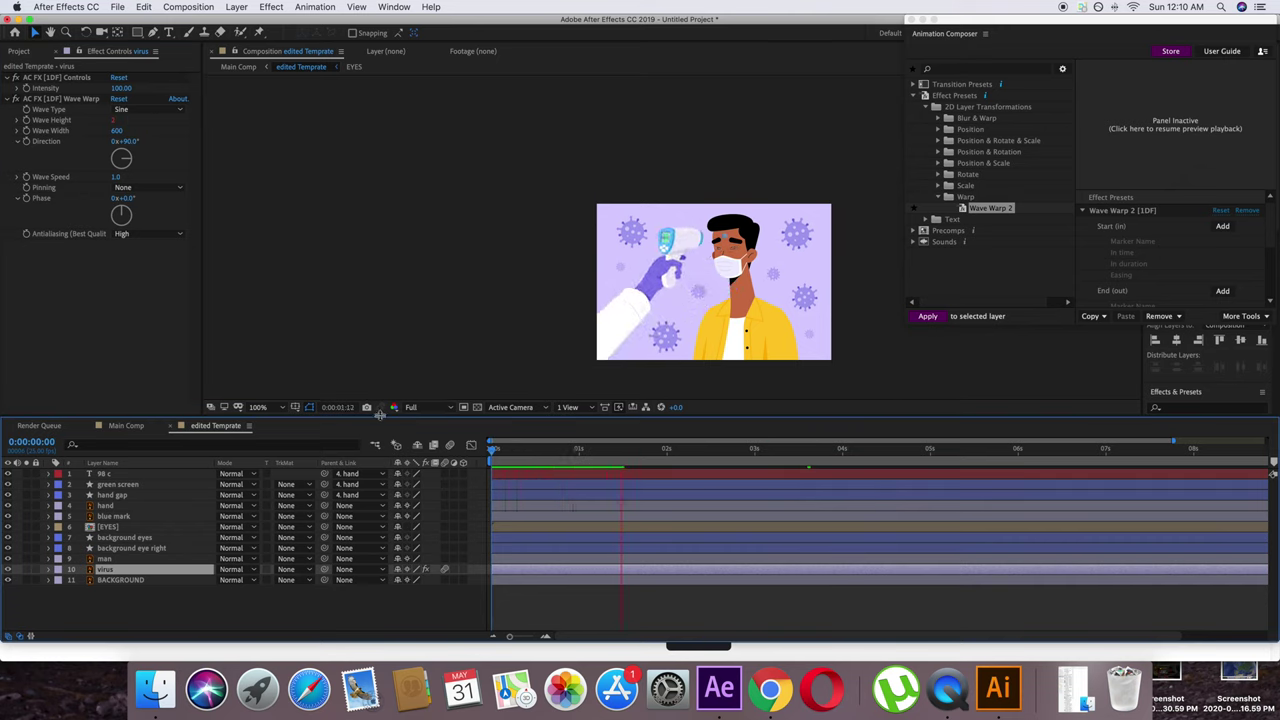
key(space)
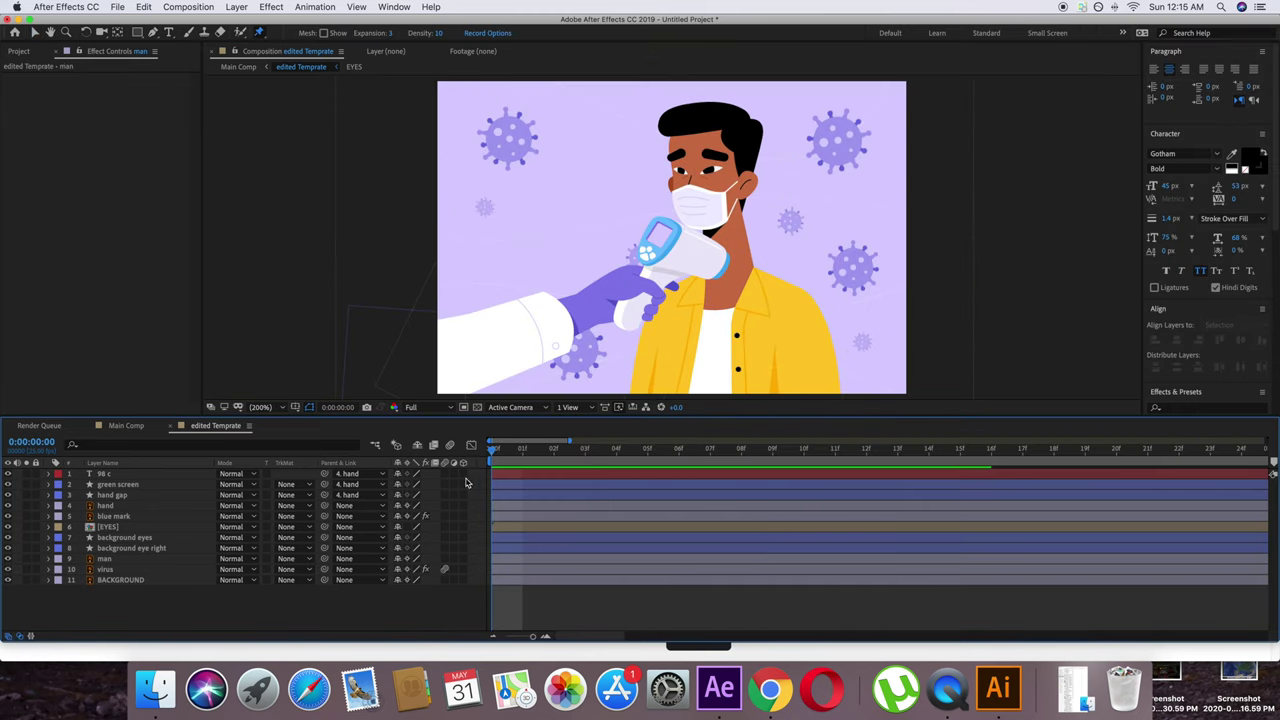
Step: Preview the complete thermometer, display and virus animation, then return the playhead to 0:00:00:00
click(501, 637)
key(space)
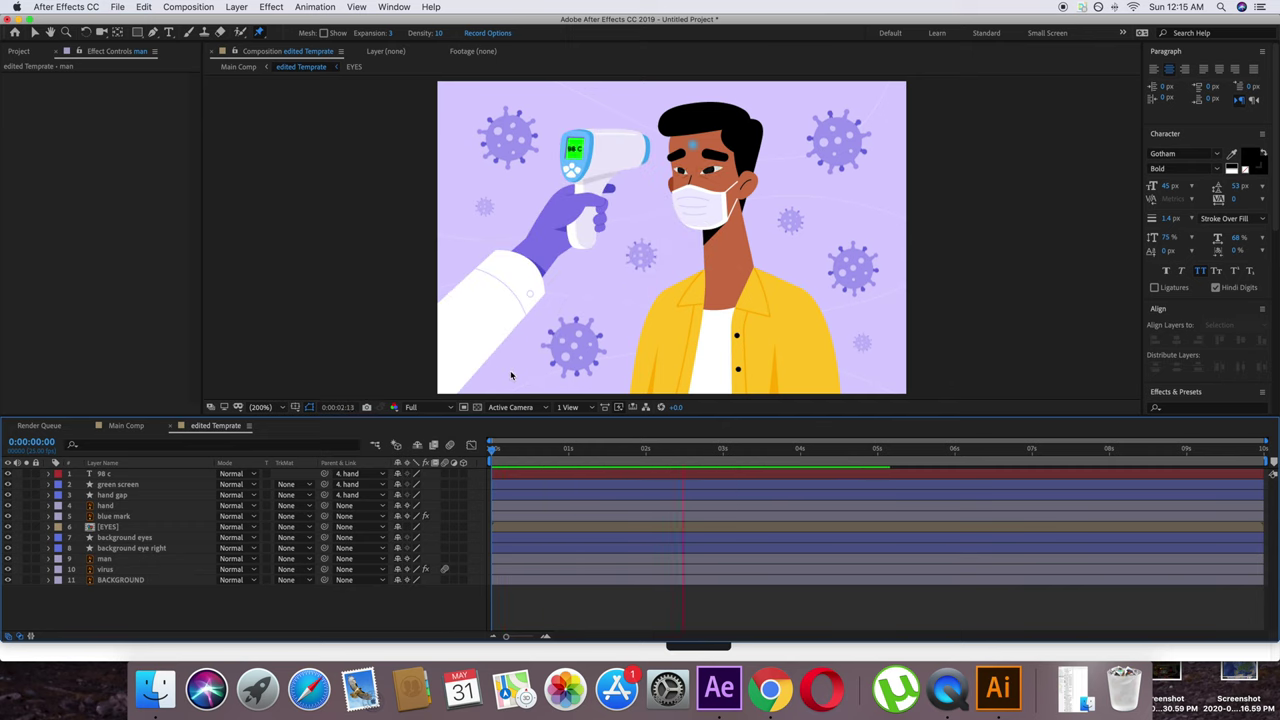
drag(701, 456, 494, 449)
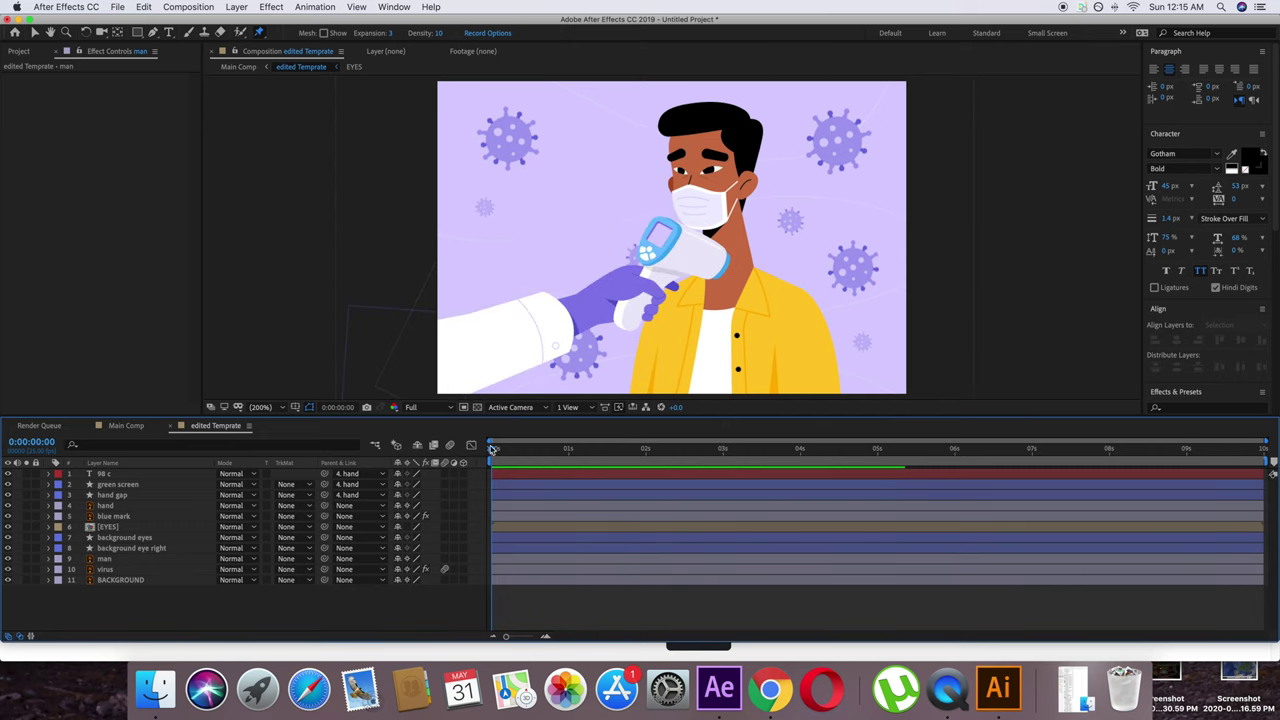